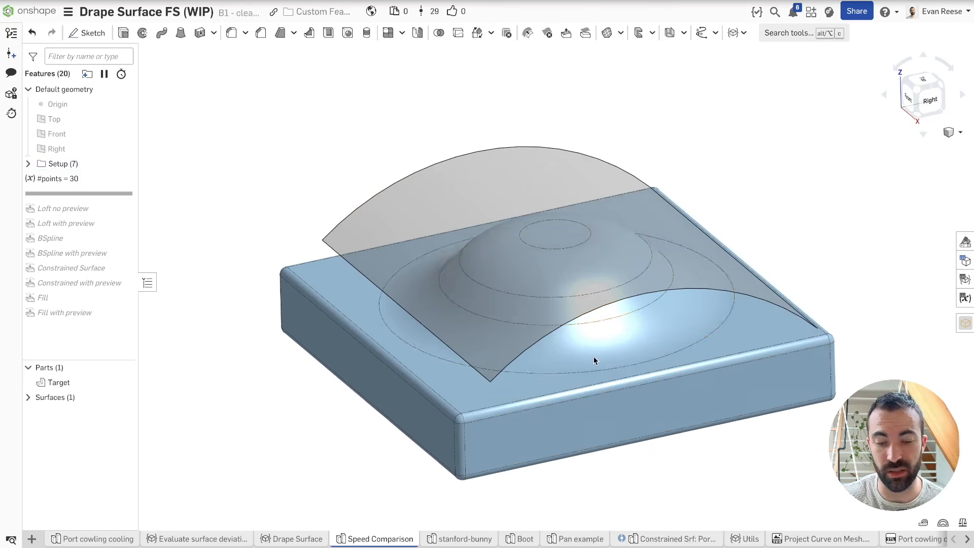
# Step: Create a Drape surface feature with the curved sheet face as the tool and the Target part as the target
pyautogui.moveTo(601, 333); pyautogui.dragTo(602, 296, button='right')
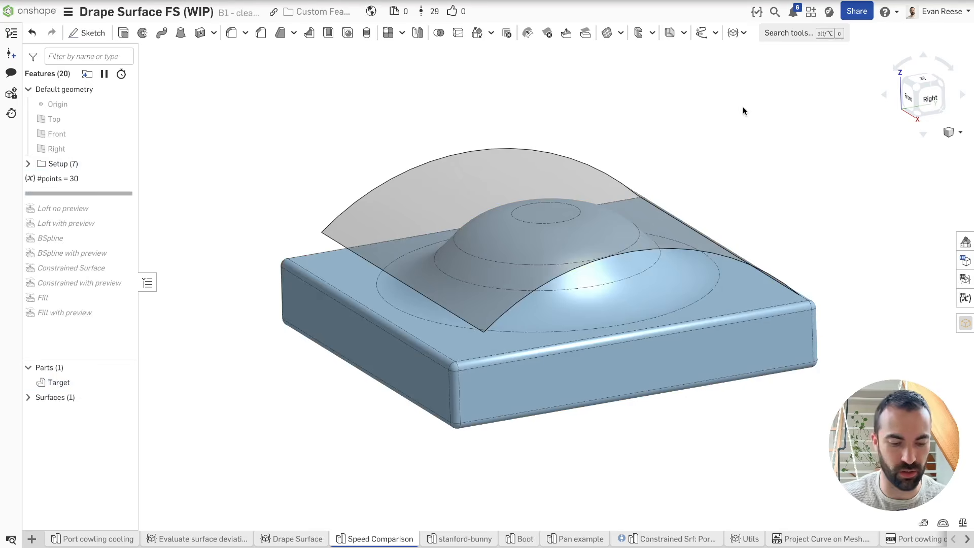
pyautogui.hotkey('alt', 'c')
pyautogui.write('drape')
pyautogui.press('Return')
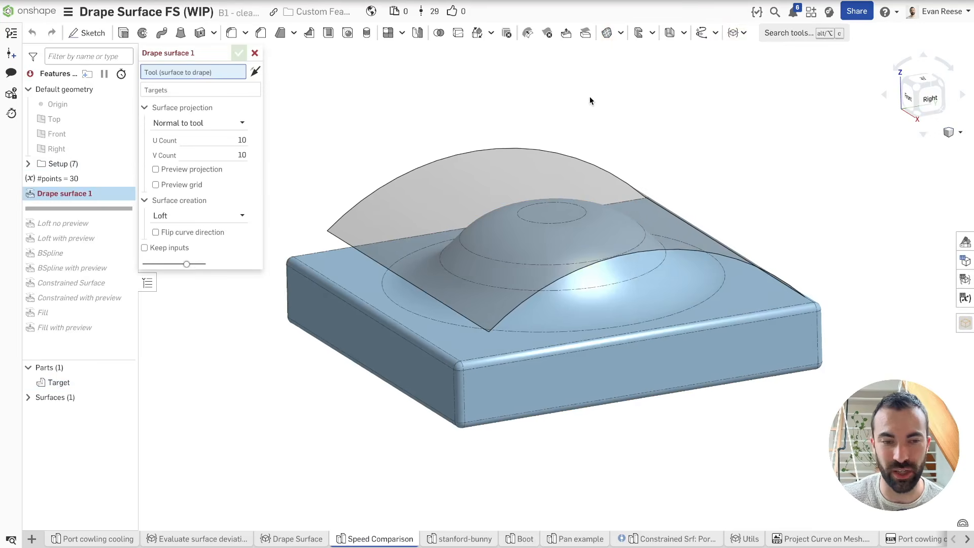
pyautogui.click(512, 159)
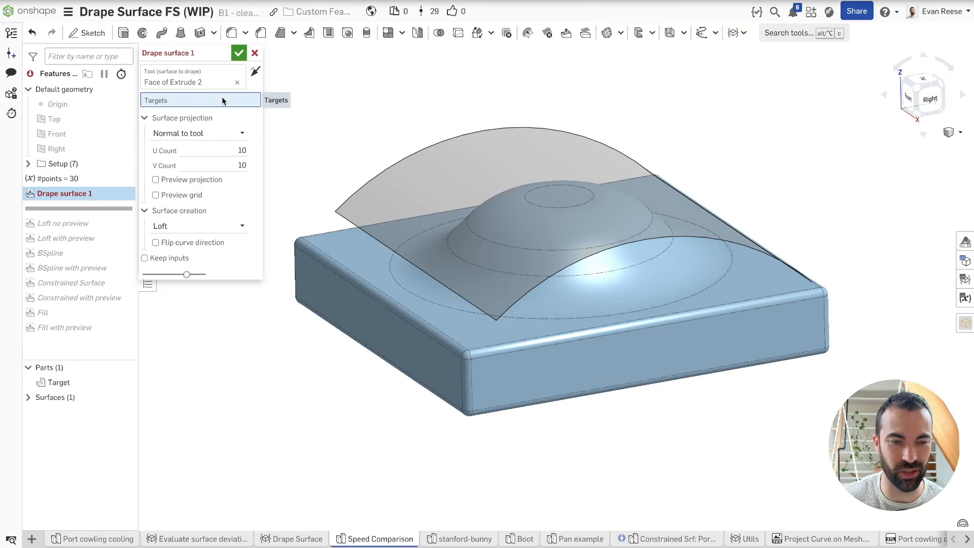
pyautogui.click(56, 382)
pyautogui.moveTo(323, 405); pyautogui.dragTo(688, 171, button='right')
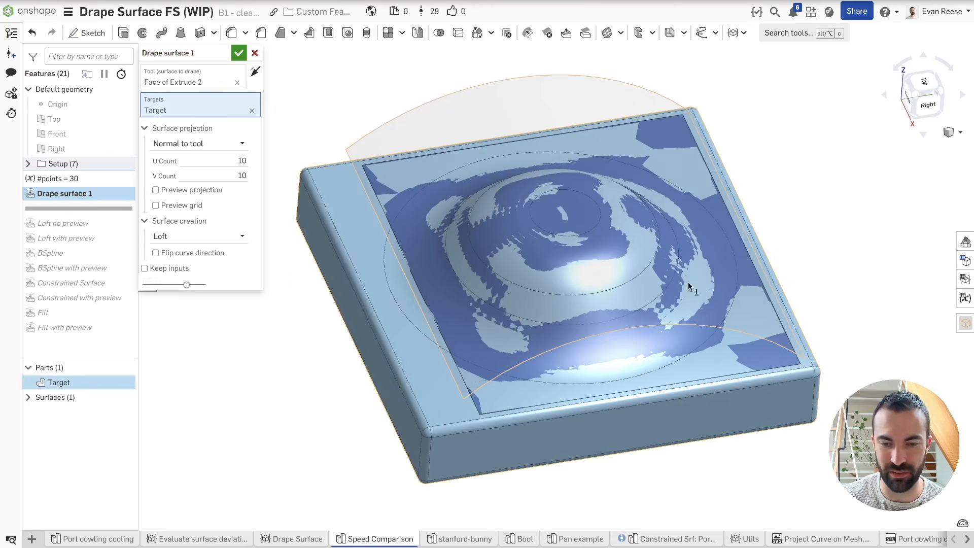
pyautogui.moveTo(416, 228); pyautogui.dragTo(491, 242, button='right')
pyautogui.click(239, 53)
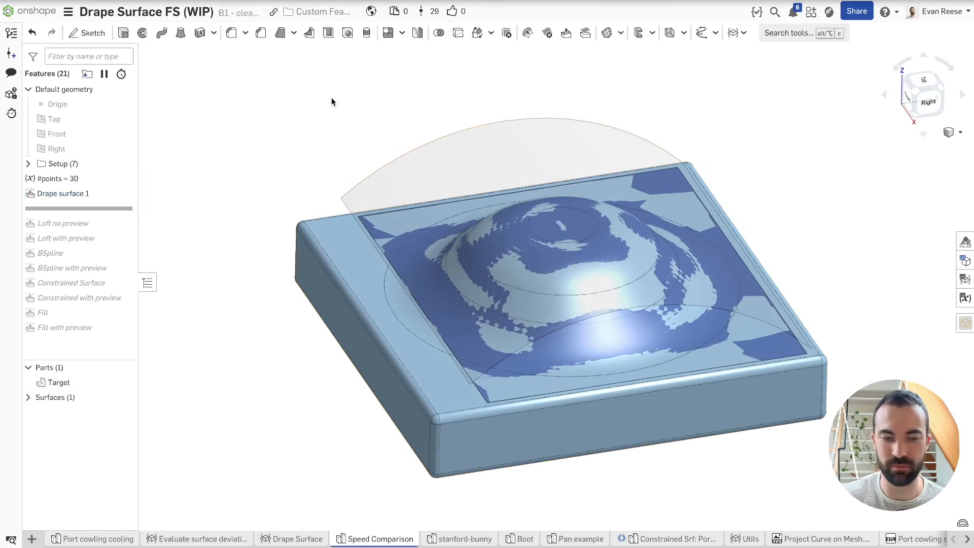
# Step: Hide the Target part to inspect the draped surface alone, show the part again, and check how closely the surface follows it
pyautogui.press('y')
pyautogui.moveTo(322, 303); pyautogui.dragTo(570, 260, button='right')
pyautogui.hotkey('shift', '7')
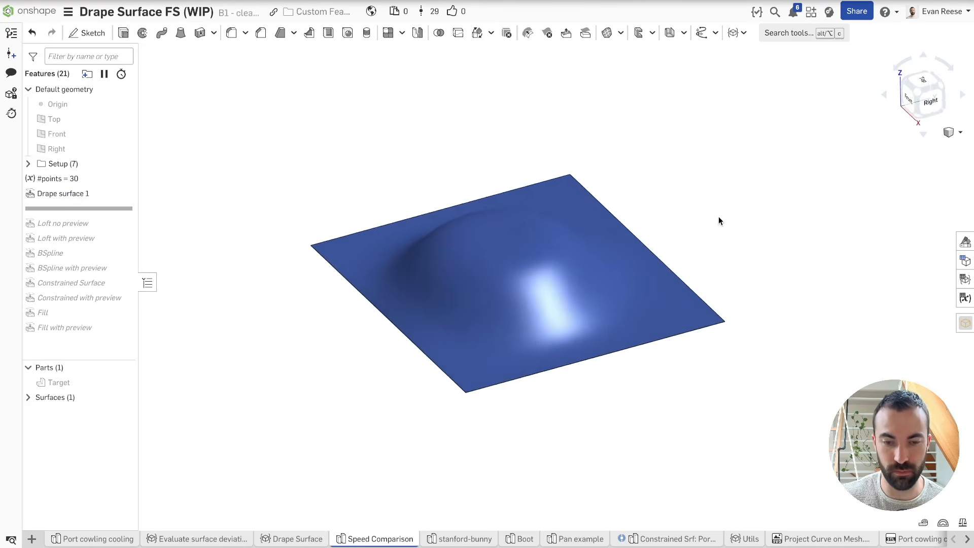
pyautogui.hotkey('shift', 'h')
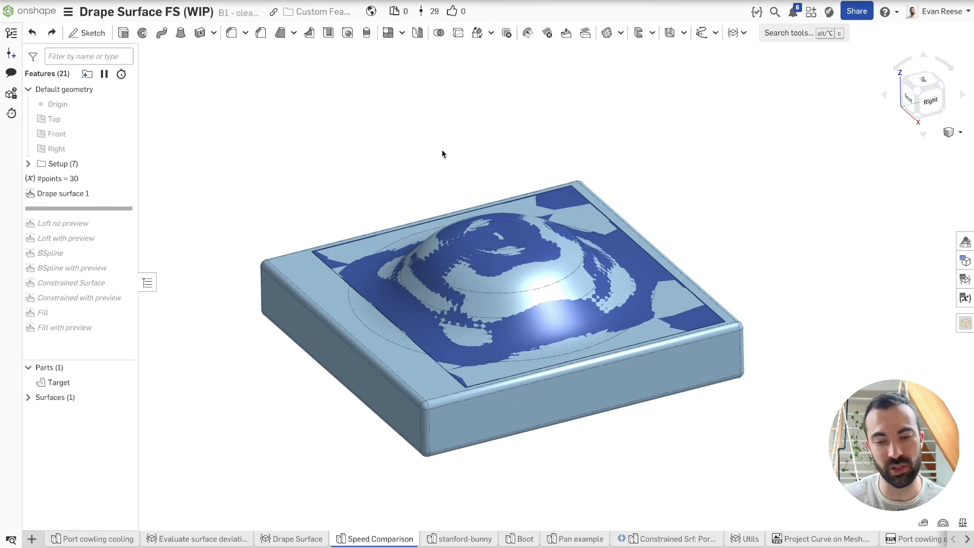
pyautogui.click(400, 303)
pyautogui.moveTo(376, 187); pyautogui.dragTo(366, 157, button='right')
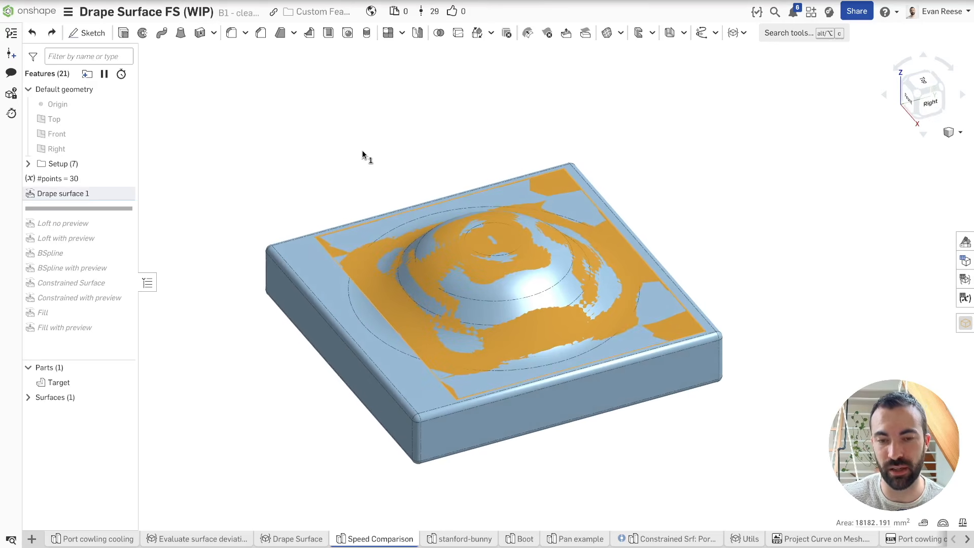
pyautogui.click(363, 154)
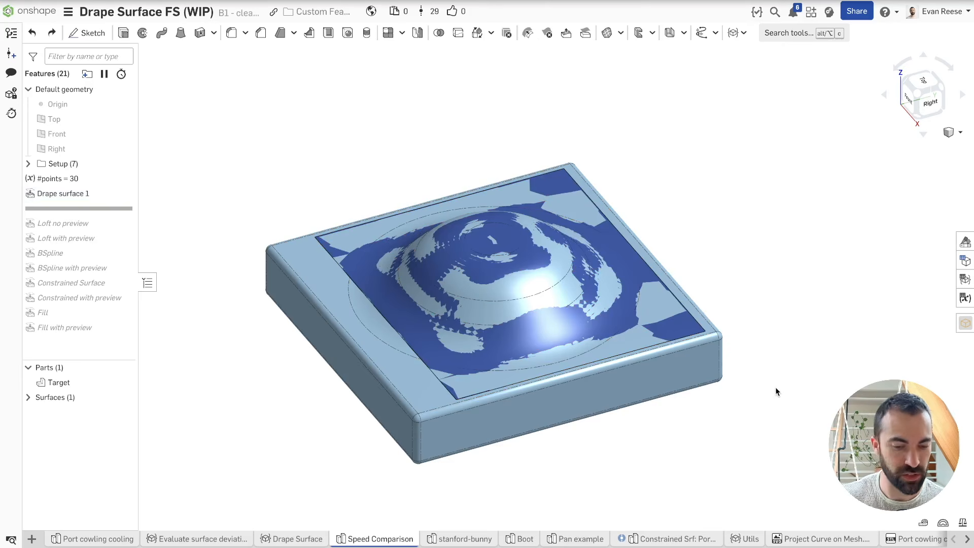
# Step: Open the Constrained Srf part studio containing the scanned cowling mesh
pyautogui.click(666, 538)
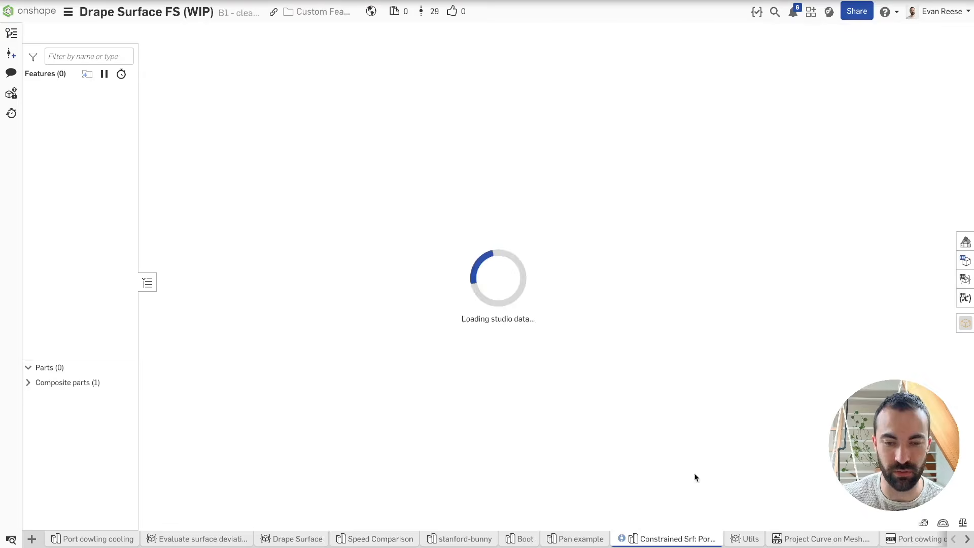
pyautogui.scroll(-5, 251, 234)
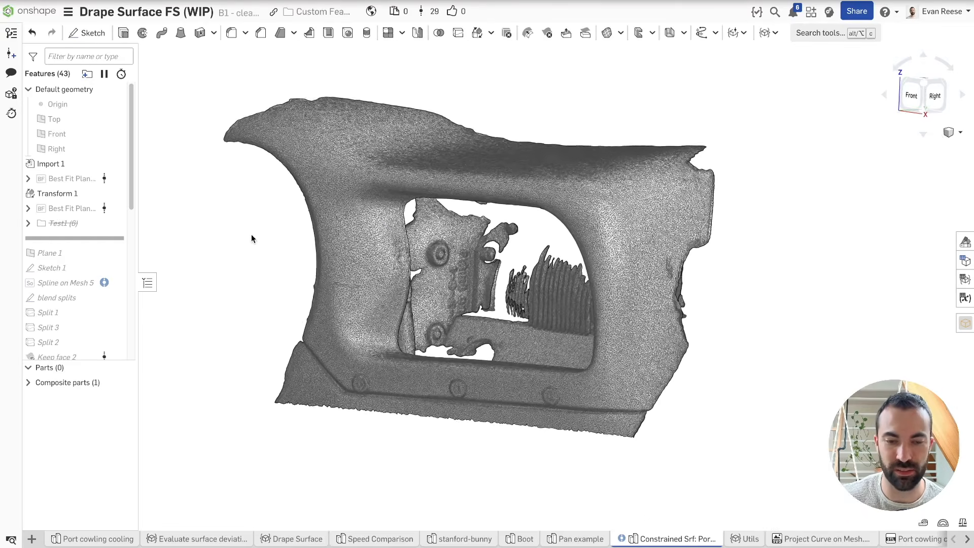
pyautogui.moveTo(680, 87)
pyautogui.mouseDown(button='right')
pyautogui.moveTo(690, 101)
pyautogui.moveTo(674, 101)
pyautogui.mouseUp(button='right')
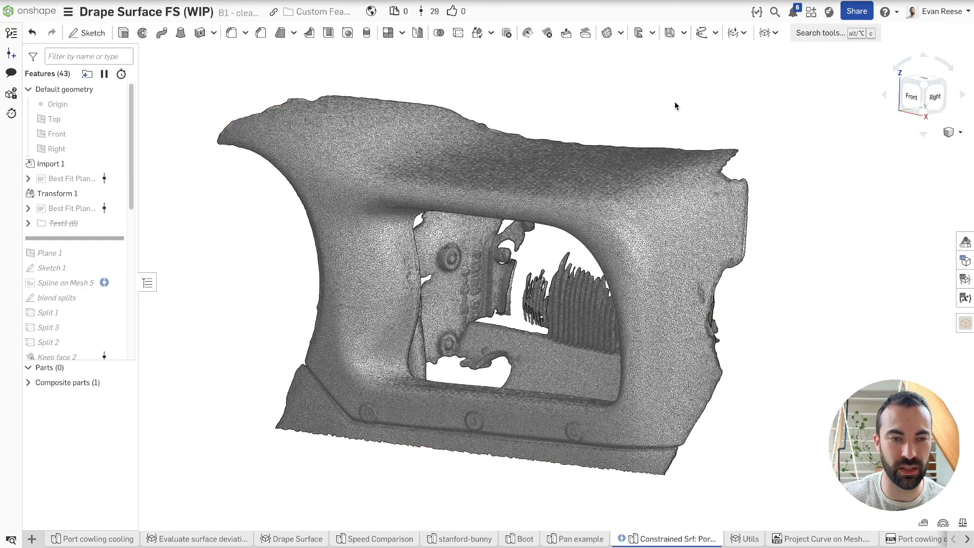
# Step: Switch to the forum thread on turning a curvy 3D-scan mesh into a surface and examine its airplane photos and cowling scan
pyautogui.hotkey('ctrl', 'Tab')
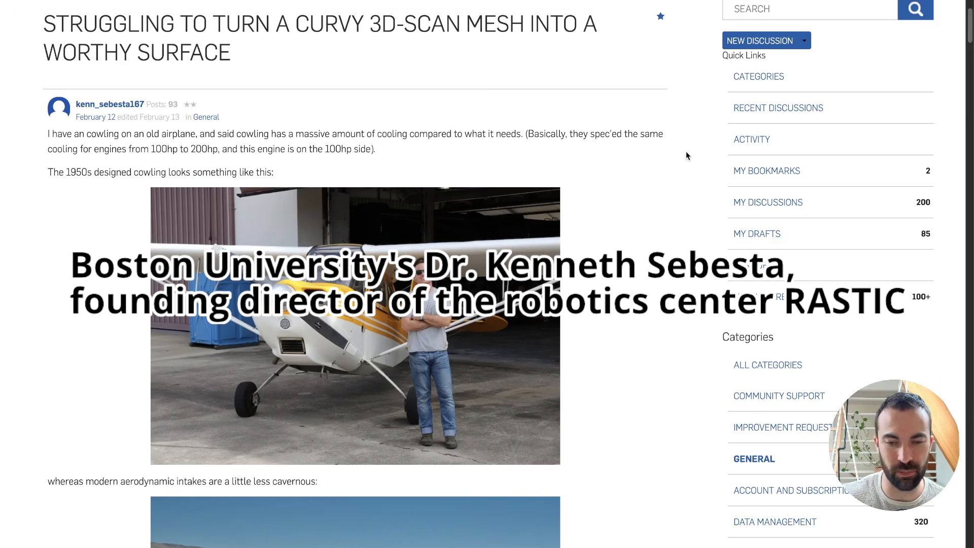
pyautogui.scroll(-2, 697, 216)
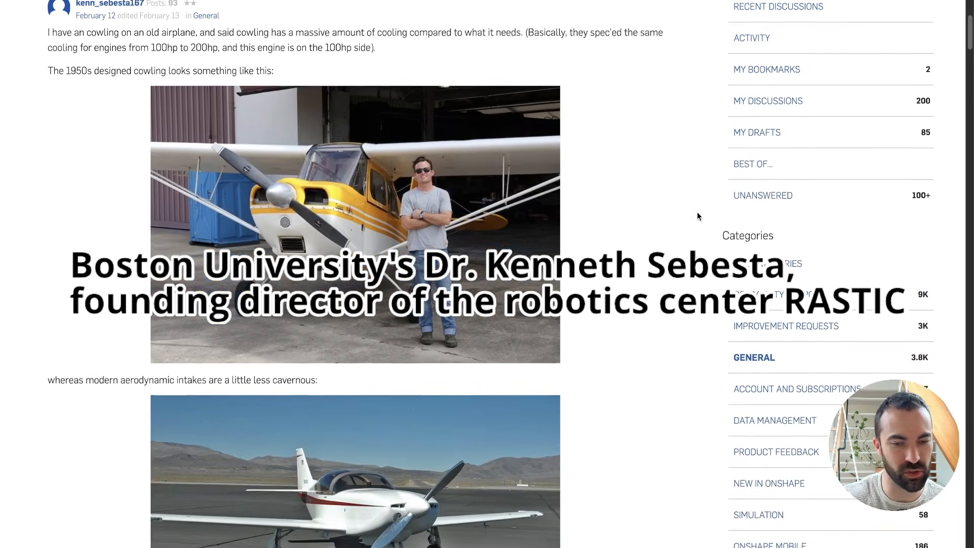
pyautogui.scroll(-4, 697, 216)
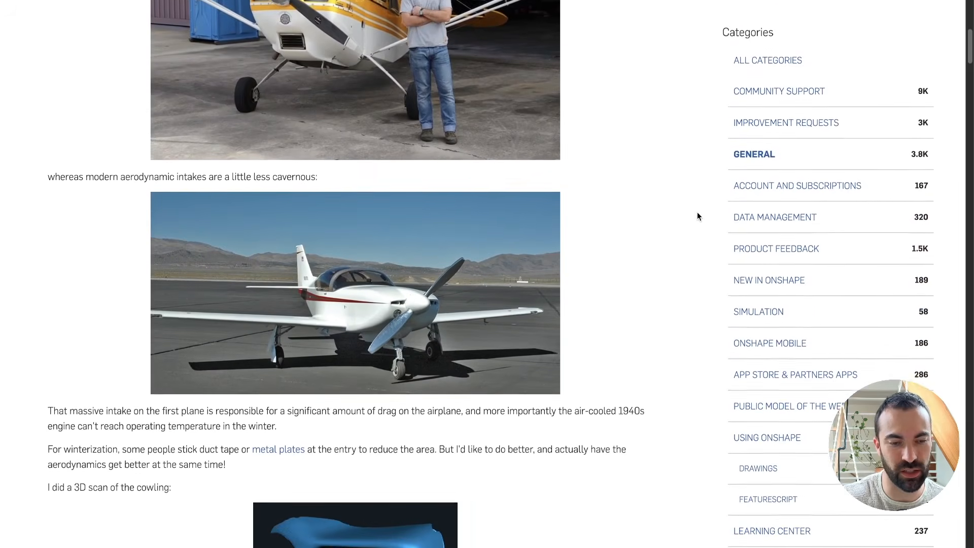
pyautogui.scroll(-3, 697, 216)
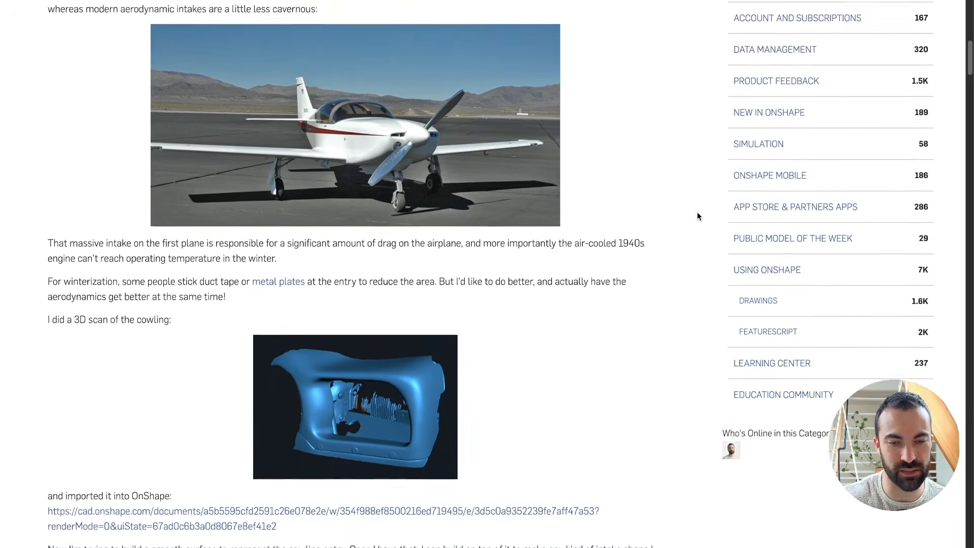
pyautogui.scroll(8, 697, 216)
pyautogui.scroll(-1, 697, 216)
pyautogui.scroll(-12, 697, 216)
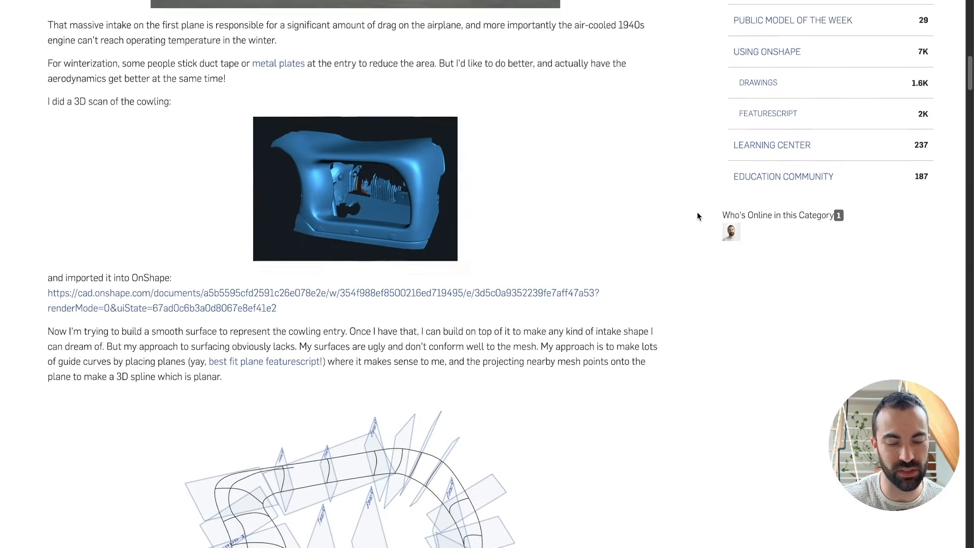
pyautogui.scroll(13, 697, 216)
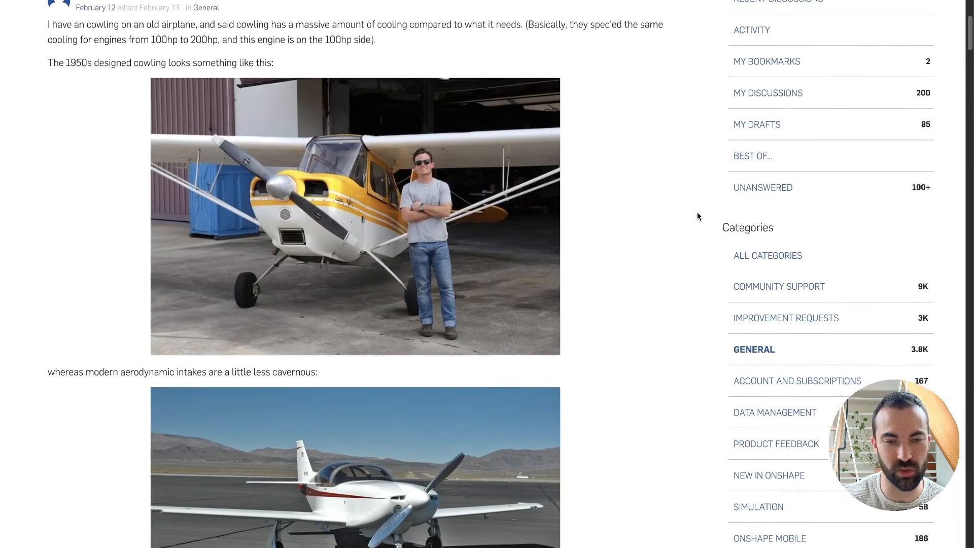
pyautogui.scroll(-12, 697, 216)
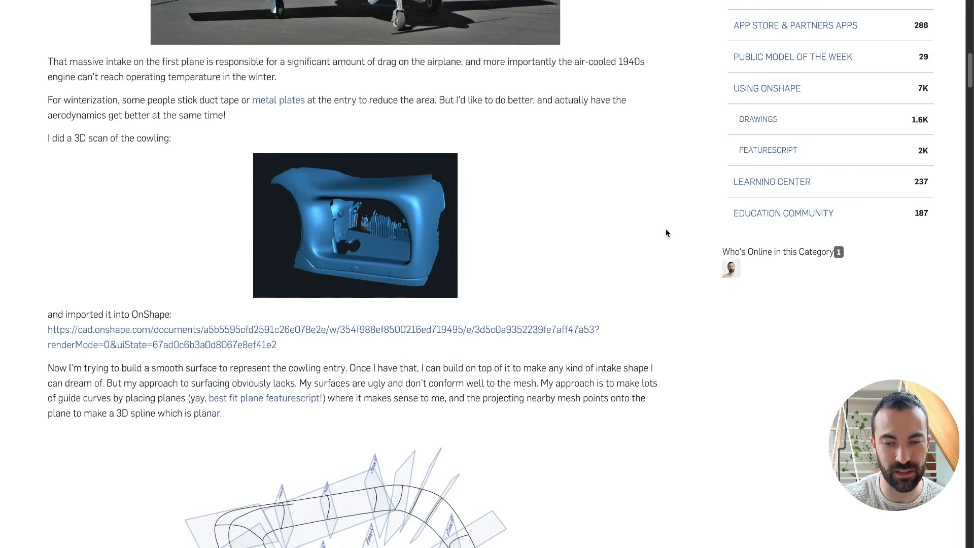
# Step: Examine the original post's guide-curve planes and the image of the surfaces built from them
pyautogui.scroll(-4, 666, 233)
pyautogui.scroll(-3, 679, 294)
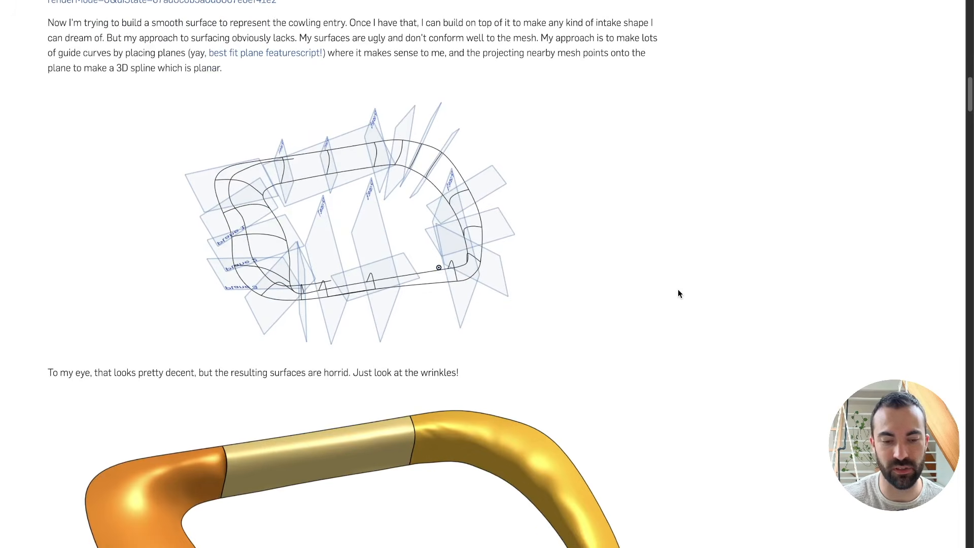
pyautogui.scroll(2, 679, 294)
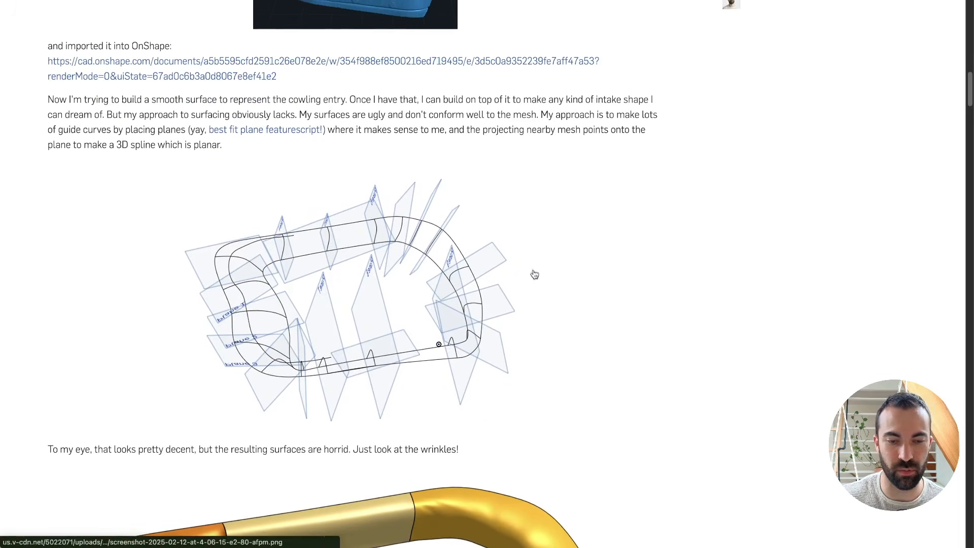
pyautogui.scroll(-4, 681, 239)
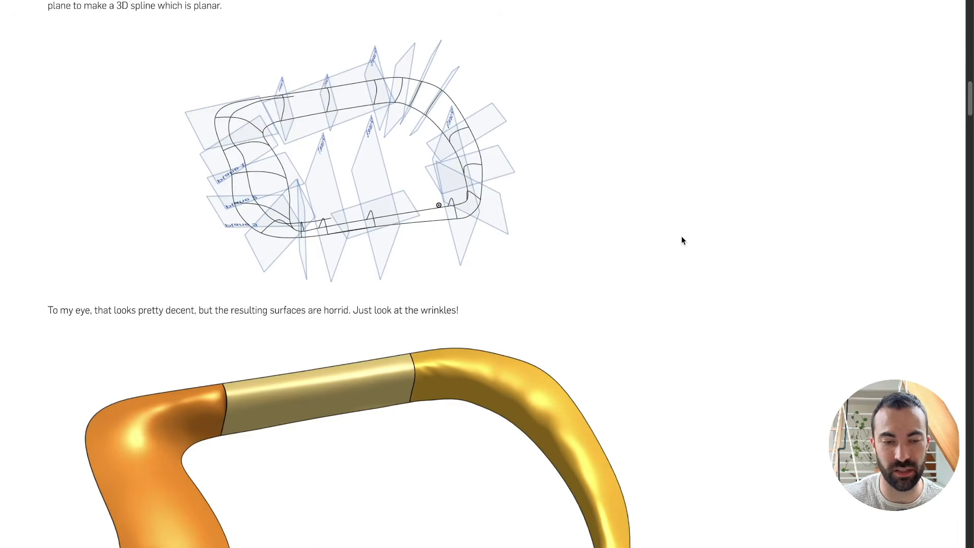
pyautogui.scroll(-4, 686, 239)
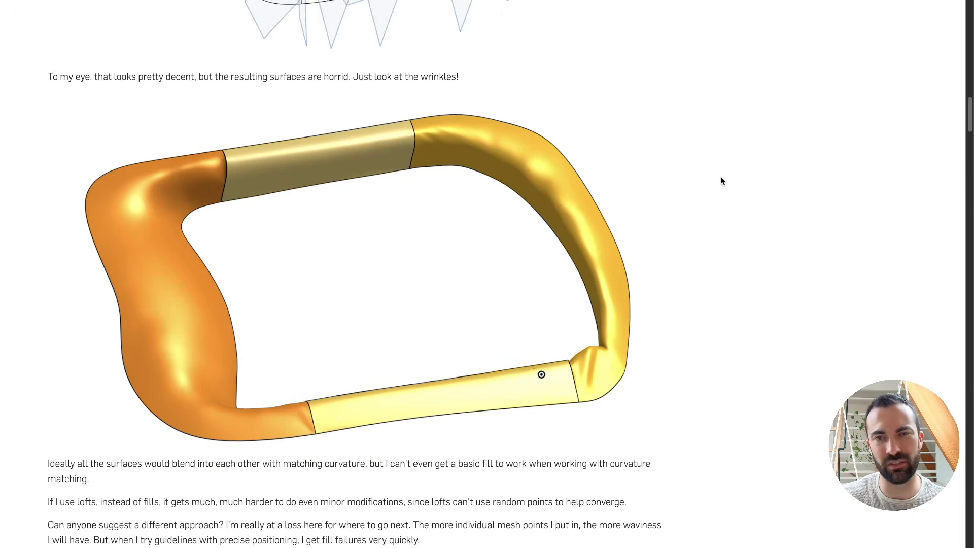
pyautogui.scroll(3, 713, 192)
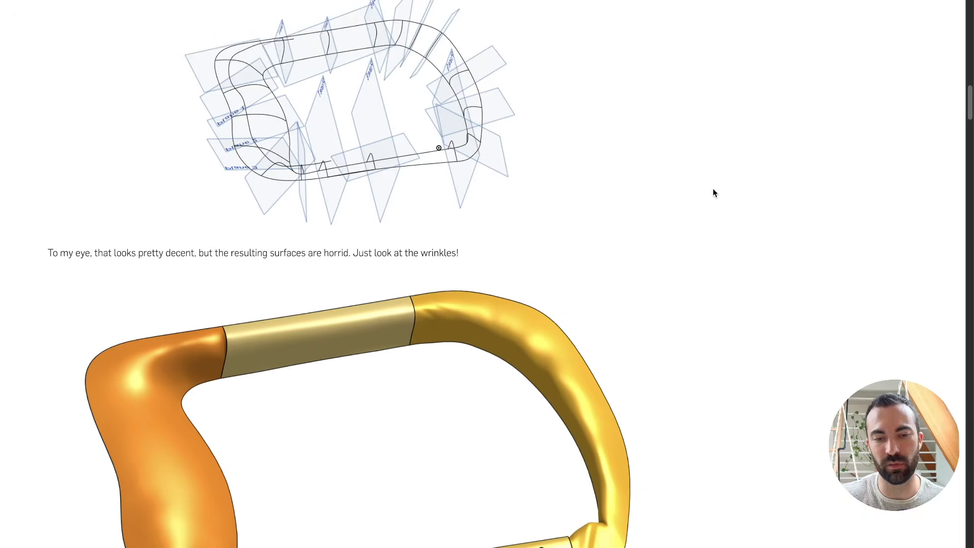
pyautogui.scroll(-2, 713, 193)
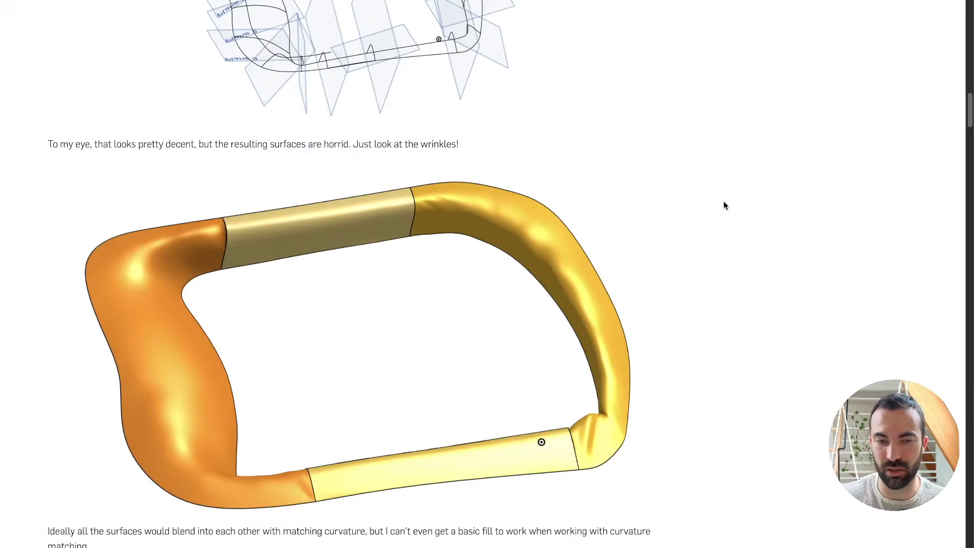
pyautogui.scroll(-1, 724, 205)
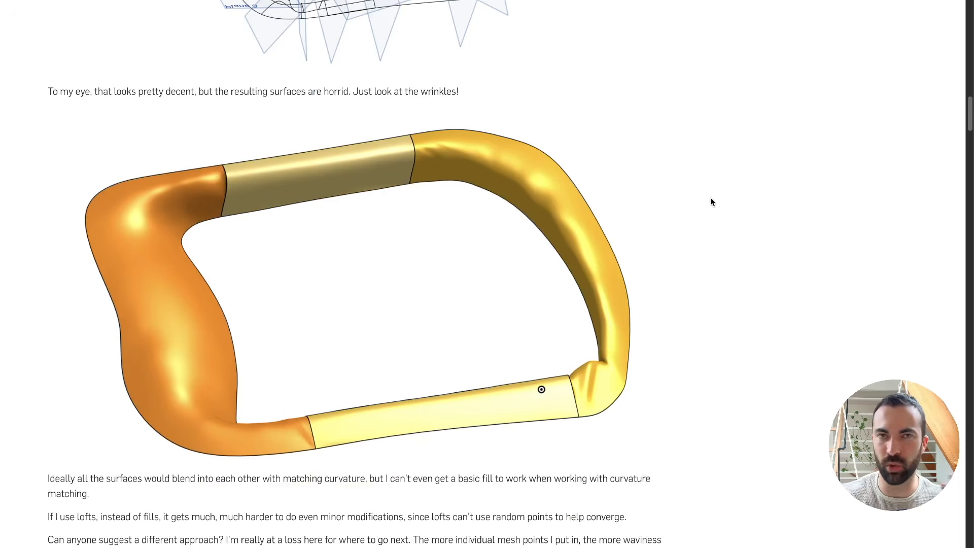
# Step: Review the thread's comments on curve quality, scan deviation, lofted surfaces, zebra stripes and the printed bezel
pyautogui.scroll(-6, 708, 207)
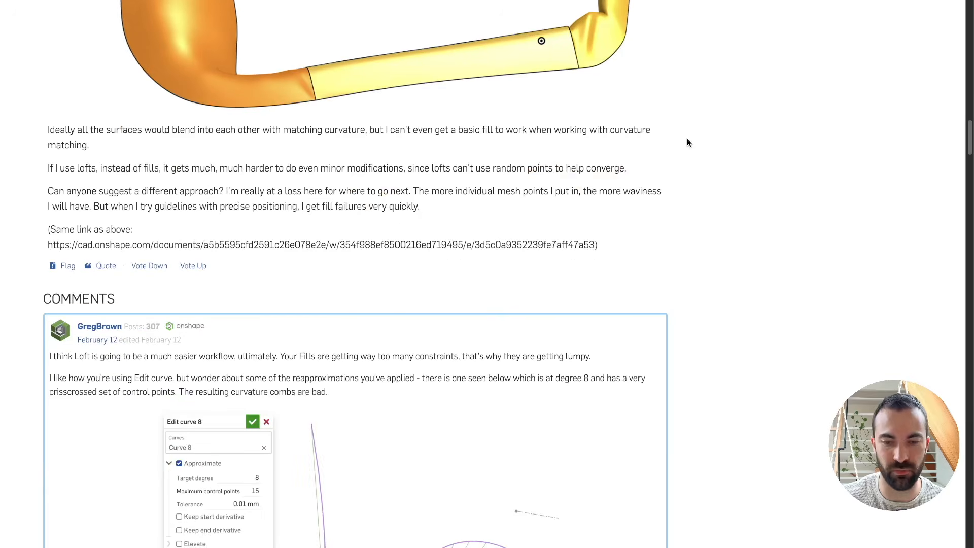
pyautogui.scroll(-15, 697, 137)
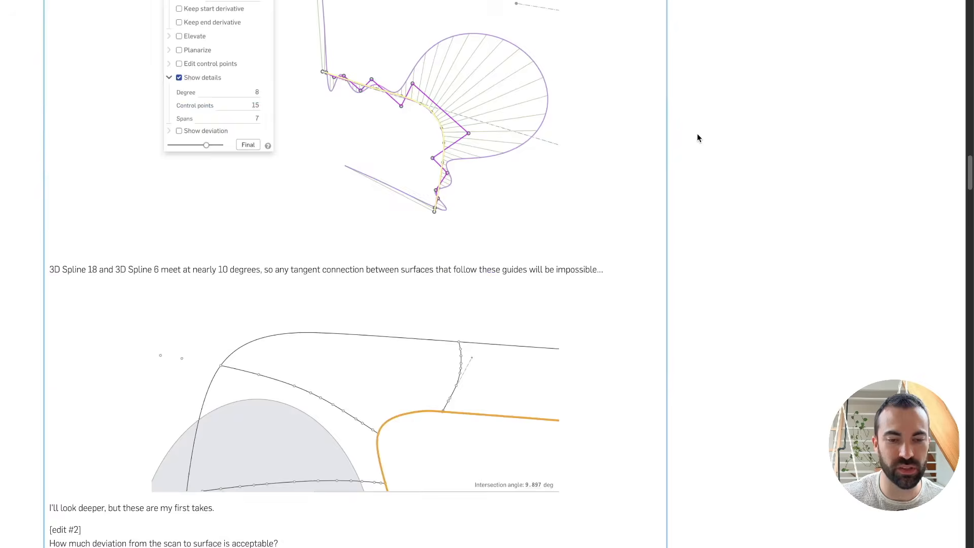
pyautogui.scroll(-13, 697, 137)
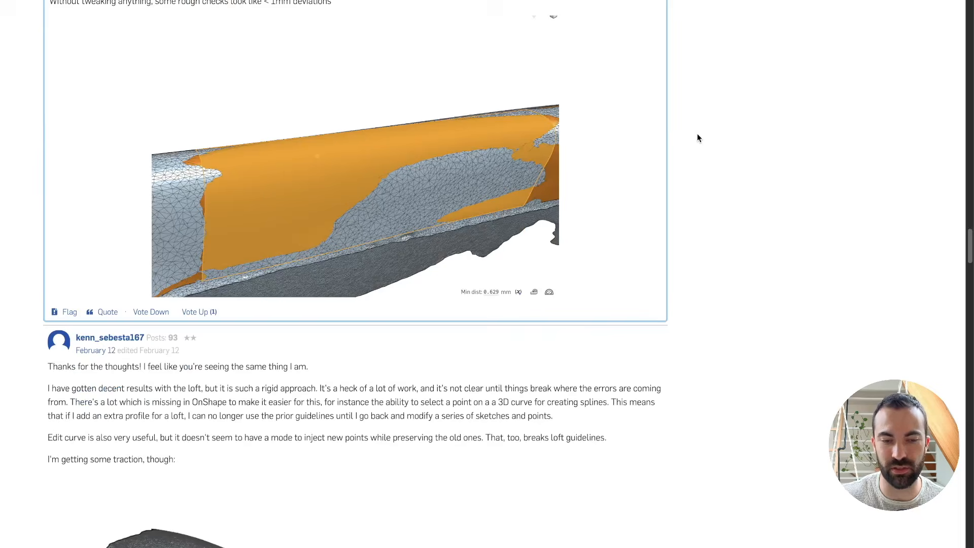
pyautogui.scroll(-8, 700, 140)
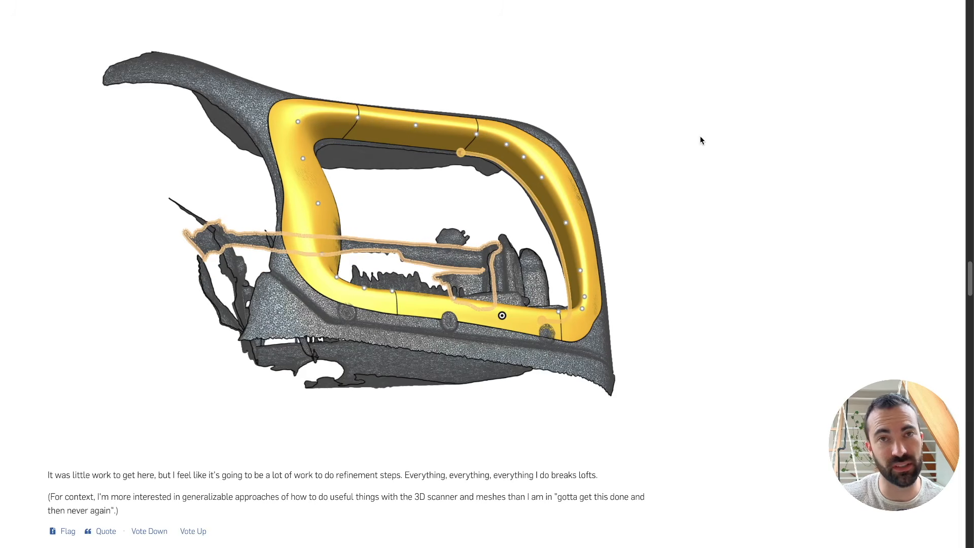
pyautogui.scroll(15, 694, 146)
pyautogui.scroll(-15, 694, 148)
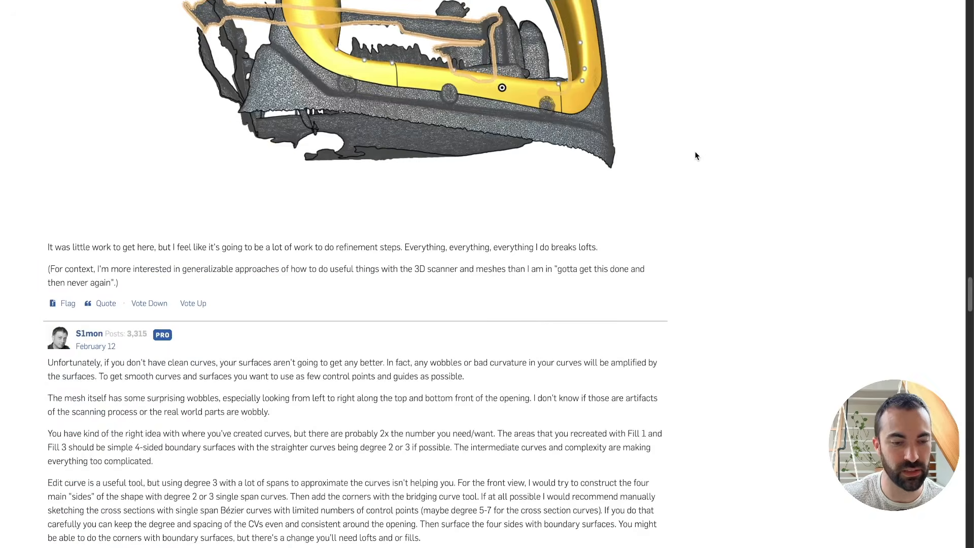
pyautogui.scroll(-15, 696, 155)
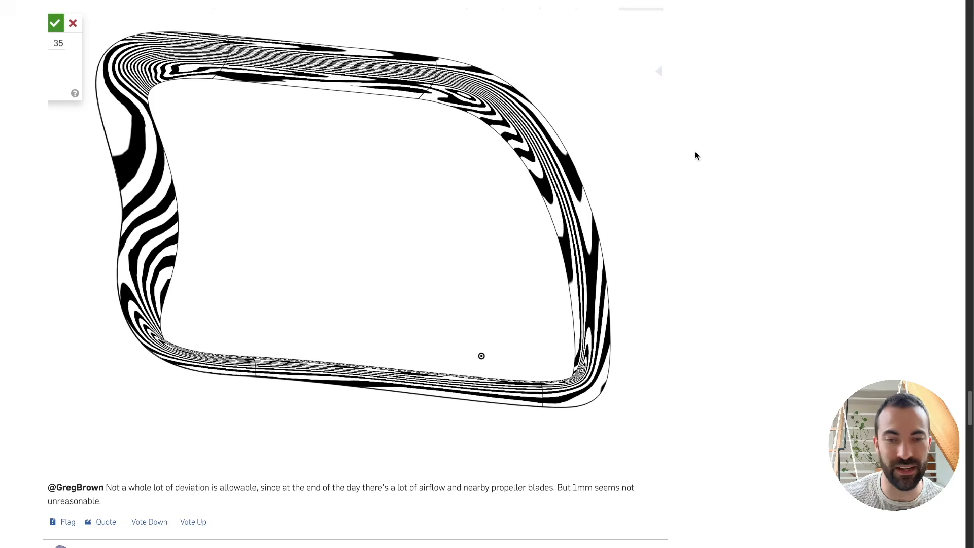
pyautogui.scroll(1, 696, 156)
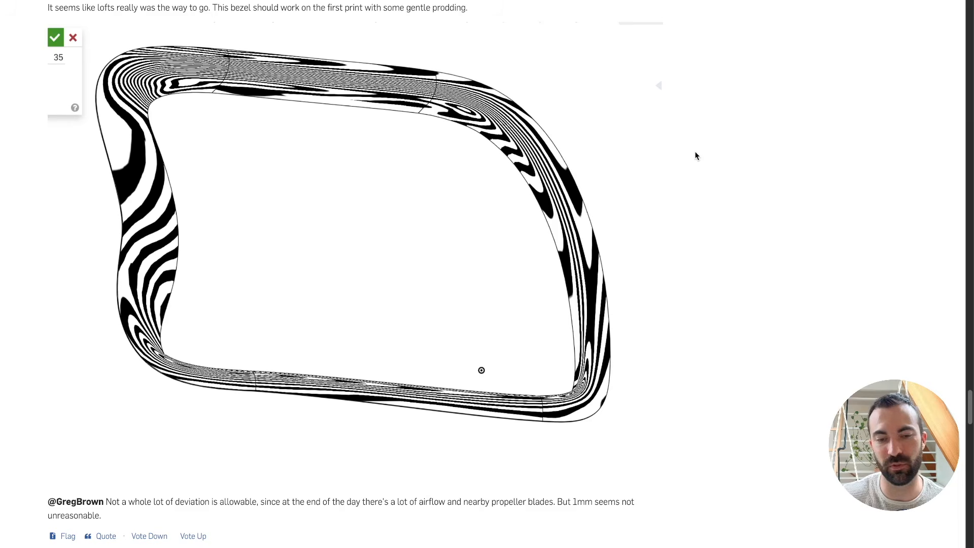
pyautogui.scroll(-20, 696, 157)
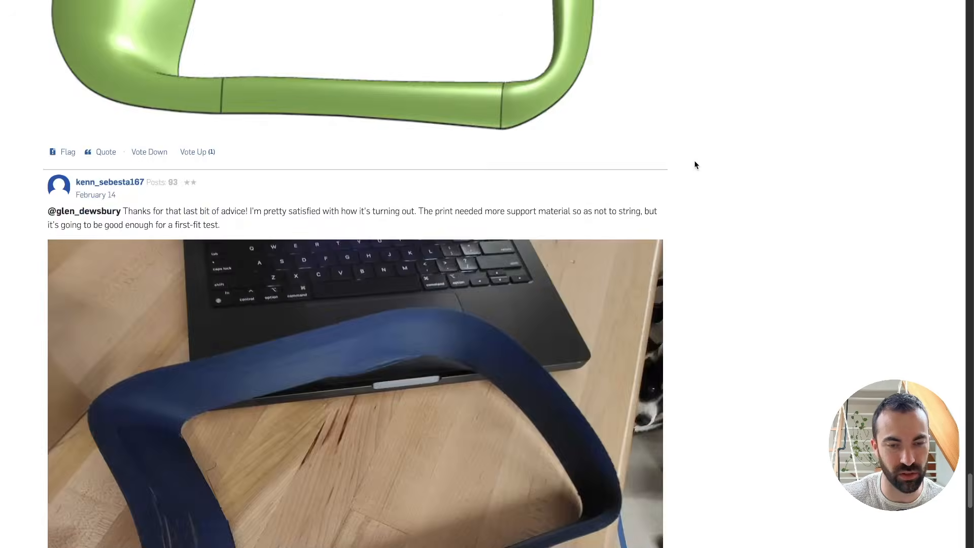
pyautogui.scroll(-5, 695, 163)
pyautogui.scroll(20, 694, 162)
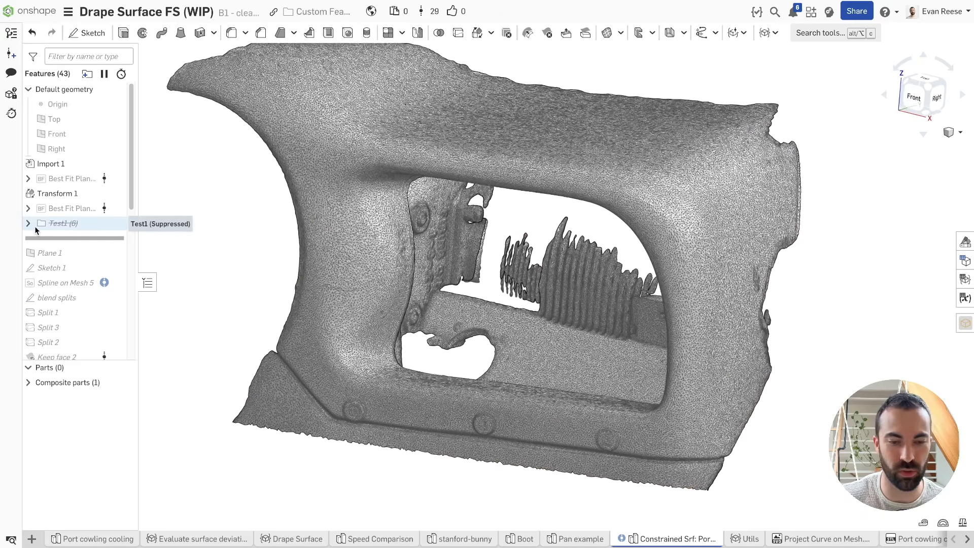
# Step: Roll the feature history forward past Spline on Mesh 5 and highlight its curve on the cowling mesh
pyautogui.moveTo(46, 236); pyautogui.dragTo(49, 288)
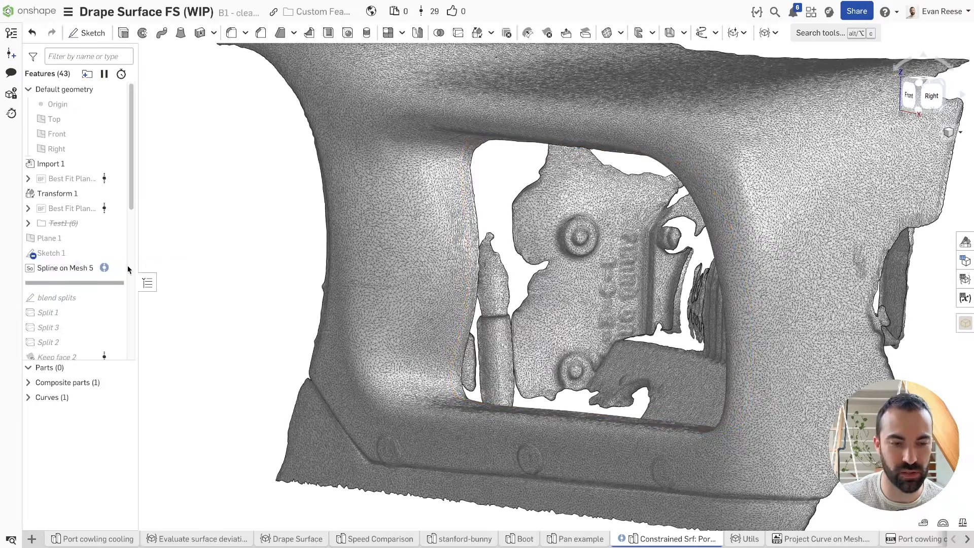
pyautogui.click(65, 267)
pyautogui.click(217, 241)
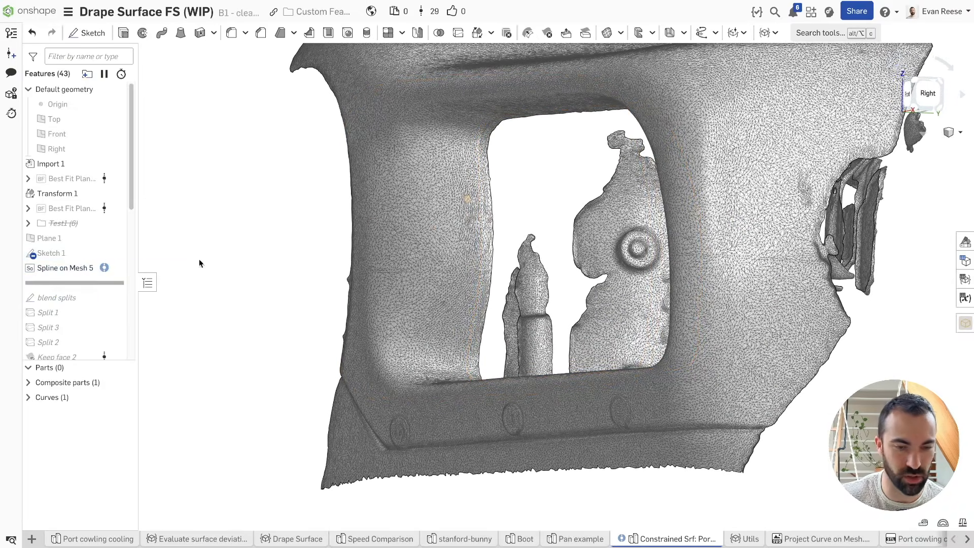
# Step: Roll the feature history forward past Delete face 1 to isolate the split mesh ring around the cowling opening
pyautogui.scroll(-3, 77, 244)
pyautogui.rightClick(64, 278)
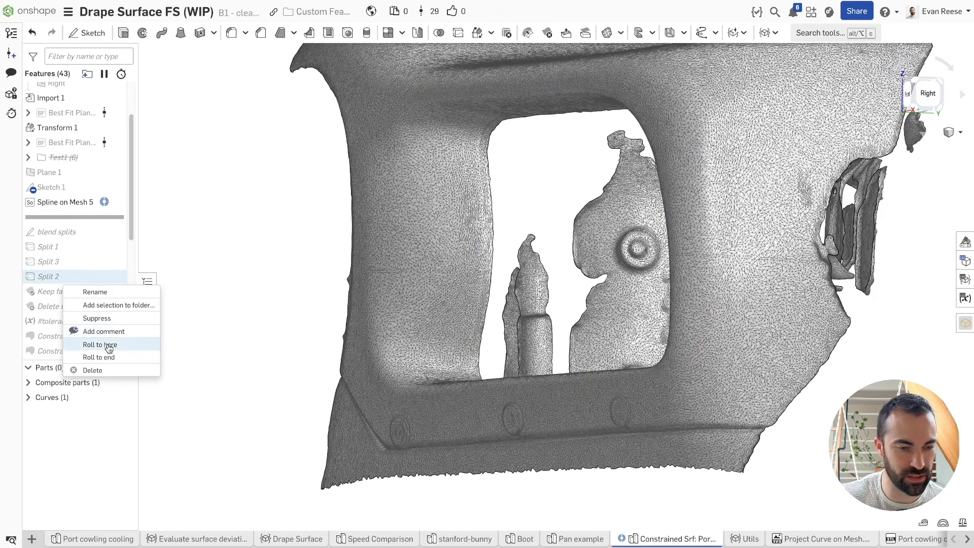
pyautogui.click(101, 345)
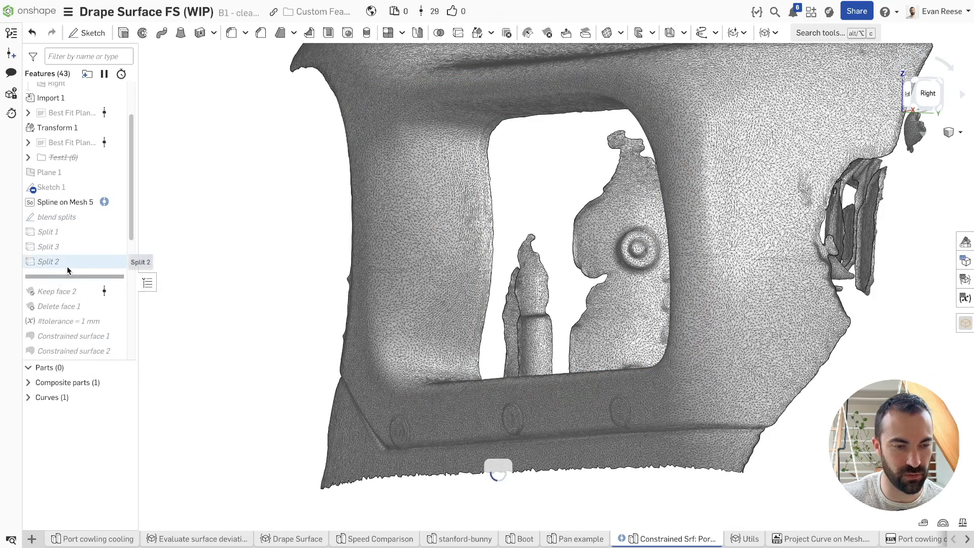
pyautogui.moveTo(236, 233); pyautogui.dragTo(242, 233, button='right')
pyautogui.moveTo(117, 276); pyautogui.dragTo(117, 306)
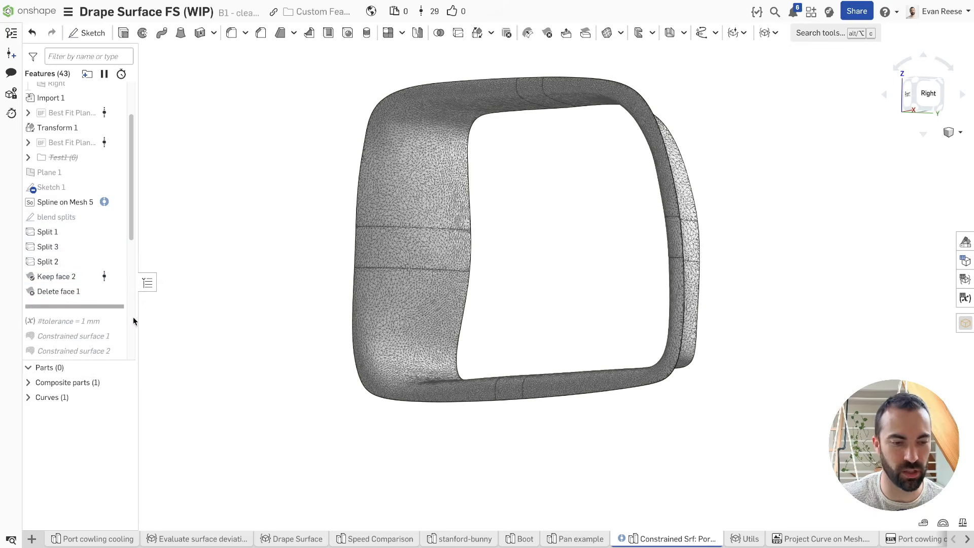
# Step: Open Keep face 2 for review, examine the kept mesh faces from several angles, and close it without changes
pyautogui.doubleClick(65, 277)
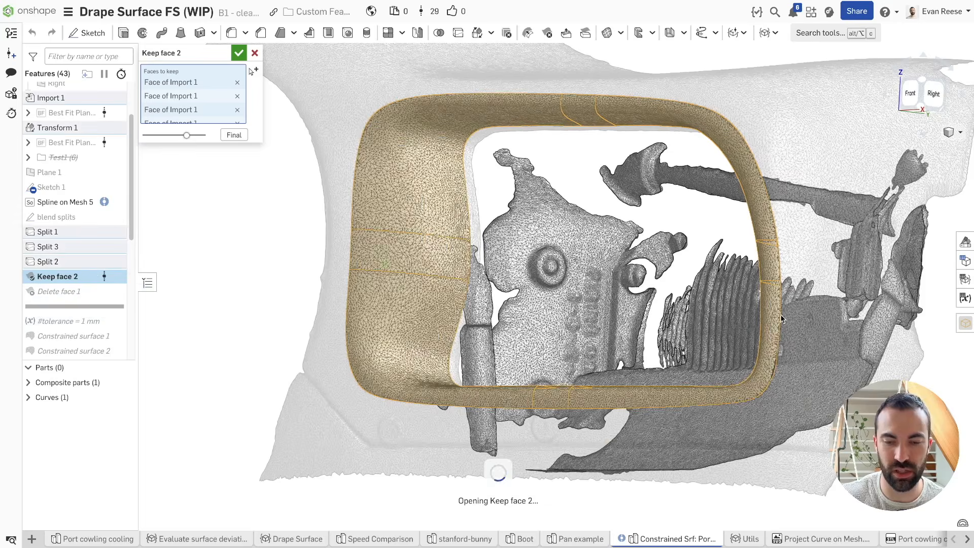
pyautogui.moveTo(441, 345); pyautogui.dragTo(487, 329, button='right')
pyautogui.scroll(-3, 507, 300)
pyautogui.moveTo(798, 191); pyautogui.dragTo(682, 364, button='right')
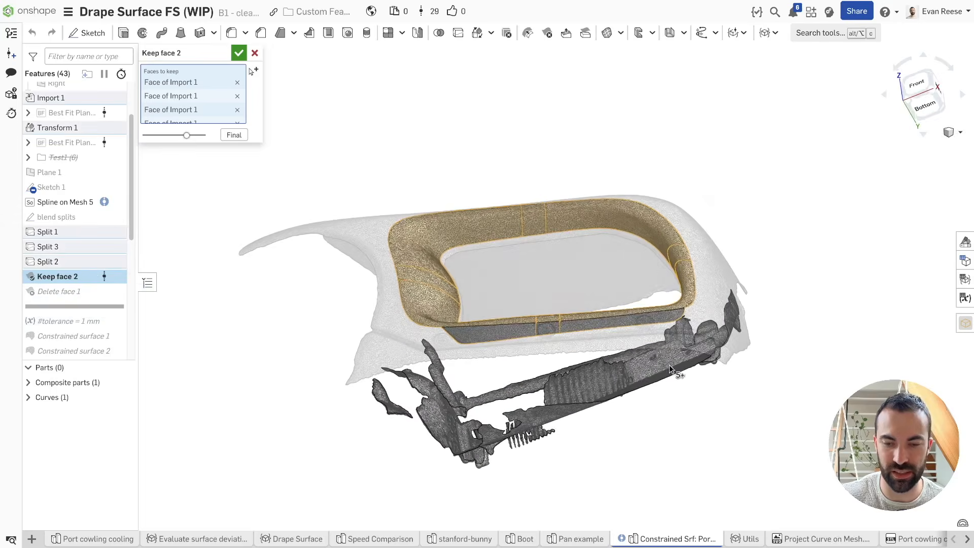
pyautogui.moveTo(642, 332); pyautogui.dragTo(748, 278, button='right')
pyautogui.scroll(2, 748, 278)
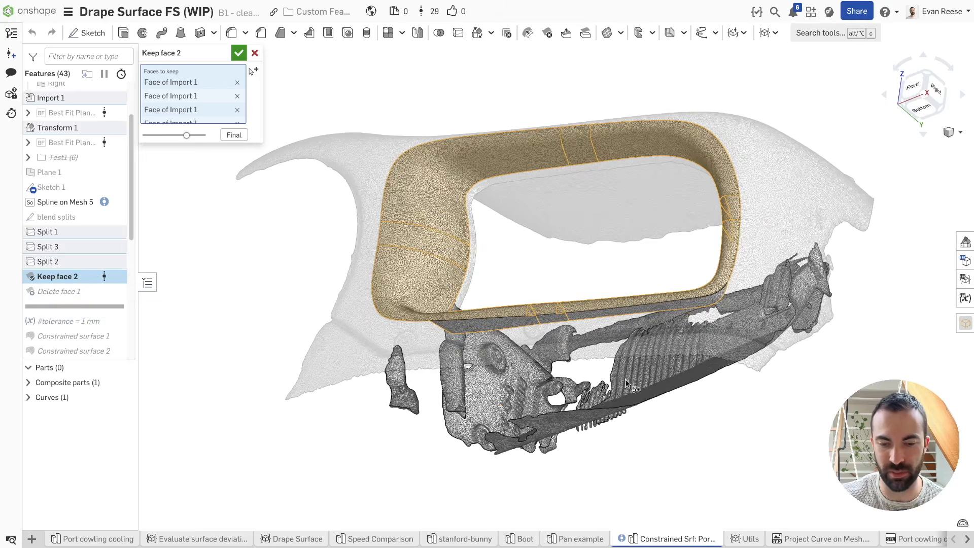
pyautogui.moveTo(332, 218); pyautogui.dragTo(303, 59, button='right')
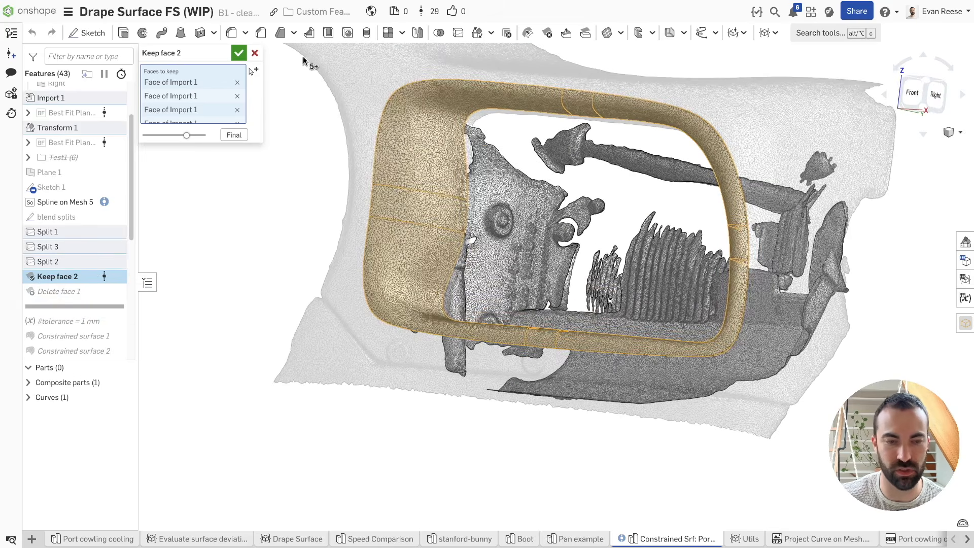
pyautogui.click(255, 53)
# Step: Examine the split mesh ring up close and highlight its upper-left corner face
pyautogui.moveTo(271, 213); pyautogui.dragTo(251, 241, button='right')
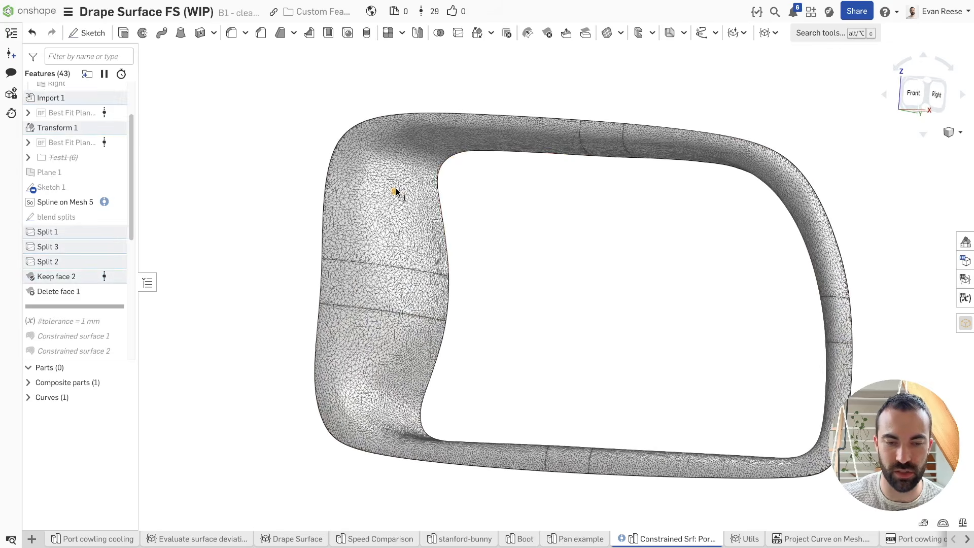
pyautogui.scroll(5, 414, 228)
pyautogui.scroll(2, 379, 187)
pyautogui.click(378, 187)
pyautogui.scroll(-8, 461, 224)
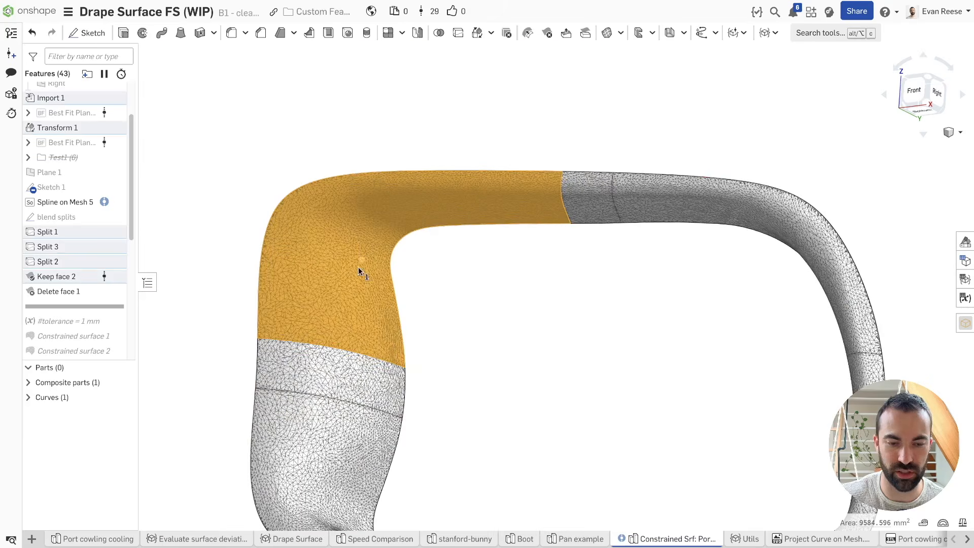
pyautogui.click(478, 192)
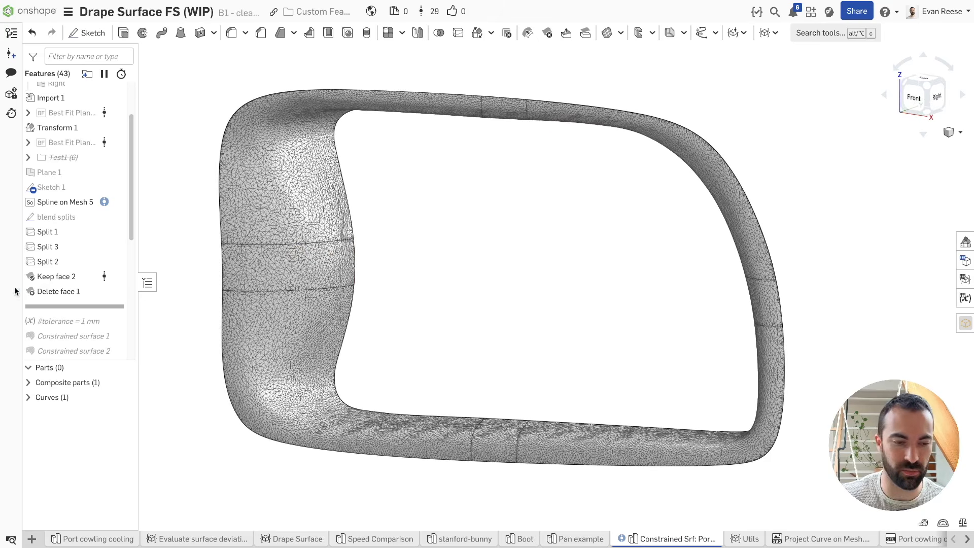
# Step: Roll the feature history forward past Constrained surface 4 and inspect the four surfaces fitted to the mesh corners
pyautogui.scroll(-3, 63, 279)
pyautogui.rightClick(52, 227)
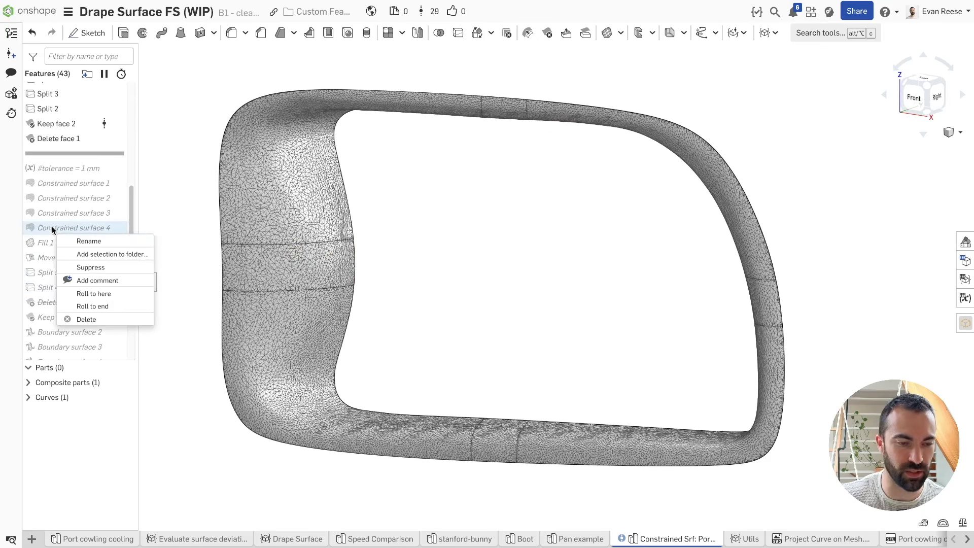
pyautogui.click(112, 293)
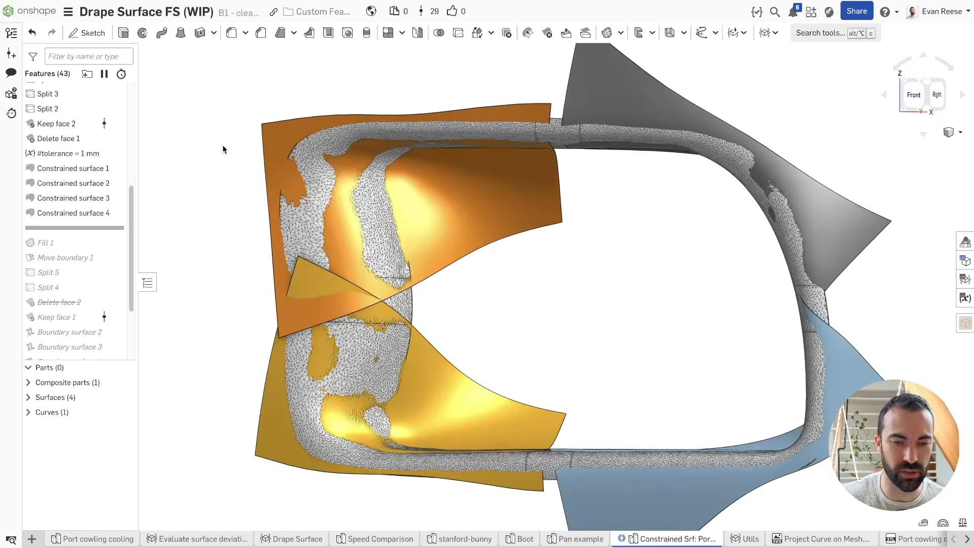
pyautogui.click(463, 195)
pyautogui.click(563, 283)
# Step: Roll the feature history forward past Keep face 1 and on past Boundary surface 5, and inspect the bridged corner surfaces
pyautogui.scroll(-2, 101, 203)
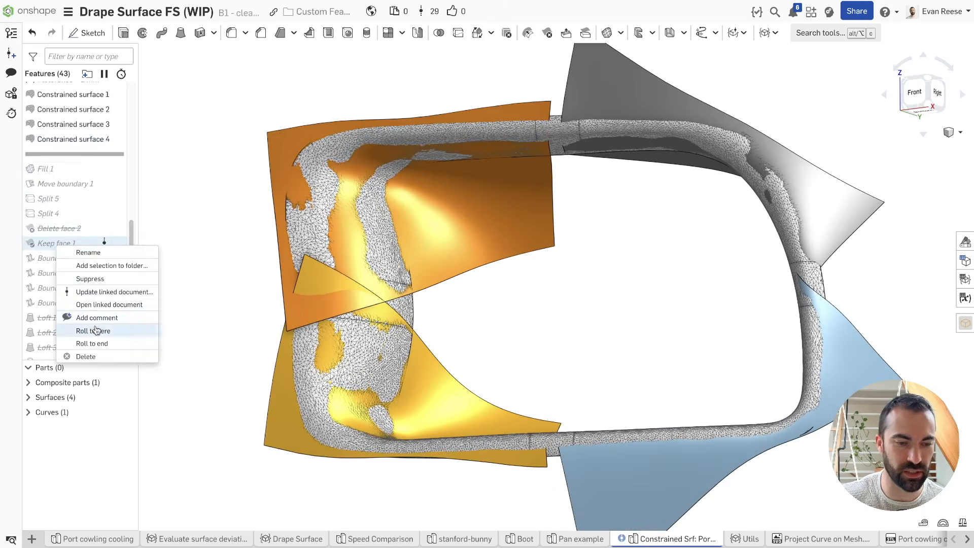
pyautogui.click(96, 330)
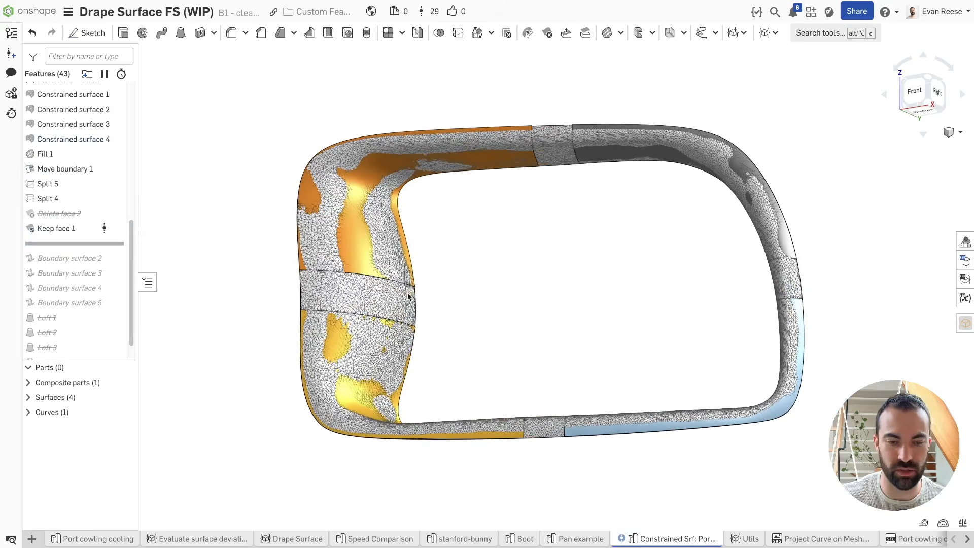
pyautogui.rightClick(73, 303)
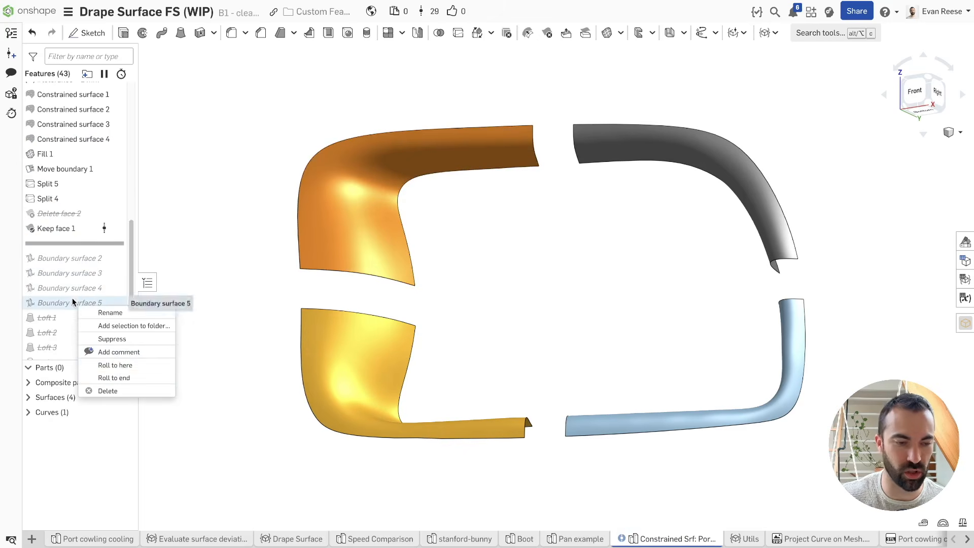
pyautogui.click(123, 377)
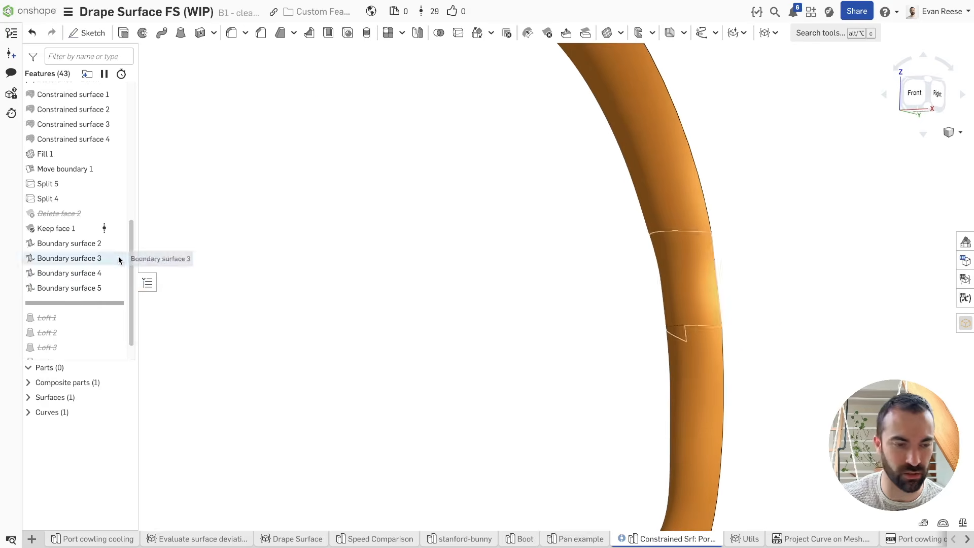
pyautogui.moveTo(133, 261)
pyautogui.mouseDown()
pyautogui.moveTo(133, 211)
pyautogui.moveTo(137, 229)
pyautogui.moveTo(235, 276)
pyautogui.mouseUp()
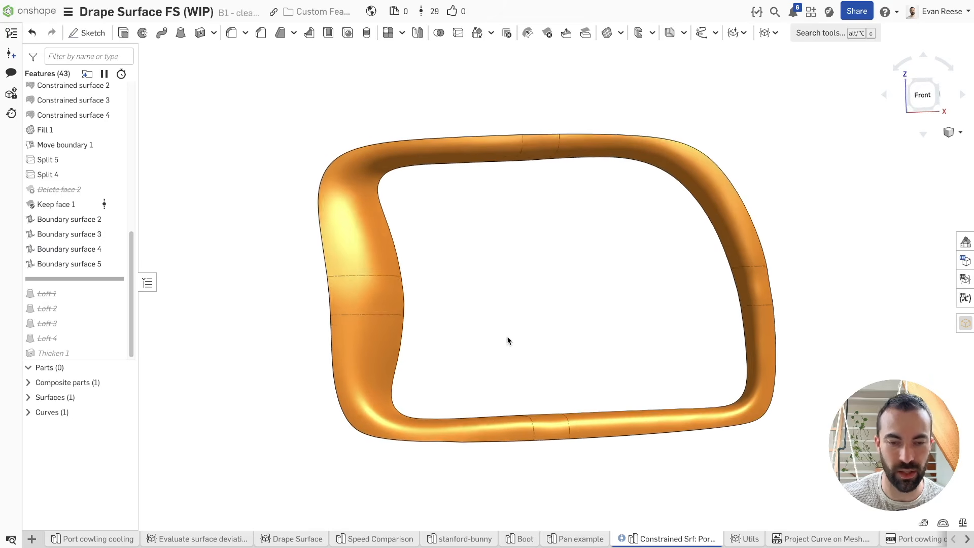
# Step: Open the Port cowling cooling part studio and inspect the surface made by Drape surface 2
pyautogui.click(125, 541)
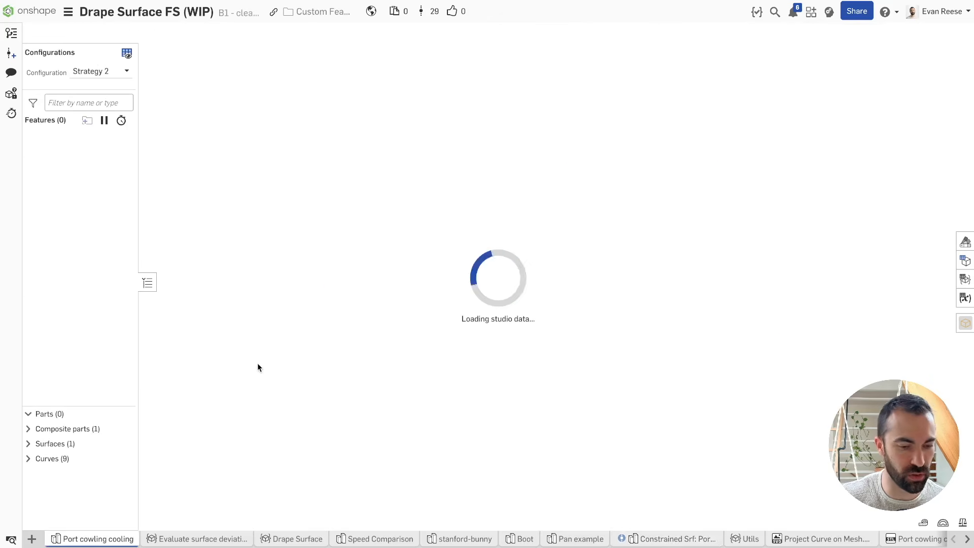
pyautogui.scroll(-4, 97, 318)
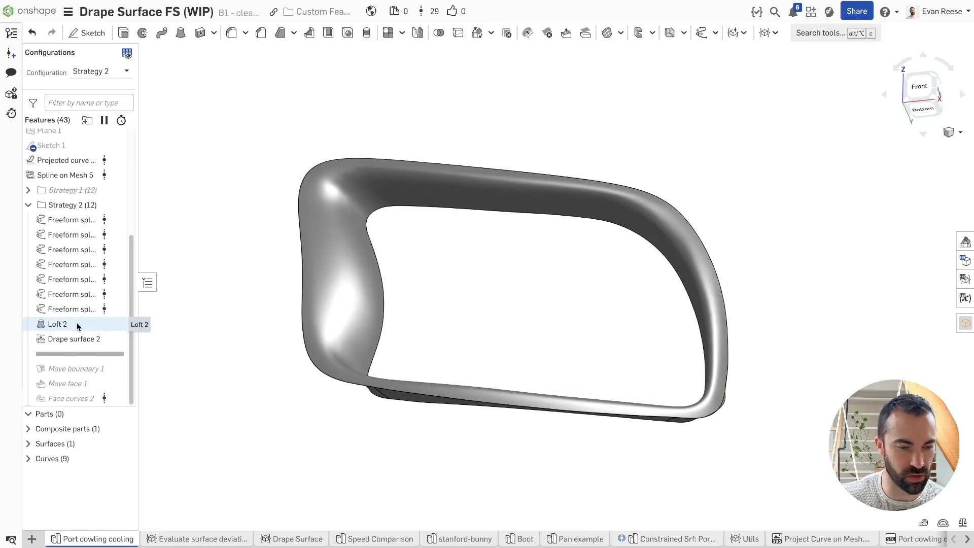
pyautogui.click(65, 337)
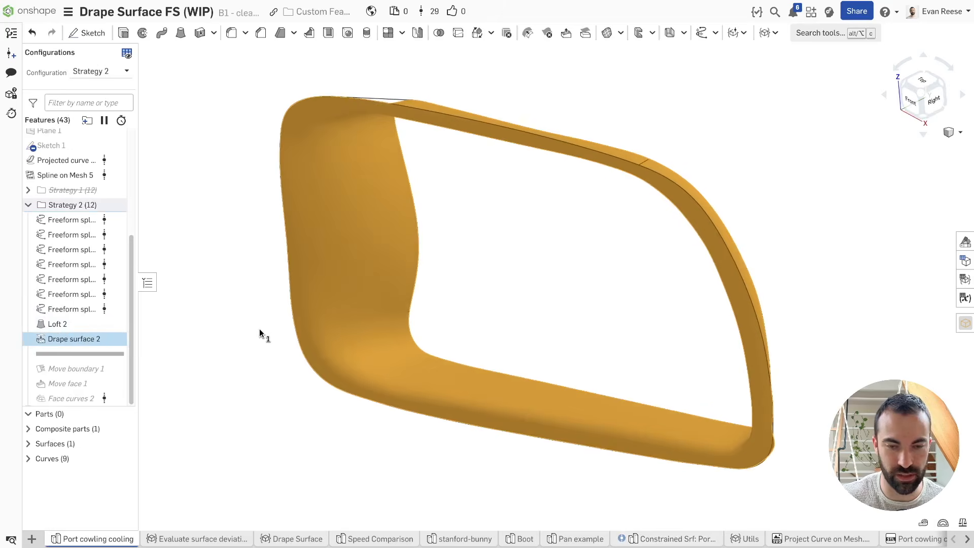
pyautogui.click(259, 329)
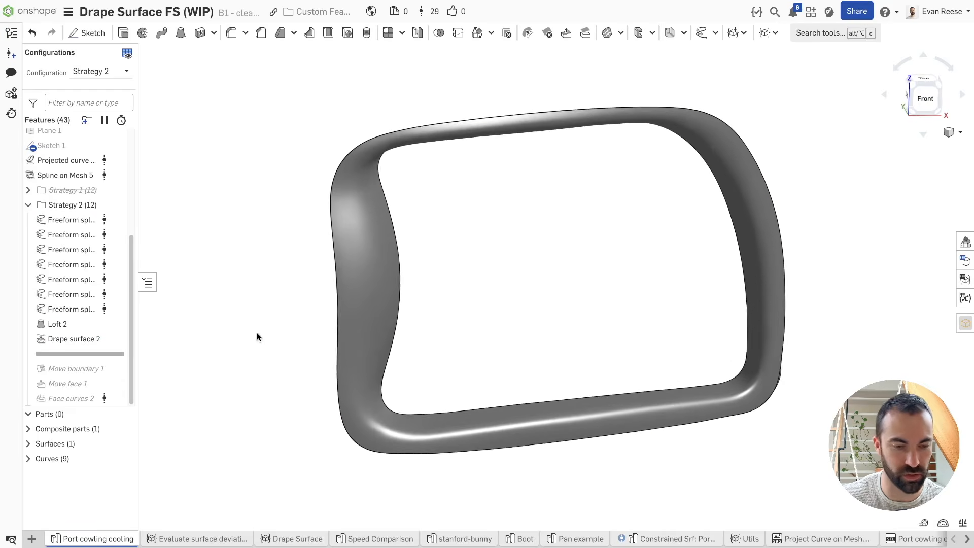
# Step: Show the scanned mesh and run a curve/surface analysis on the Drape surface 2 face with the comb size at minimum
pyautogui.click(123, 429)
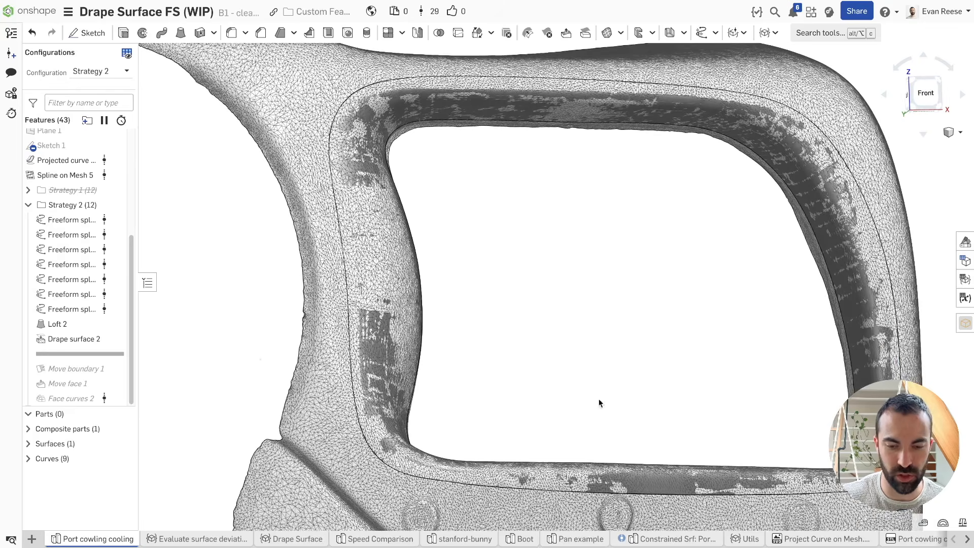
pyautogui.click(637, 477)
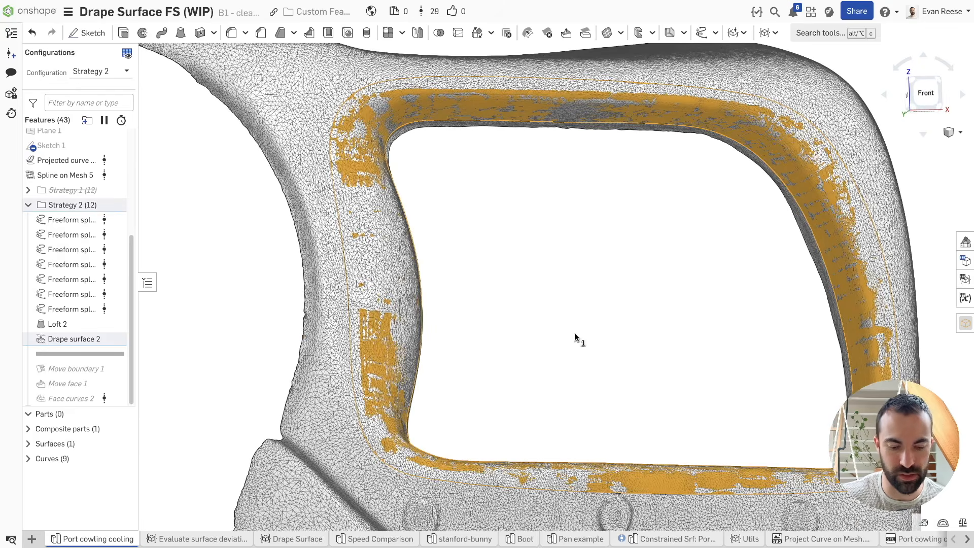
pyautogui.hotkey('shift', 'c')
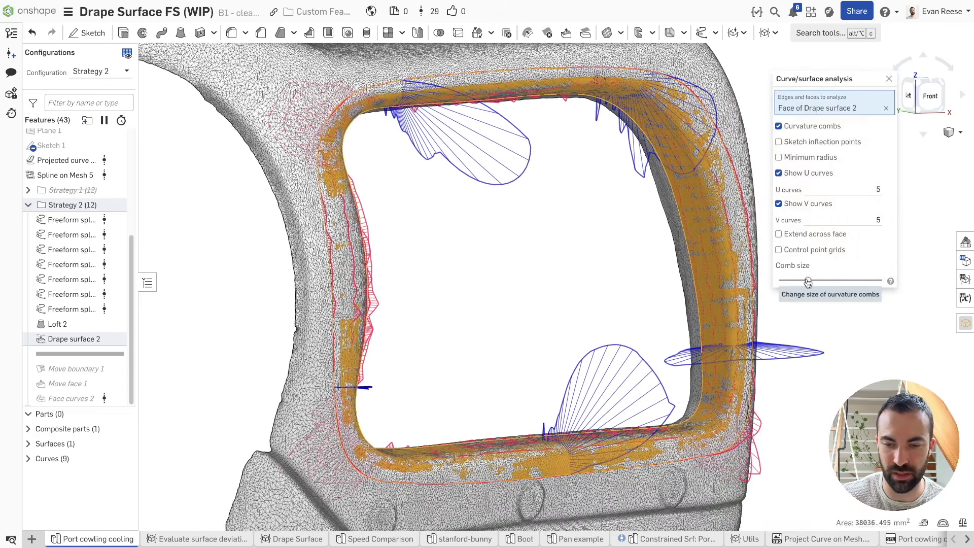
pyautogui.moveTo(807, 282); pyautogui.dragTo(779, 280)
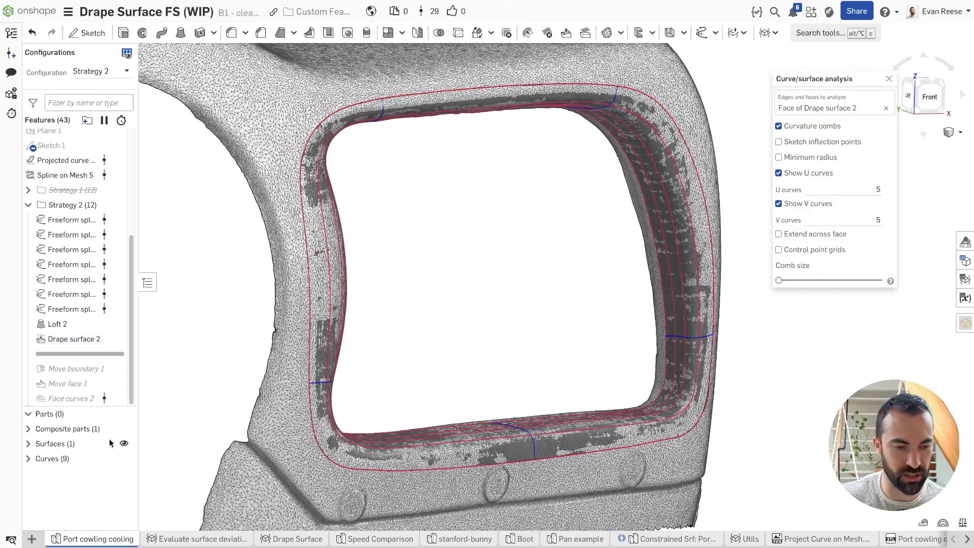
# Step: Hide the mesh, set the analysis V curves to 64 to examine the surface flow, and close the analysis
pyautogui.click(124, 430)
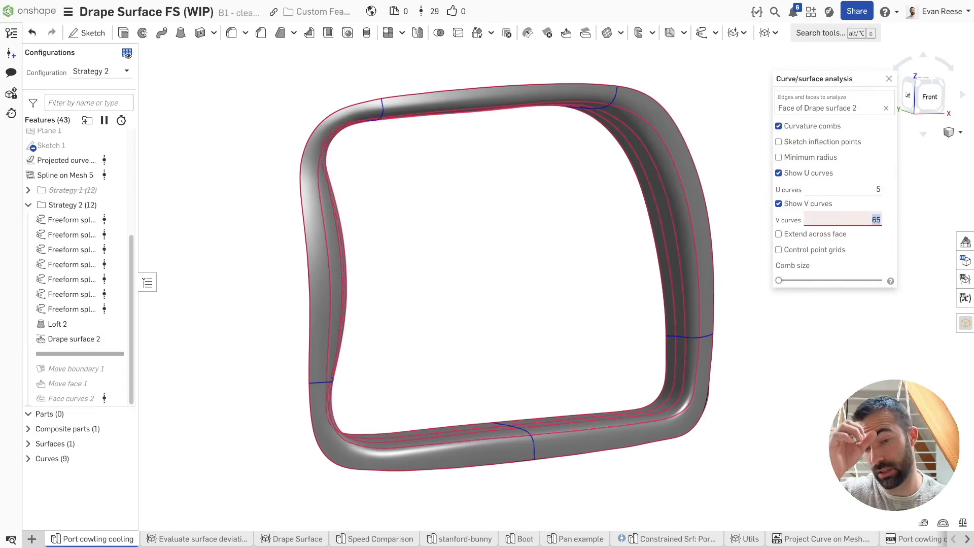
pyautogui.click(862, 221)
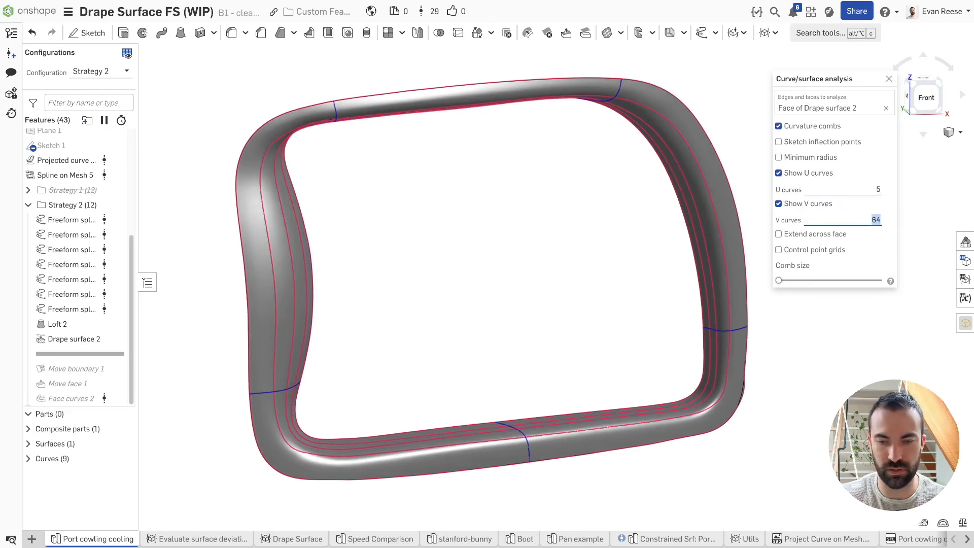
pyautogui.press('Return')
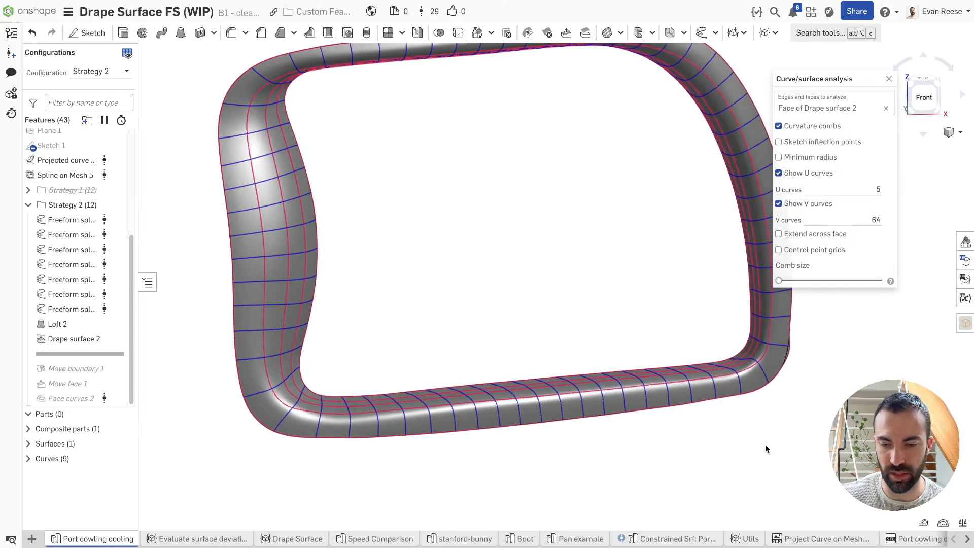
pyautogui.click(890, 80)
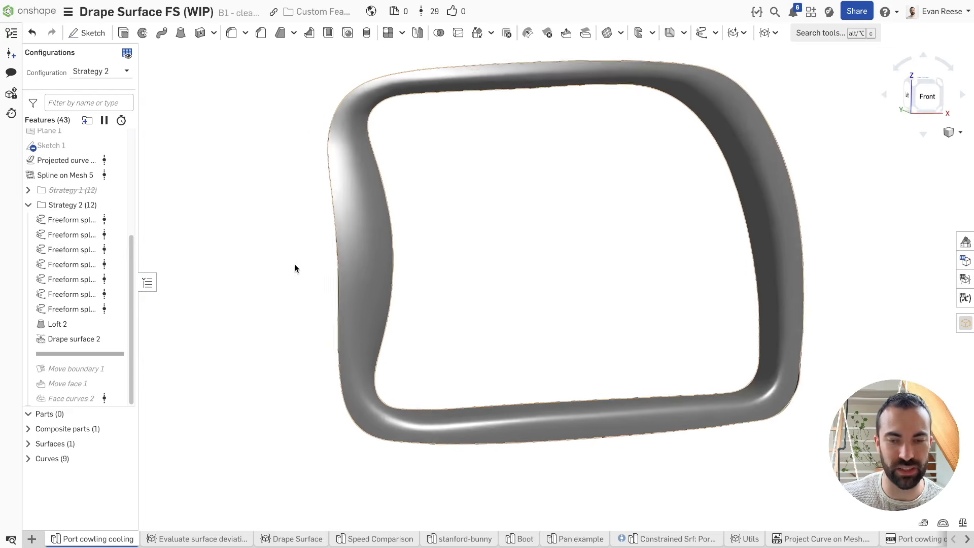
# Step: Hide the draped surface and roll the feature history back to the start of the Strategy 2 folder
pyautogui.press('y')
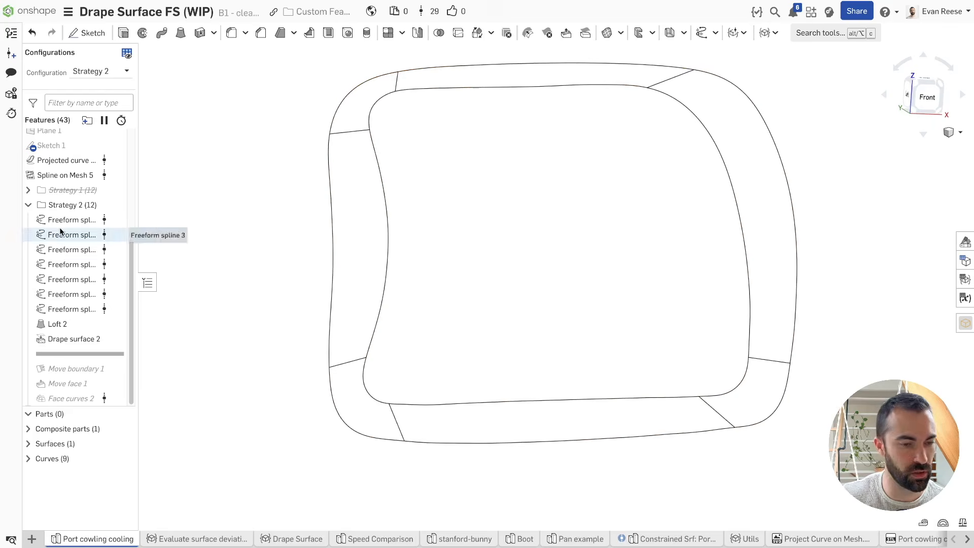
pyautogui.rightClick(62, 210)
pyautogui.moveTo(83, 300)
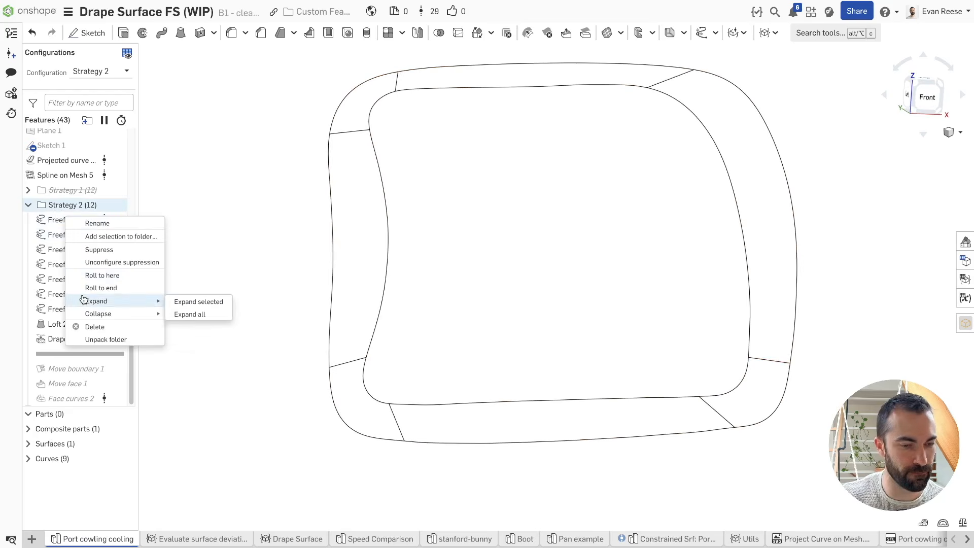
pyautogui.click(209, 260)
pyautogui.rightClick(54, 206)
pyautogui.click(86, 274)
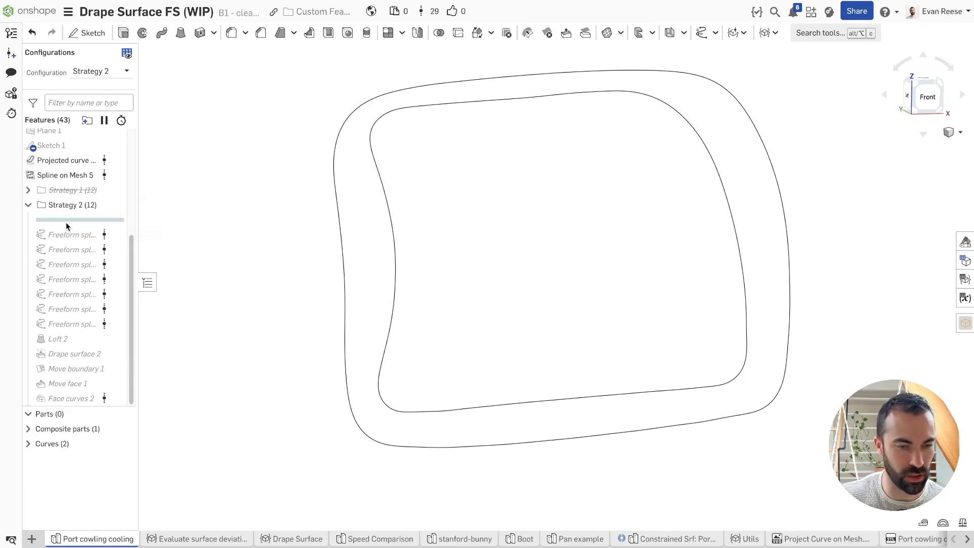
# Step: Highlight the inner and outer boundary curves, and select their source features Spline on Mesh 5 and Projected curve on Mesh 1
pyautogui.click(377, 176)
pyautogui.click(338, 204)
pyautogui.press('space')
pyautogui.click(55, 174)
pyautogui.click(89, 162)
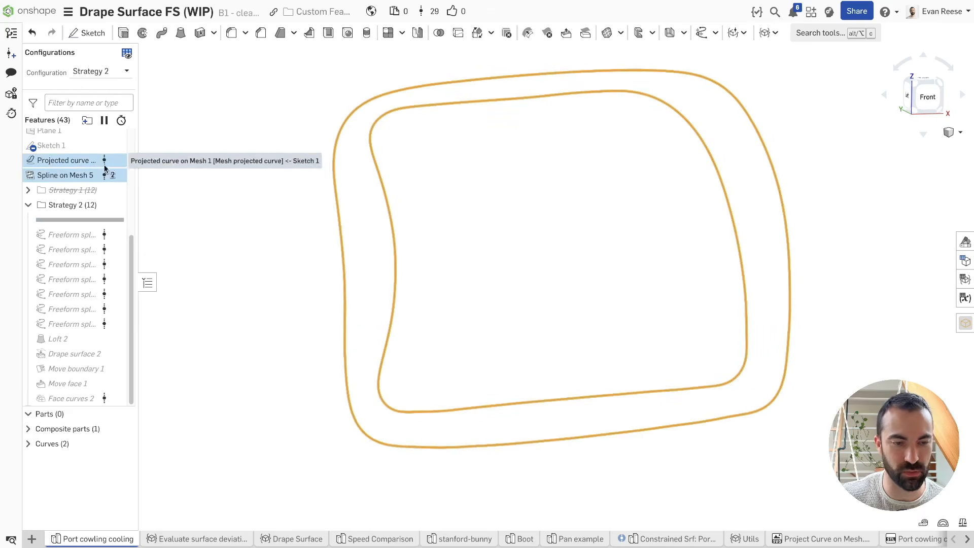
# Step: Clear the selection and roll the history forward past the seven freeform splines in the Strategy 2 folder, stopping before Loft 2
pyautogui.click(224, 217)
pyautogui.moveTo(54, 219); pyautogui.dragTo(56, 324)
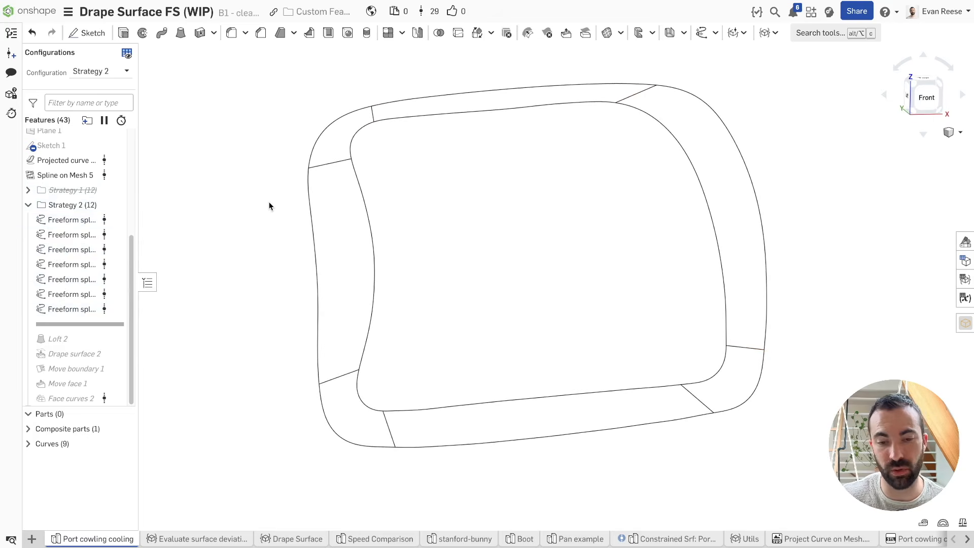
# Step: Start a new freeform spline and attach its first vertex to the inner Spline on Mesh 5 curve at location 0.539
pyautogui.hotkey('alt', 'c')
pyautogui.write('freeo')
pyautogui.press('BackSpace')
pyautogui.press('Return')
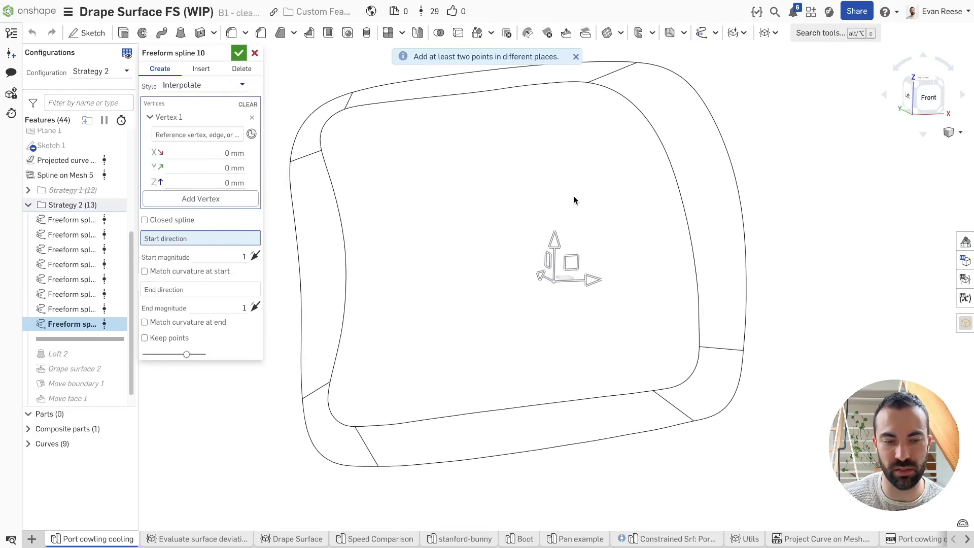
pyautogui.click(200, 134)
pyautogui.click(652, 145)
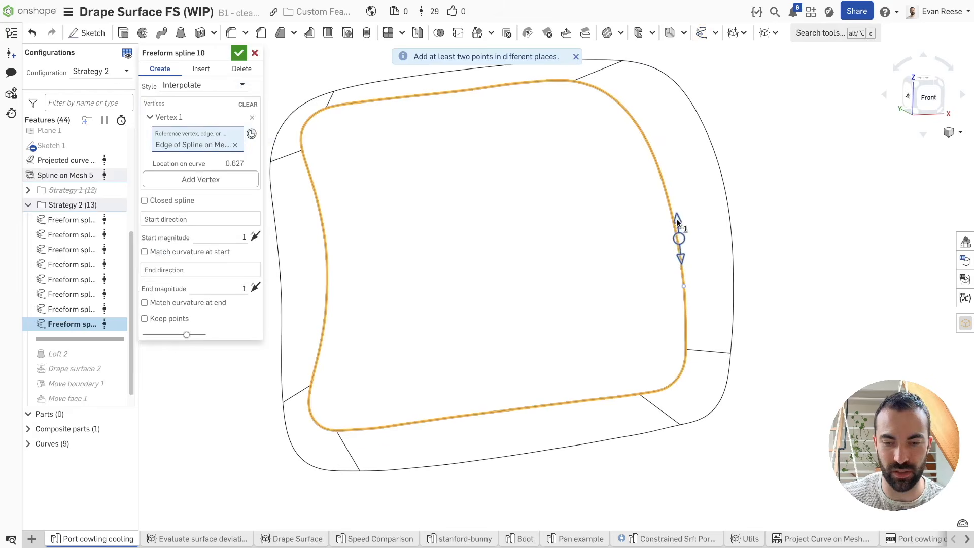
pyautogui.moveTo(653, 138); pyautogui.dragTo(653, 137)
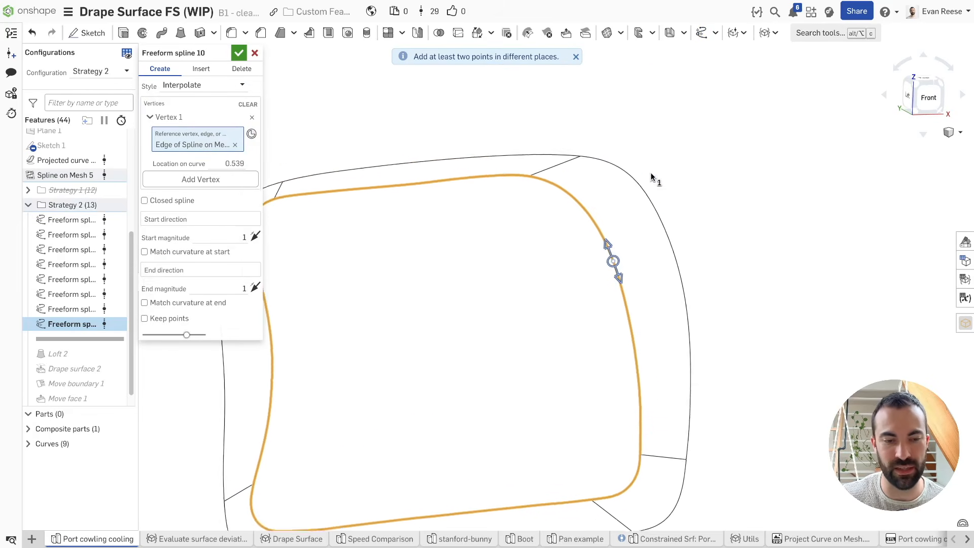
# Step: Add a second vertex to the freeform spline and reference it to the outer projected curve at location 0.104
pyautogui.click(204, 179)
pyautogui.click(185, 208)
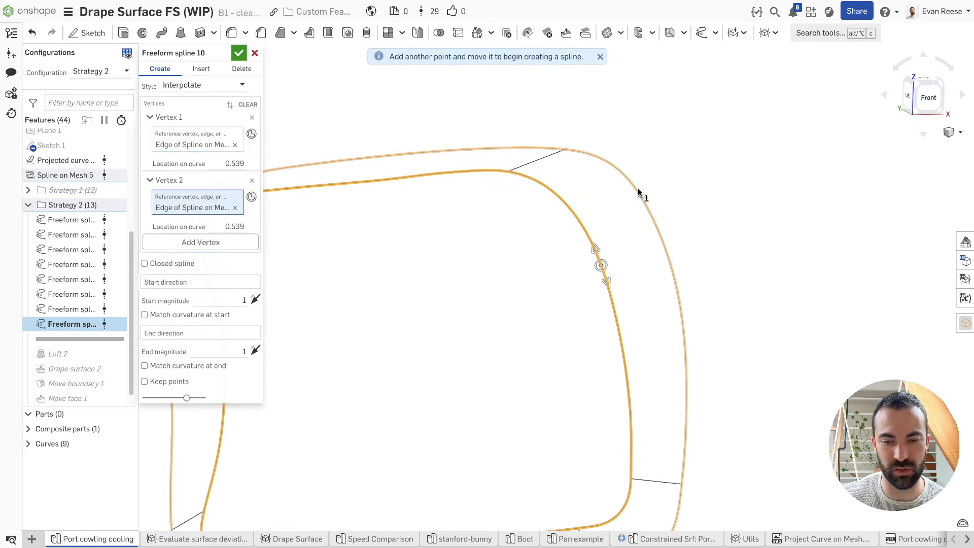
pyautogui.click(638, 193)
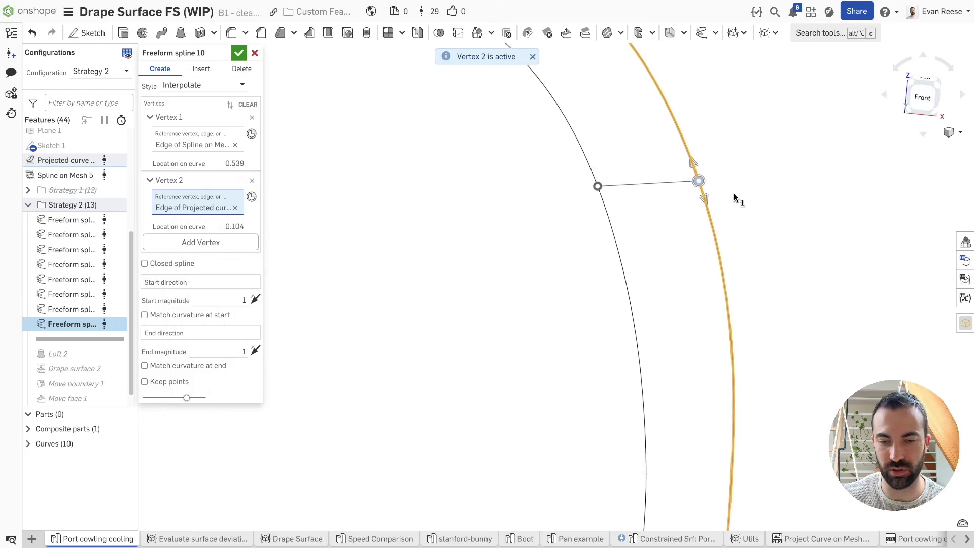
# Step: Insert a vertex at the middle of the freeform spline and make it active for editing
pyautogui.click(201, 69)
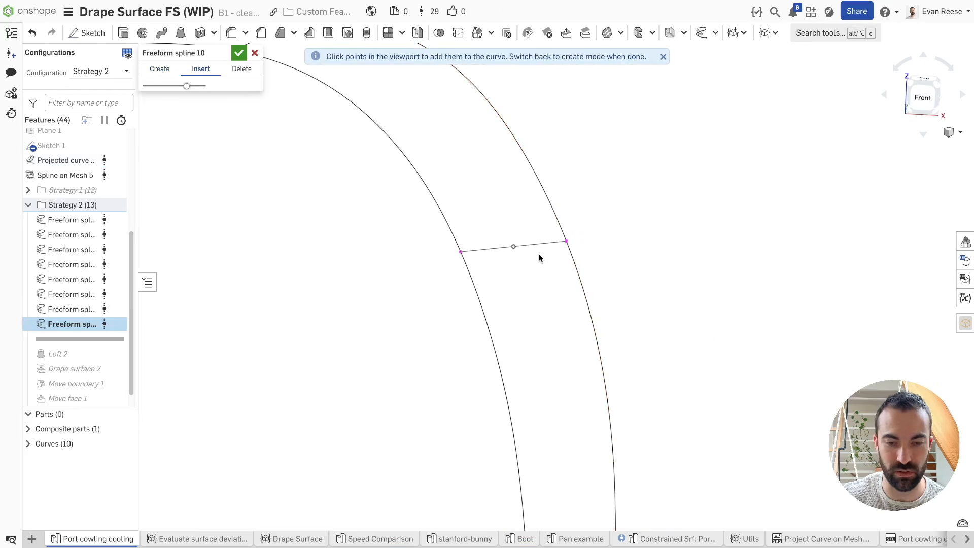
pyautogui.click(512, 246)
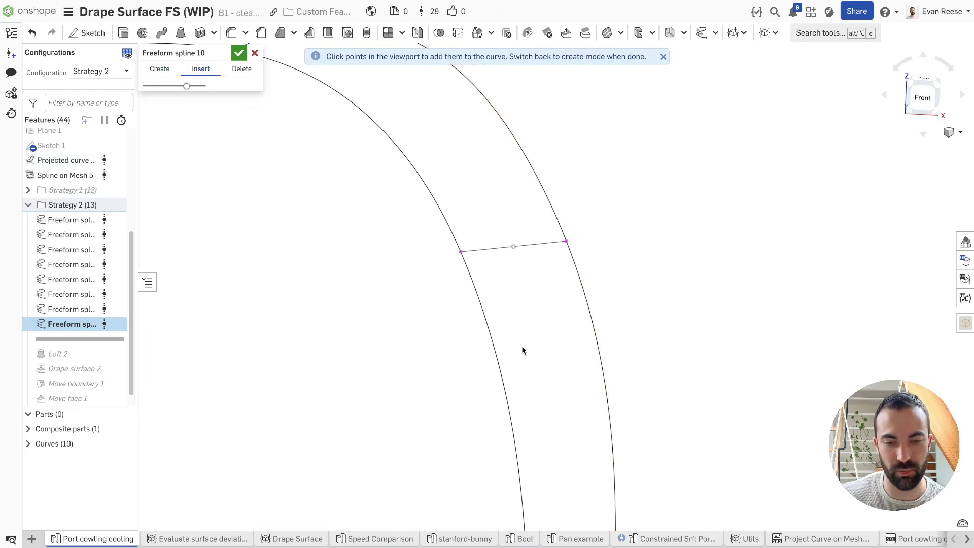
pyautogui.click(159, 69)
pyautogui.moveTo(518, 207); pyautogui.dragTo(525, 244, button='right')
pyautogui.click(501, 204)
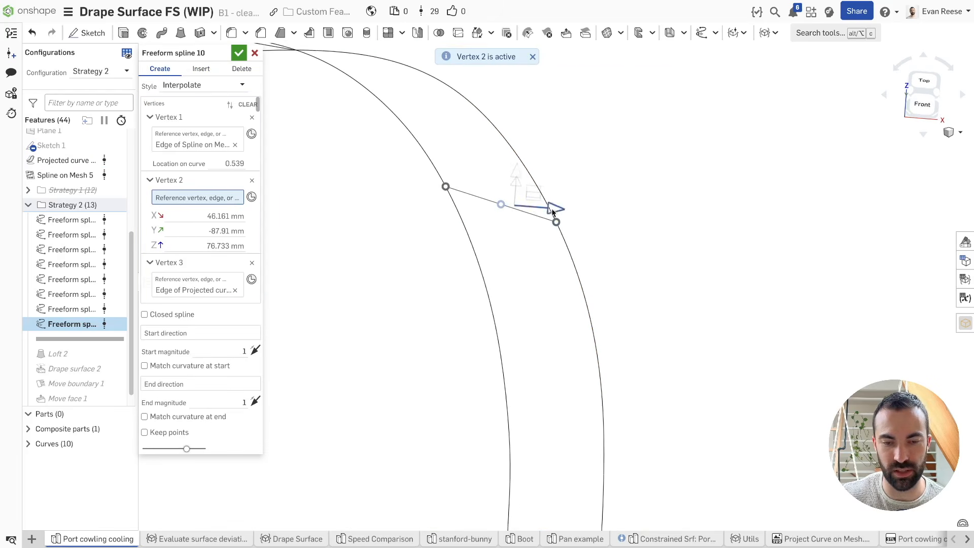
# Step: Move the spline's middle vertex to X 48.961 mm and Y -81.11 mm, bowing the curve, and accept the feature
pyautogui.moveTo(561, 210); pyautogui.dragTo(565, 211)
pyautogui.moveTo(638, 205); pyautogui.dragTo(588, 197, button='right')
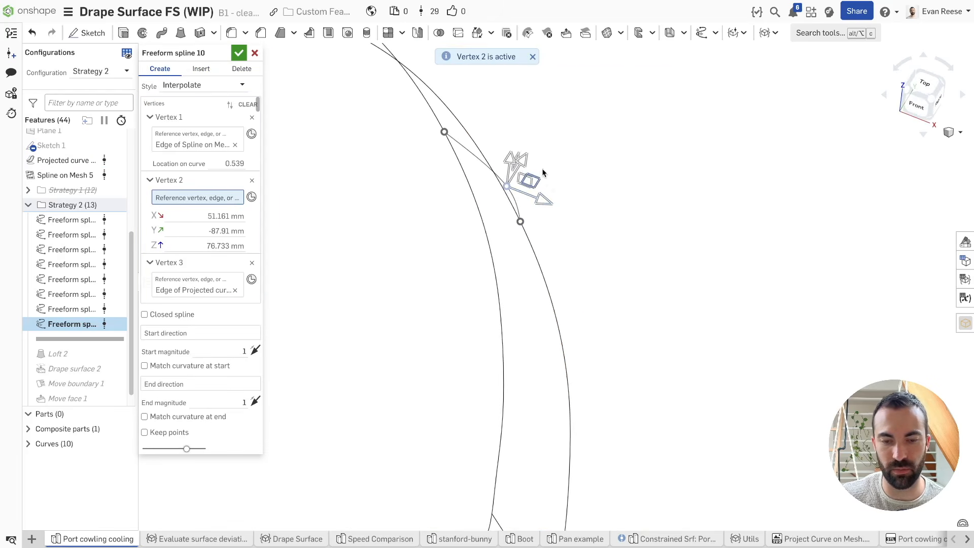
pyautogui.moveTo(546, 152); pyautogui.dragTo(546, 155)
pyautogui.moveTo(546, 155); pyautogui.dragTo(454, 207, button='right')
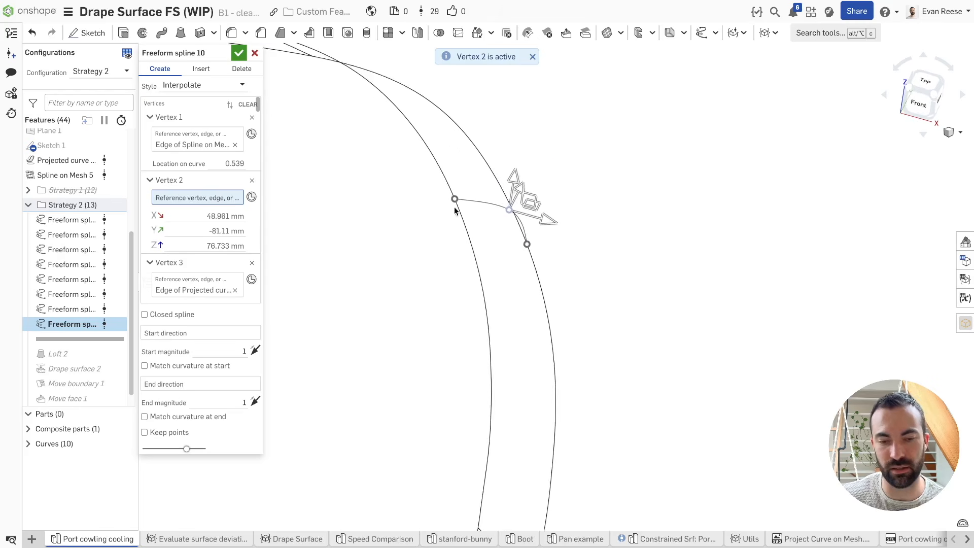
pyautogui.click(244, 55)
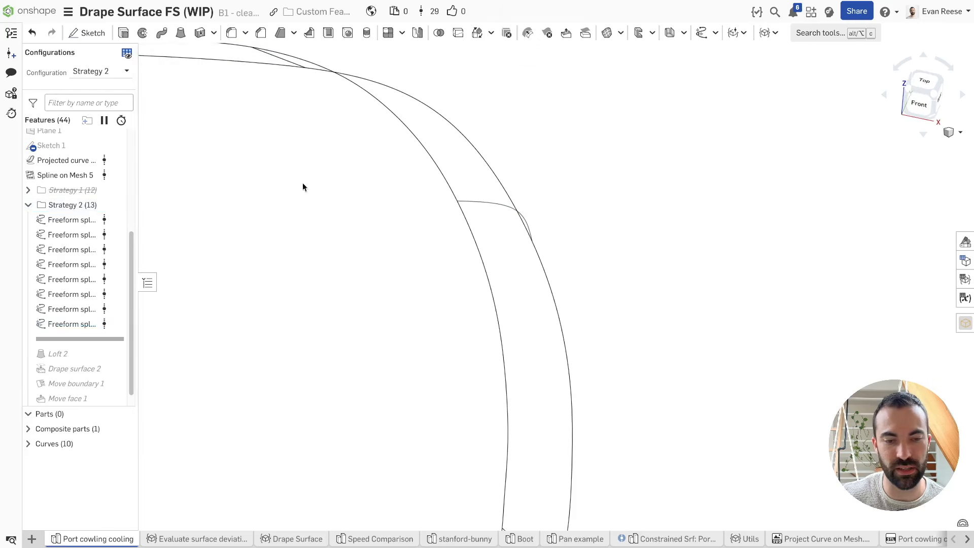
# Step: Remove the newly added freeform spline, leaving only the original seven cross curves
pyautogui.moveTo(361, 223); pyautogui.dragTo(382, 232, button='right')
pyautogui.scroll(-5, 383, 232)
pyautogui.click(713, 58)
pyautogui.scroll(-1, 731, 142)
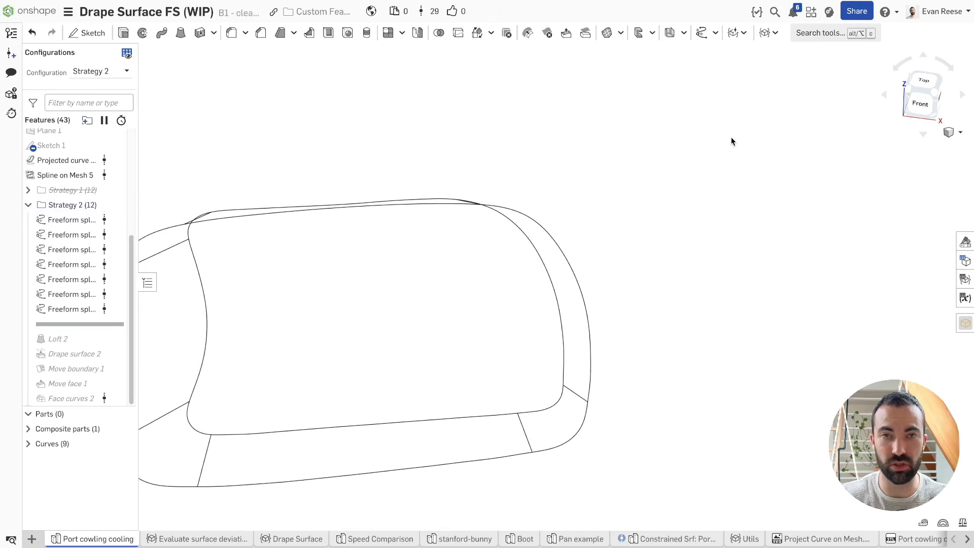
pyautogui.scroll(1, 761, 133)
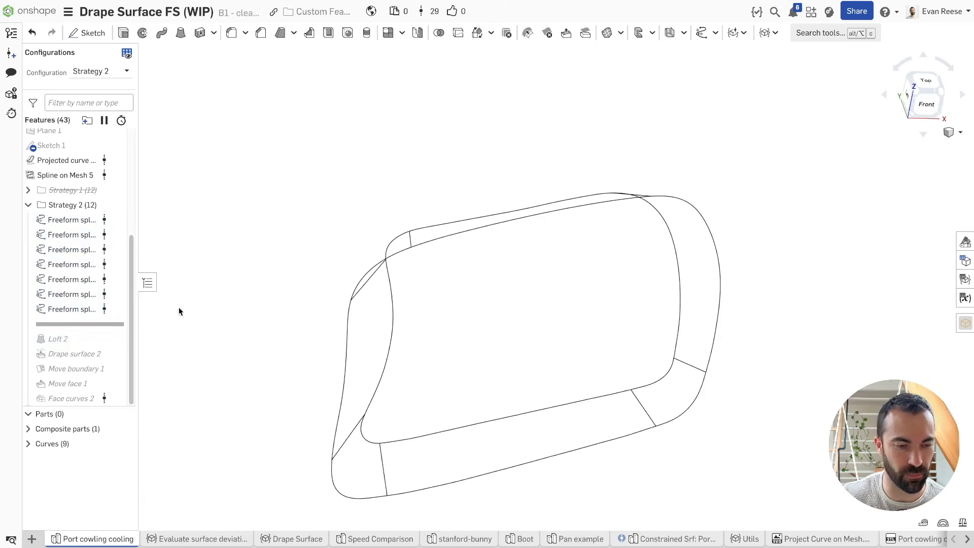
# Step: Roll the feature history forward to include Loft 2
pyautogui.rightClick(65, 339)
pyautogui.click(115, 423)
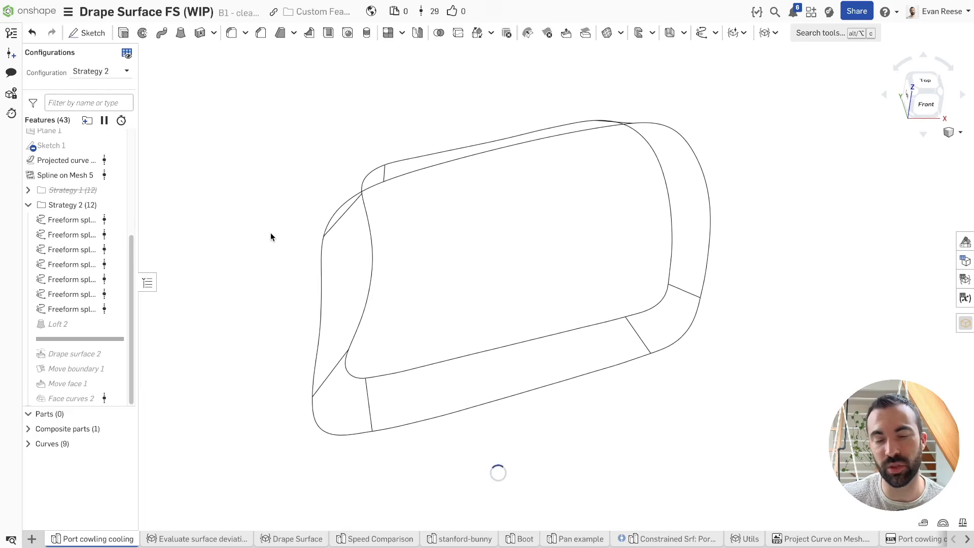
# Step: Run a curve/surface analysis on the Loft 2 face with the comb size at minimum, examine its surface flow, and close the analysis
pyautogui.click(350, 269)
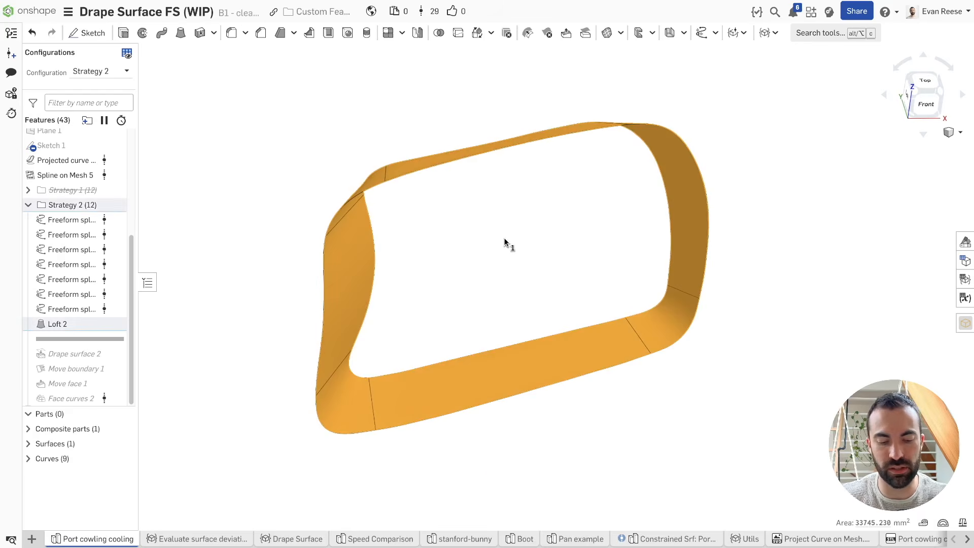
pyautogui.hotkey('shift', 'c')
pyautogui.moveTo(504, 238); pyautogui.dragTo(515, 315, button='right')
pyautogui.click(507, 180)
pyautogui.scroll(2, 515, 314)
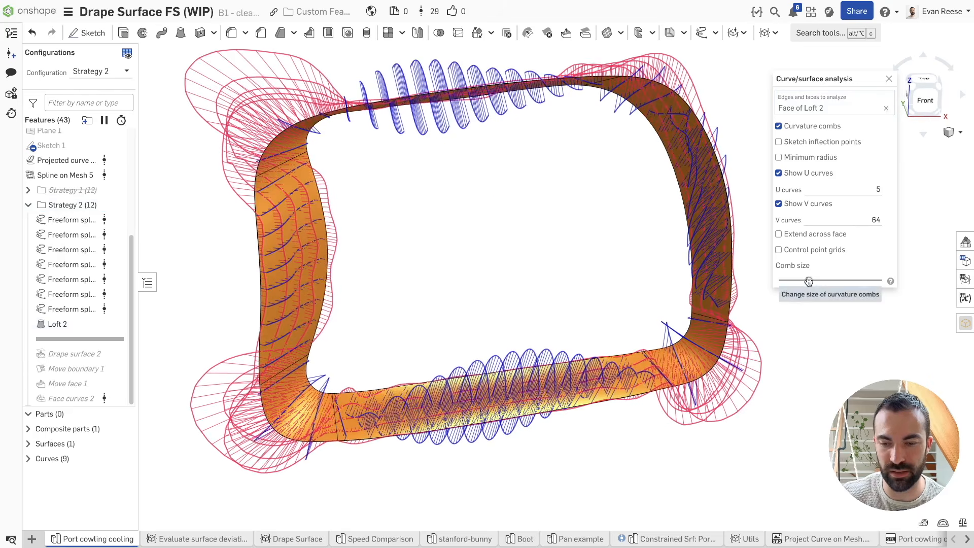
pyautogui.moveTo(809, 281); pyautogui.dragTo(730, 279)
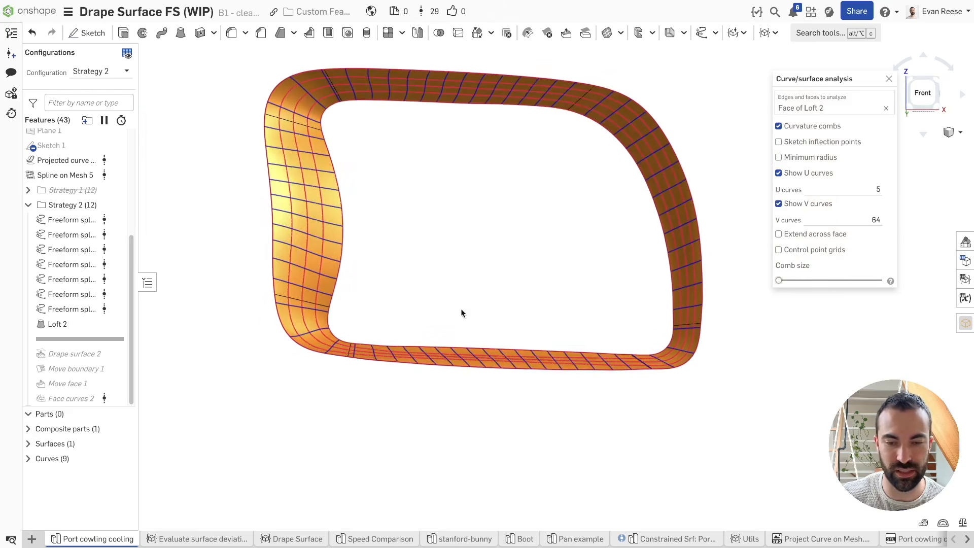
pyautogui.click(889, 79)
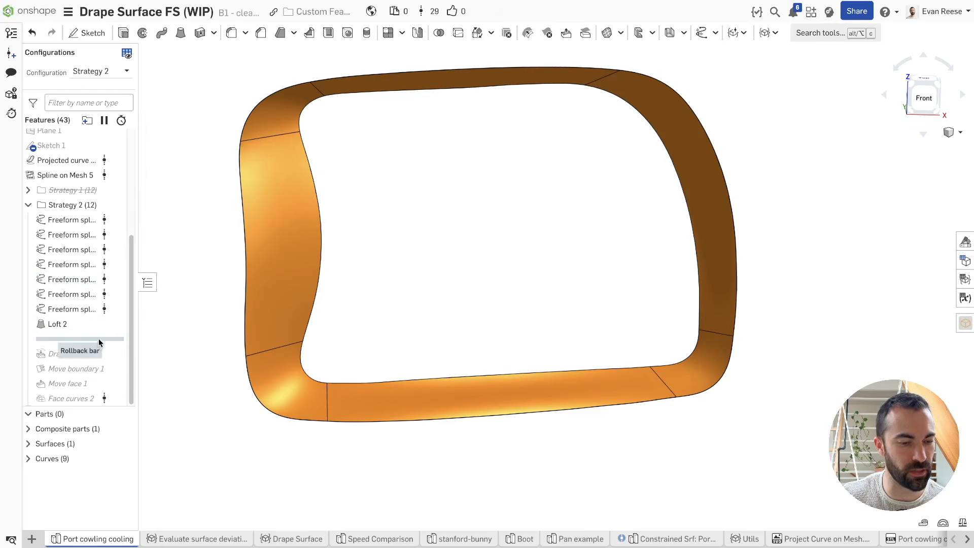
# Step: Roll the history forward to include Drape surface 2, review its tool, target and projection settings, and close the feature
pyautogui.moveTo(83, 339); pyautogui.dragTo(83, 354)
pyautogui.doubleClick(84, 339)
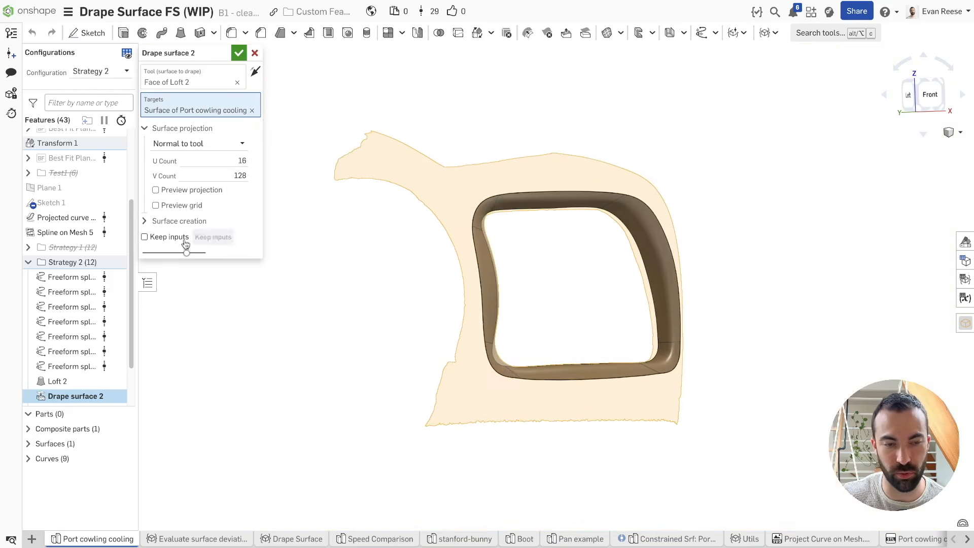
pyautogui.click(255, 53)
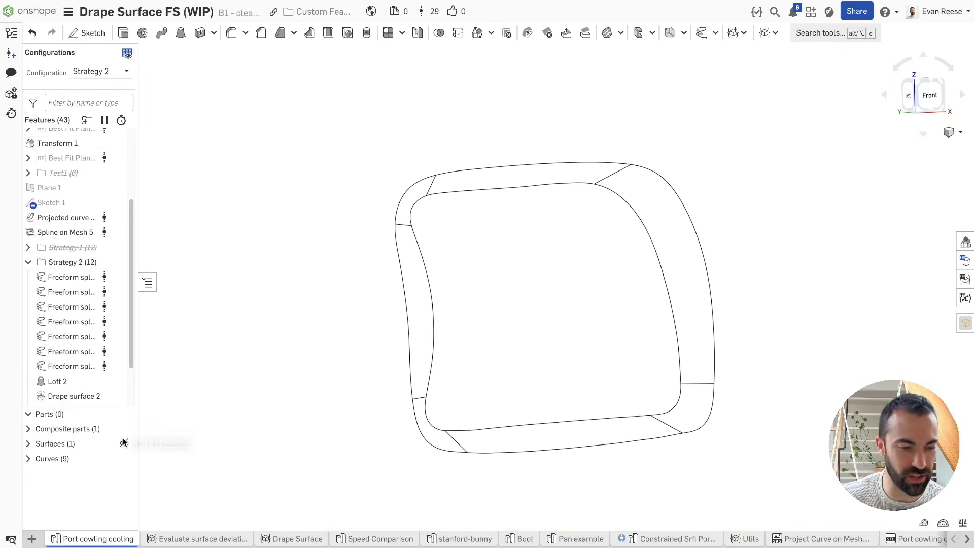
# Step: Show the hidden draped surface, highlight it to inspect its shape, and clear the selection
pyautogui.click(122, 445)
pyautogui.click(391, 318)
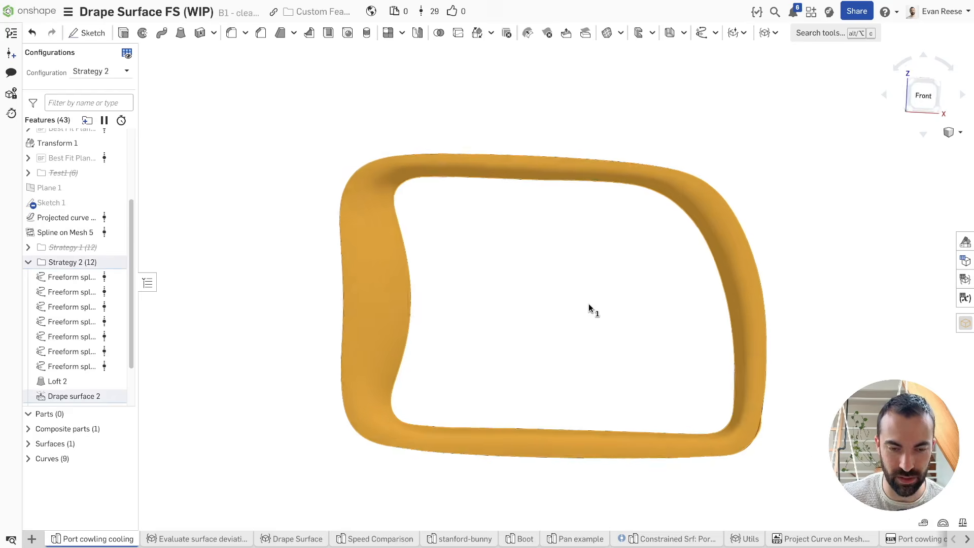
pyautogui.click(284, 327)
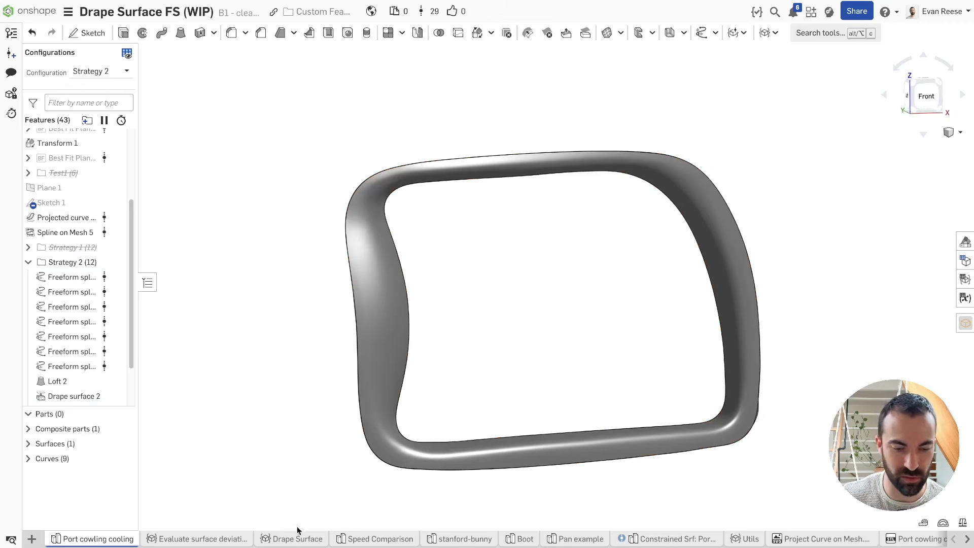
# Step: Switch to the stanford-bunny Part Studio, show its surfaces, and hide the full bunny mesh to isolate the ear
pyautogui.click(466, 539)
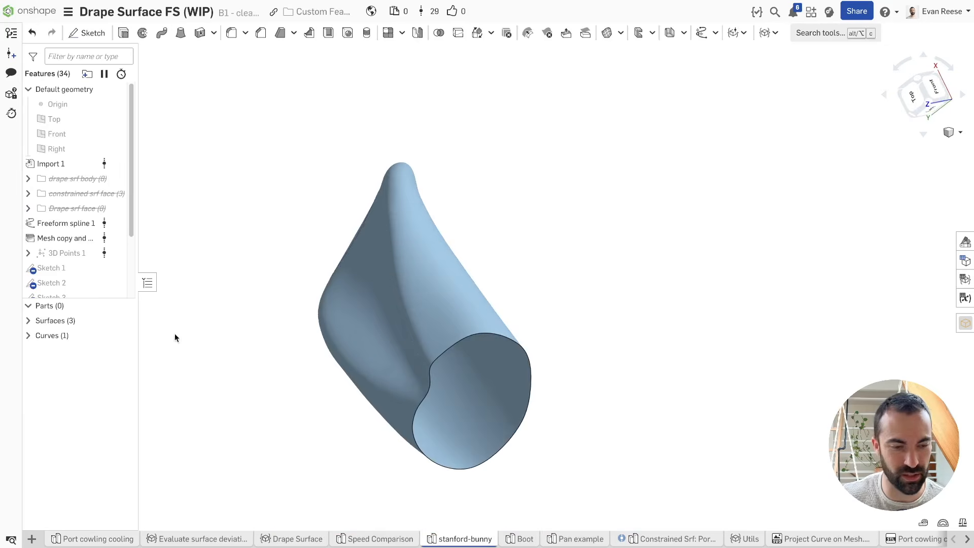
pyautogui.click(124, 320)
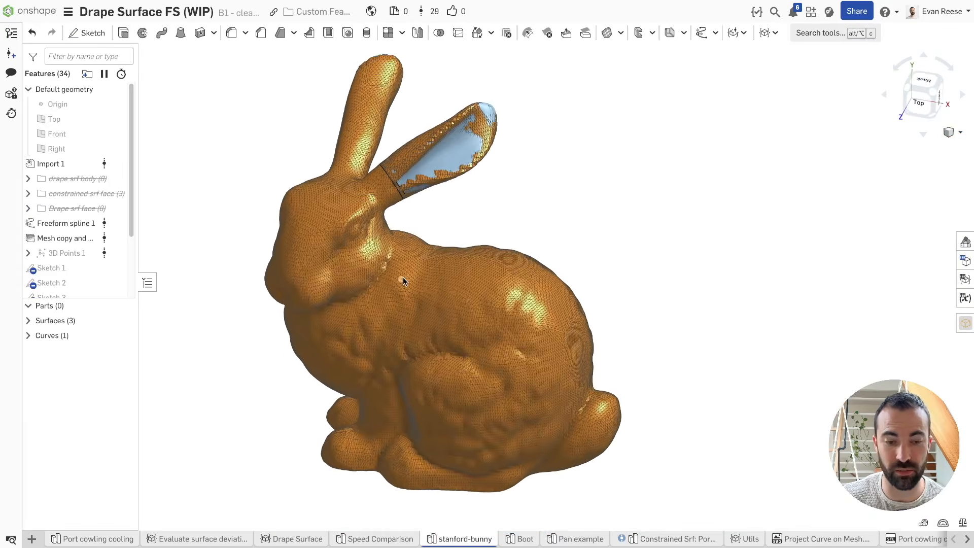
pyautogui.press('y')
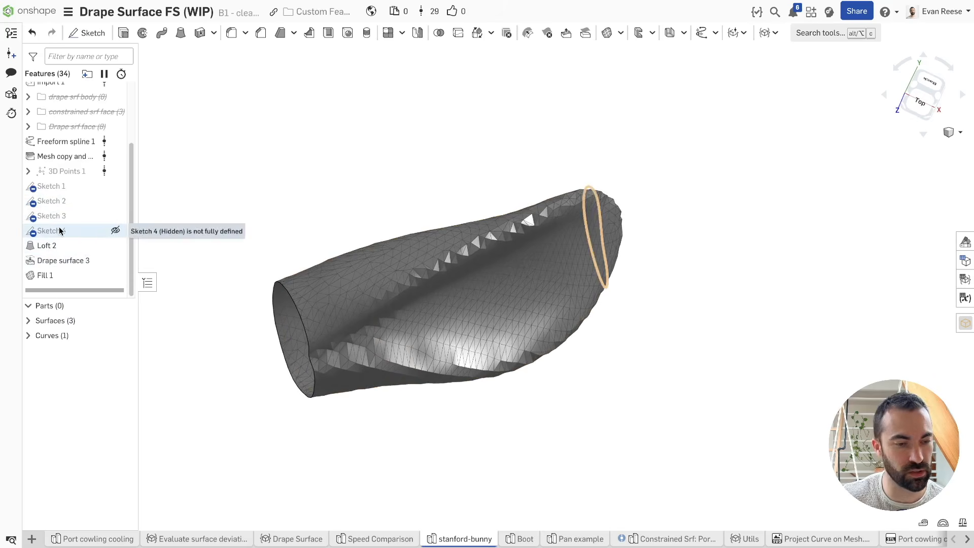
# Step: Expand 3D Points 1, roll the history back to just before Freeform spline 1, and show the bunny mesh
pyautogui.click(28, 172)
pyautogui.rightClick(77, 143)
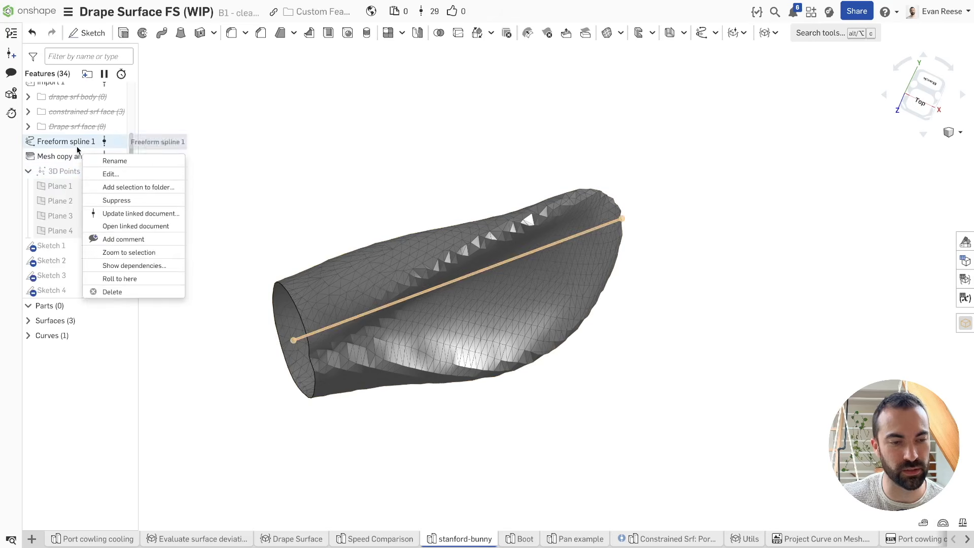
pyautogui.rightClick(58, 127)
pyautogui.rightClick(43, 142)
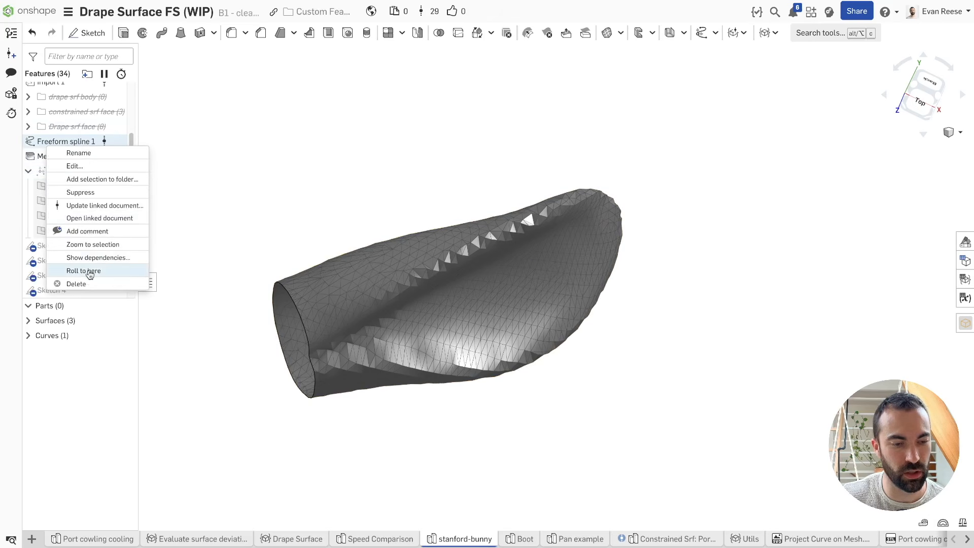
pyautogui.click(84, 271)
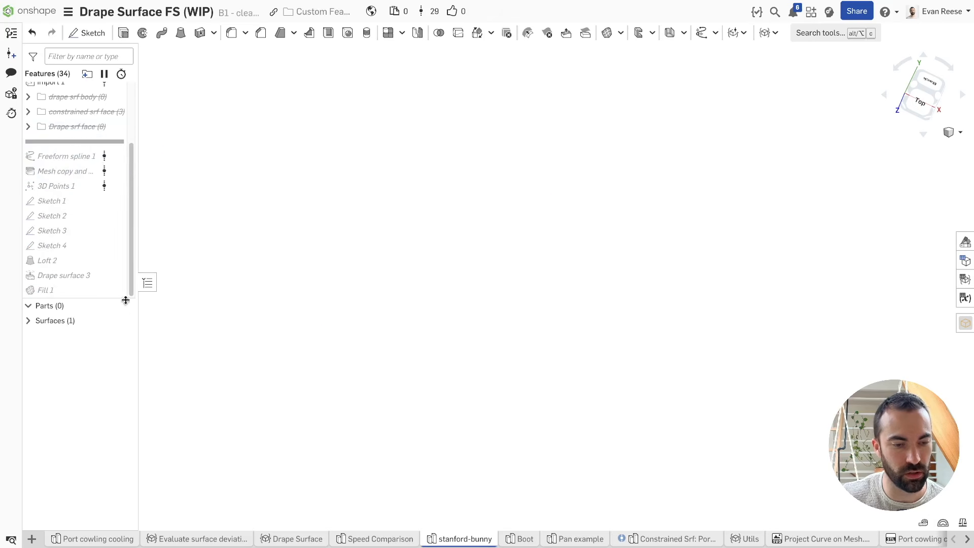
pyautogui.click(123, 321)
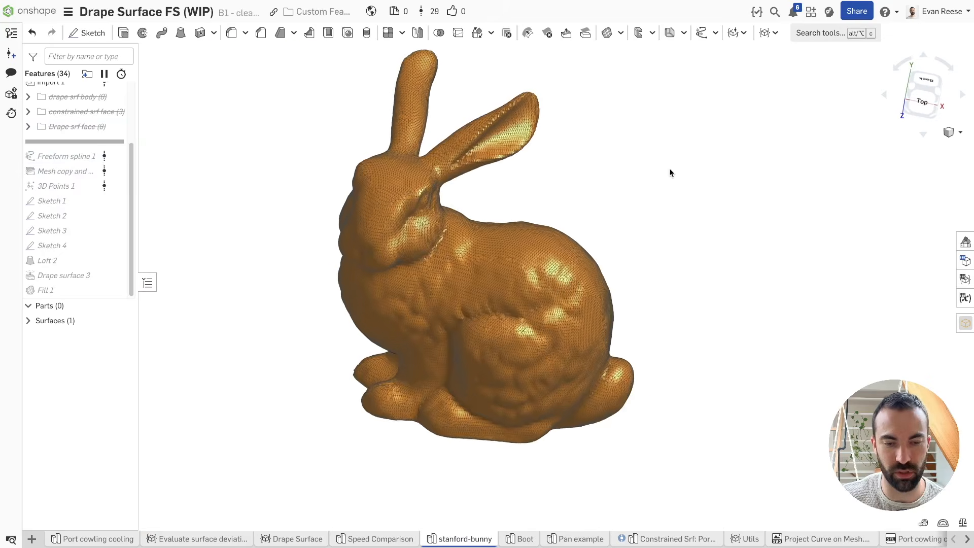
# Step: Roll the history forward past Freeform spline 1, highlight the spline along the bunny's ear, and clear the selection
pyautogui.moveTo(48, 140); pyautogui.dragTo(92, 155)
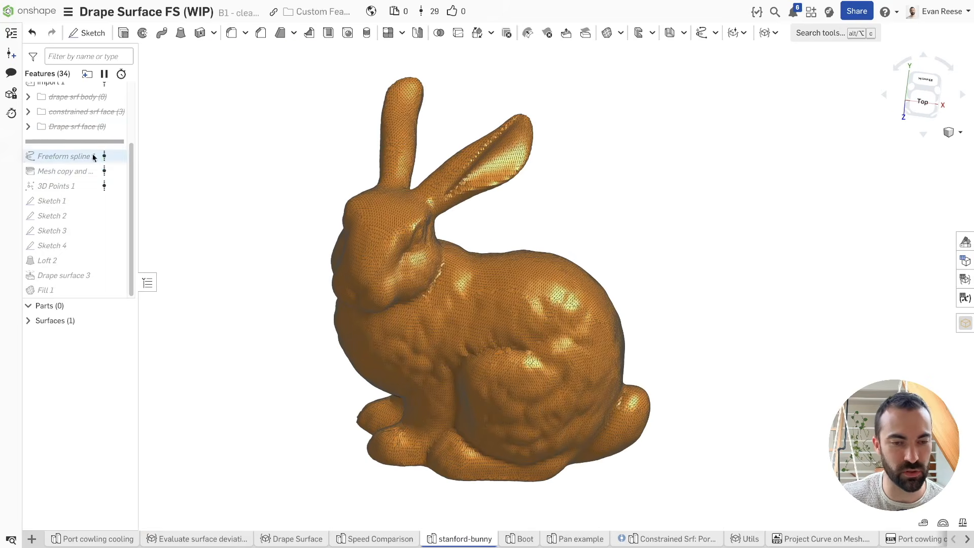
pyautogui.click(71, 143)
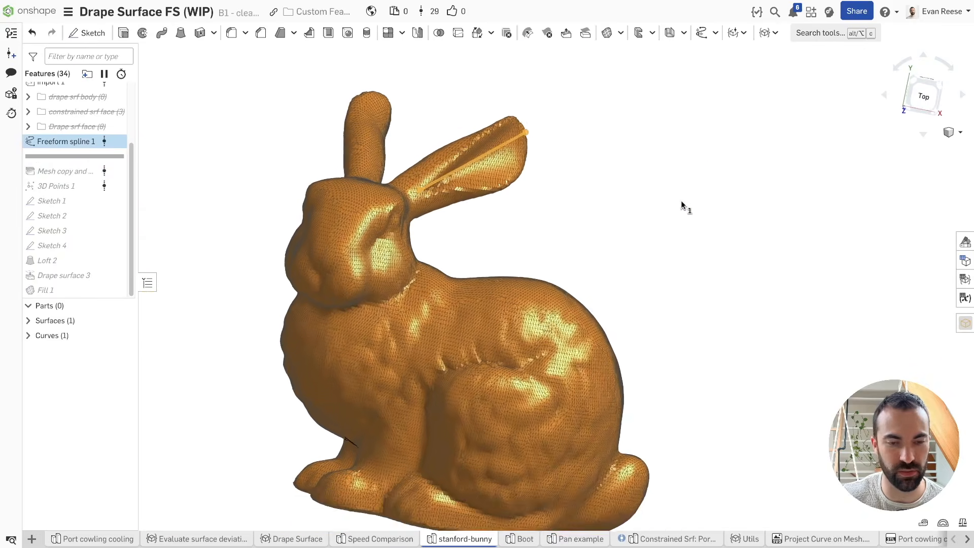
pyautogui.click(681, 201)
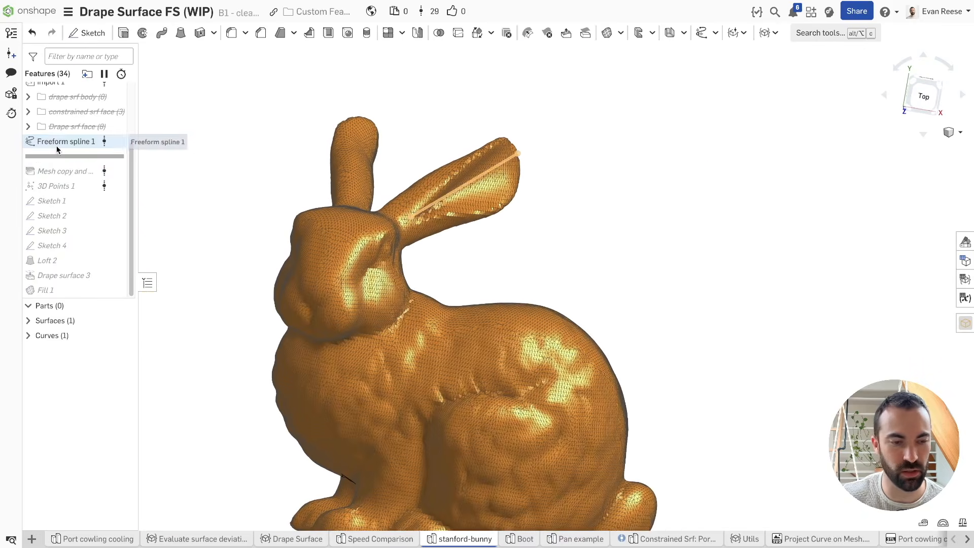
# Step: Roll the history forward past Mesh copy and split 1, review its split settings at the ear's base, and accept the feature
pyautogui.moveTo(53, 157); pyautogui.dragTo(63, 175)
pyautogui.doubleClick(53, 159)
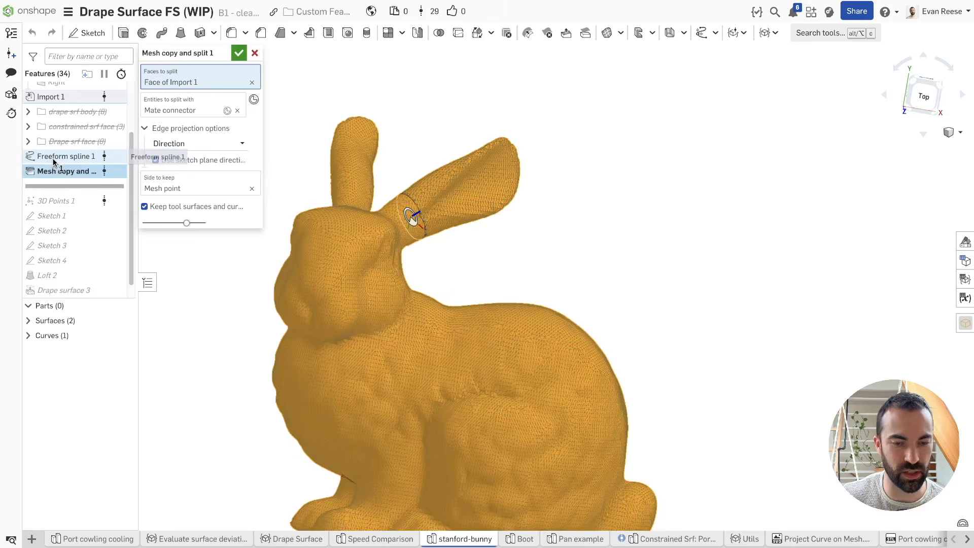
pyautogui.click(239, 53)
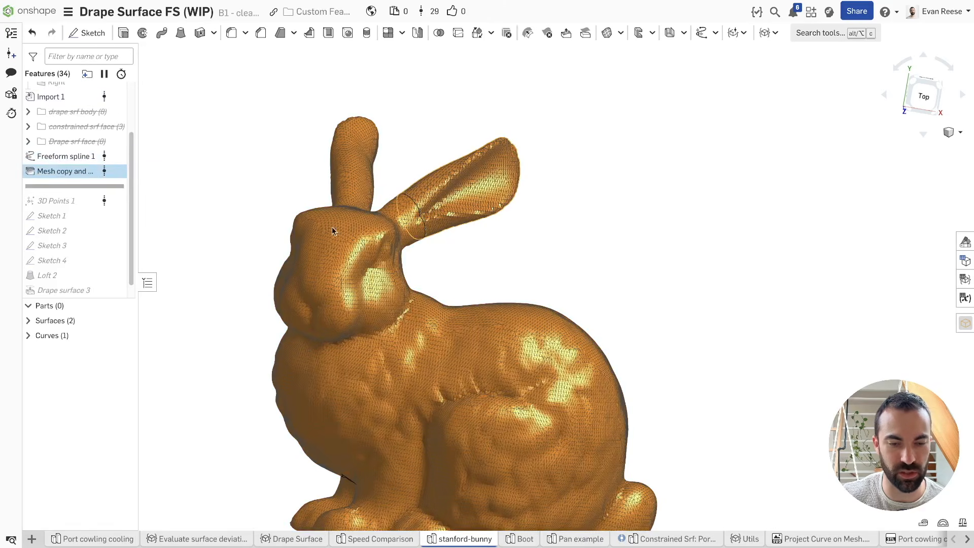
# Step: Hide the full bunny mesh and inspect the isolated ear mesh
pyautogui.press('y')
pyautogui.moveTo(420, 222); pyautogui.dragTo(429, 217, button='right')
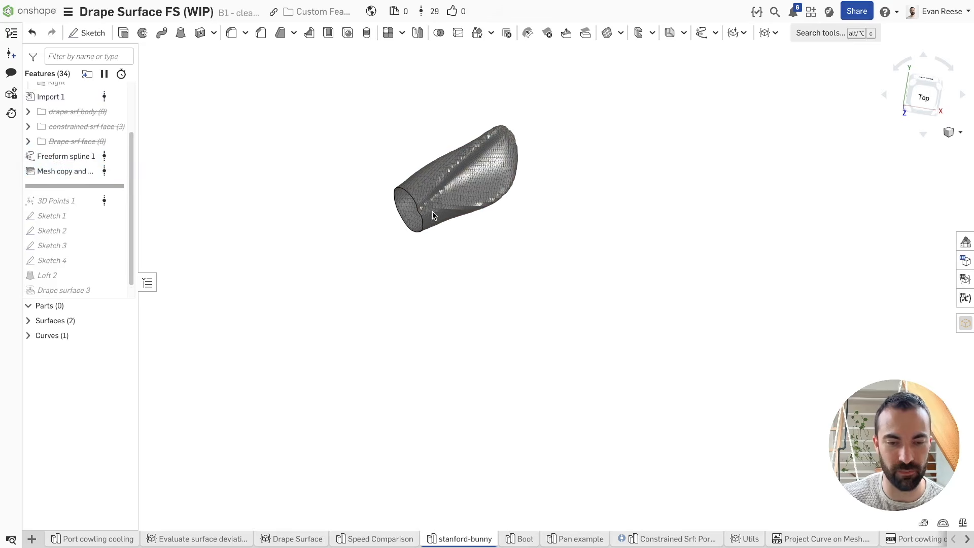
pyautogui.scroll(4, 523, 127)
pyautogui.moveTo(367, 117); pyautogui.dragTo(528, 306)
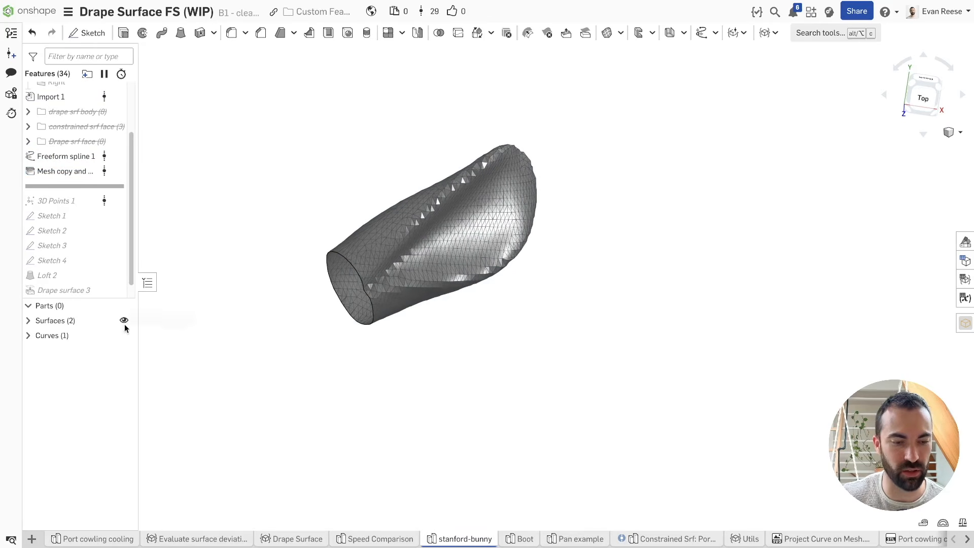
pyautogui.moveTo(296, 211); pyautogui.dragTo(326, 173, button='right')
pyautogui.scroll(4, 326, 174)
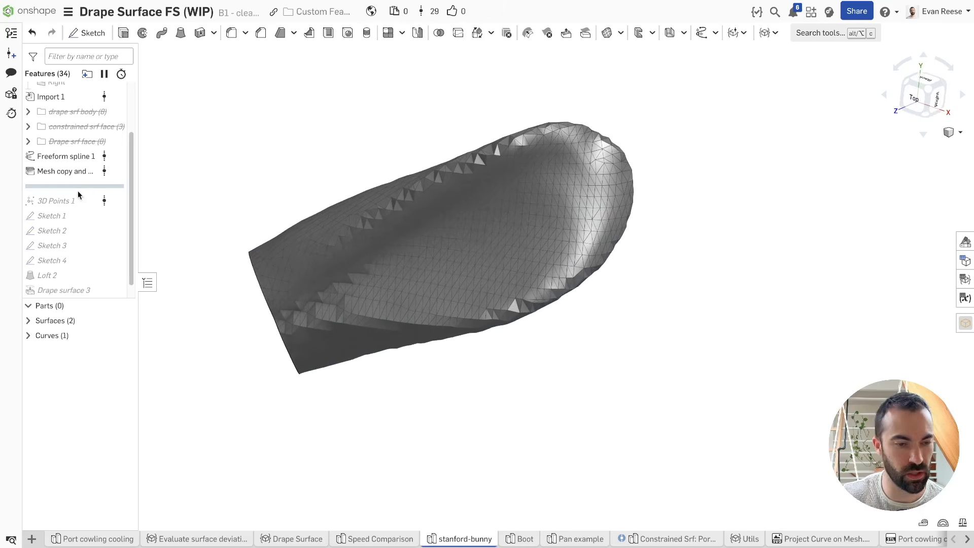
# Step: Roll the history forward past 3D Points 1, open the feature for editing, and show the curves
pyautogui.moveTo(56, 210); pyautogui.dragTo(57, 209)
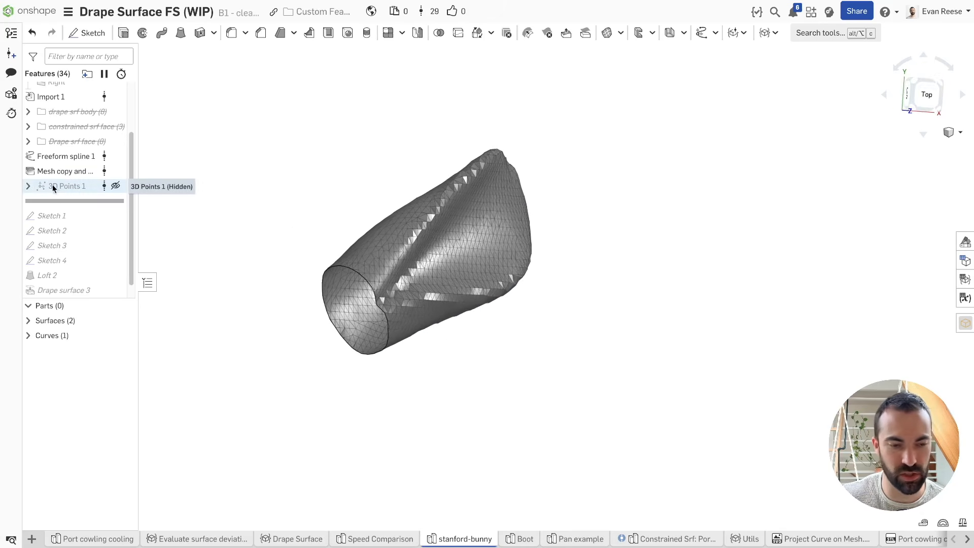
pyautogui.scroll(-1, 72, 198)
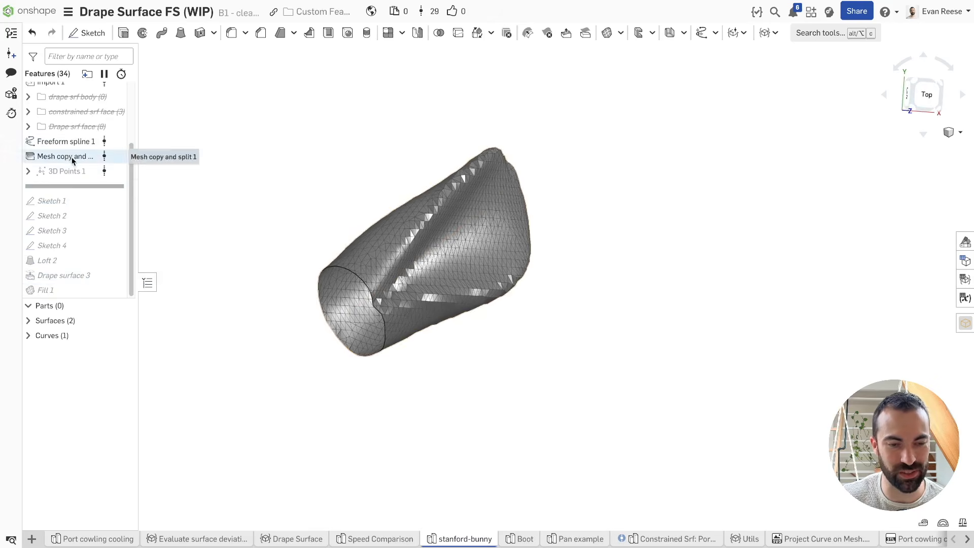
pyautogui.scroll(2, 303, 218)
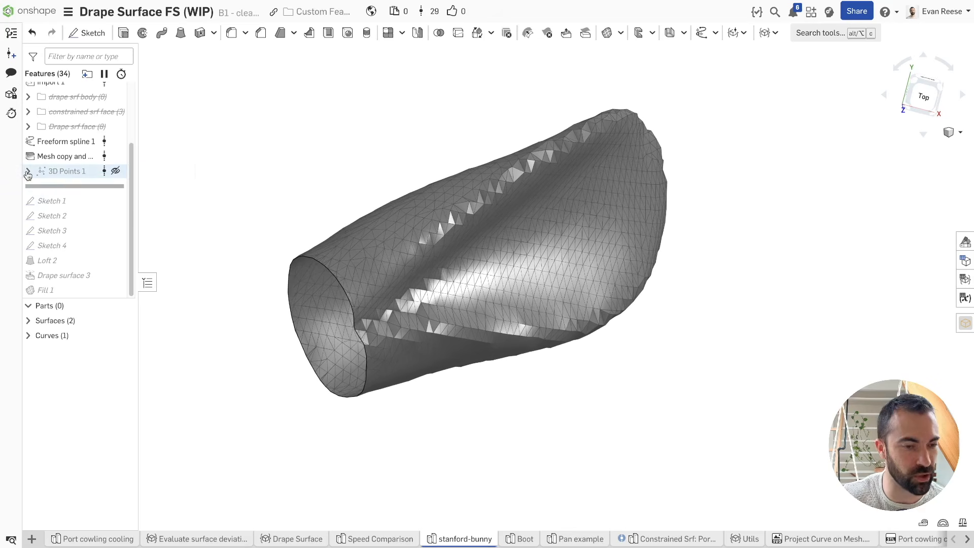
pyautogui.doubleClick(65, 171)
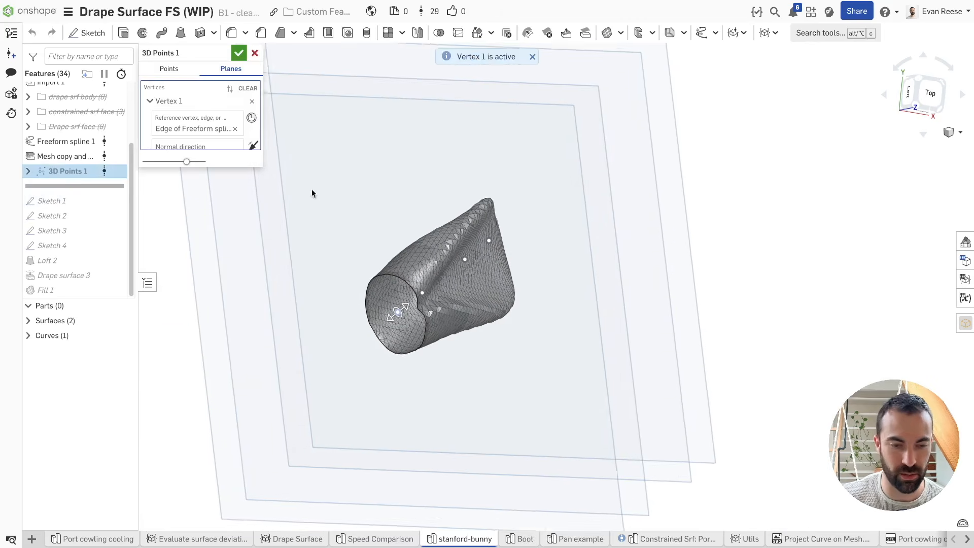
pyautogui.click(124, 336)
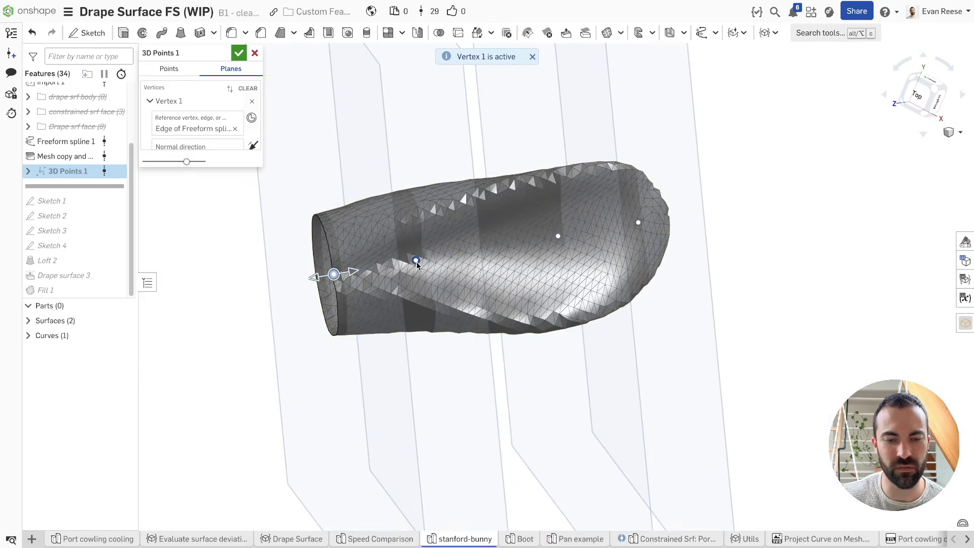
# Step: Activate the second plane's point on the spline, test moving it along the curve, and accept 3D Points 1
pyautogui.click(415, 262)
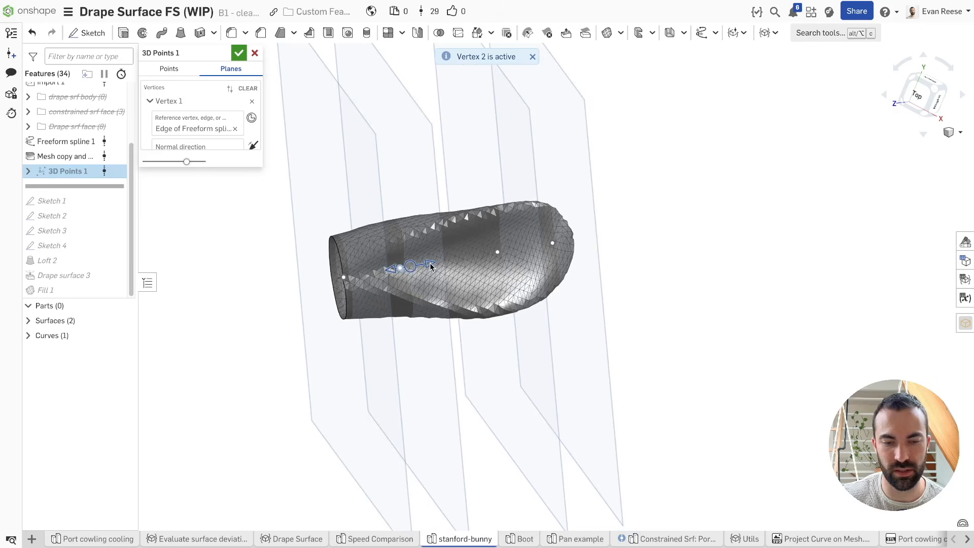
pyautogui.moveTo(435, 260); pyautogui.dragTo(429, 263)
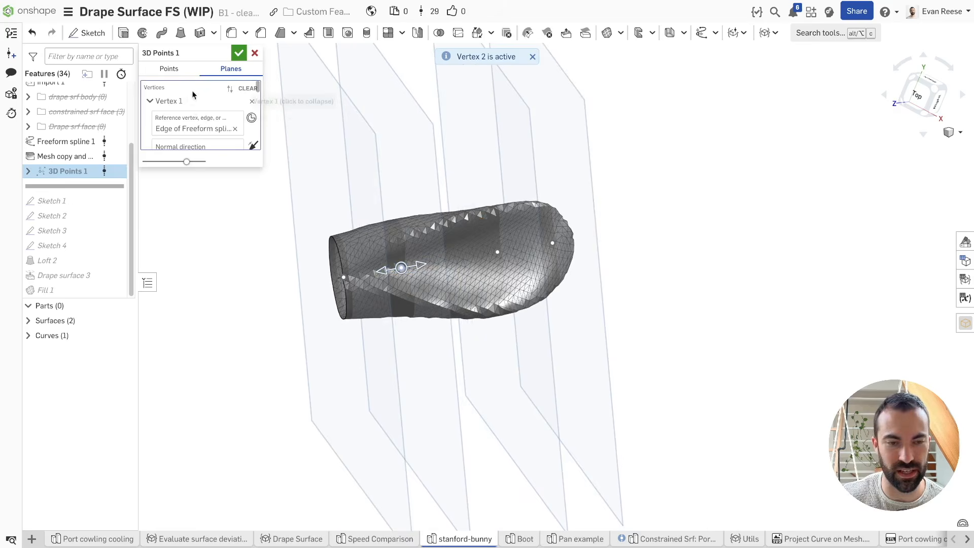
pyautogui.click(238, 53)
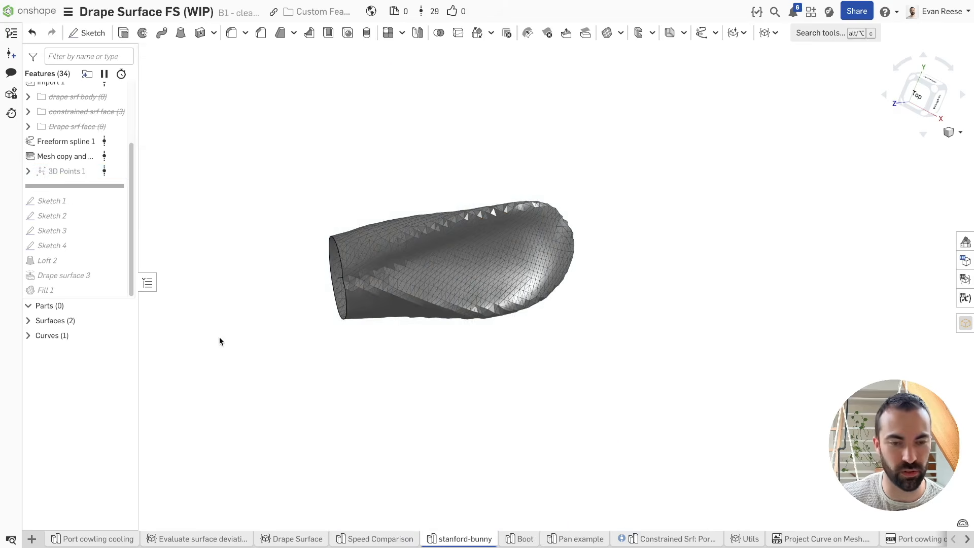
# Step: Roll the history forward past Sketch 4, highlight Sketches 1 to 4 along the ear, and clear the selection
pyautogui.rightClick(50, 247)
pyautogui.click(94, 338)
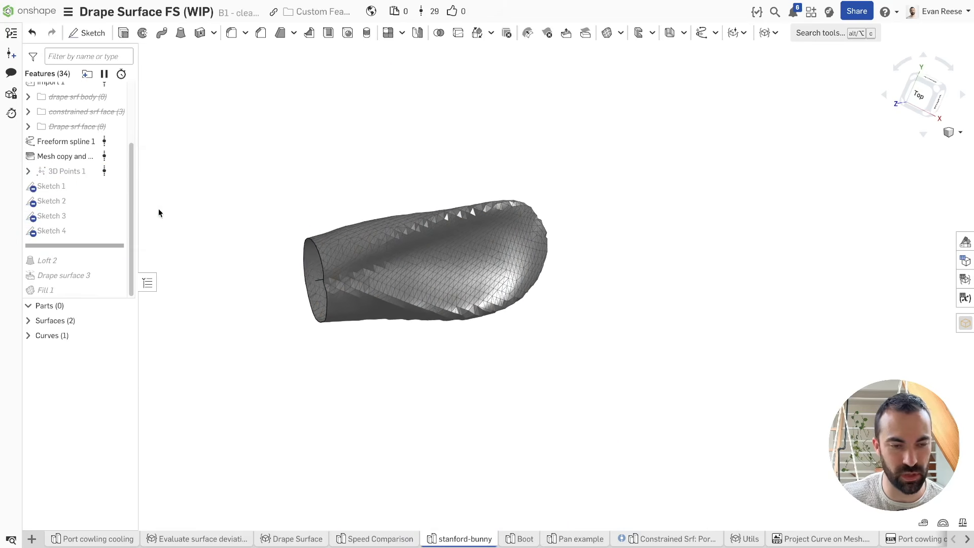
pyautogui.click(108, 190)
pyautogui.keyDown('shift'); pyautogui.click(109, 231); pyautogui.keyUp('shift')
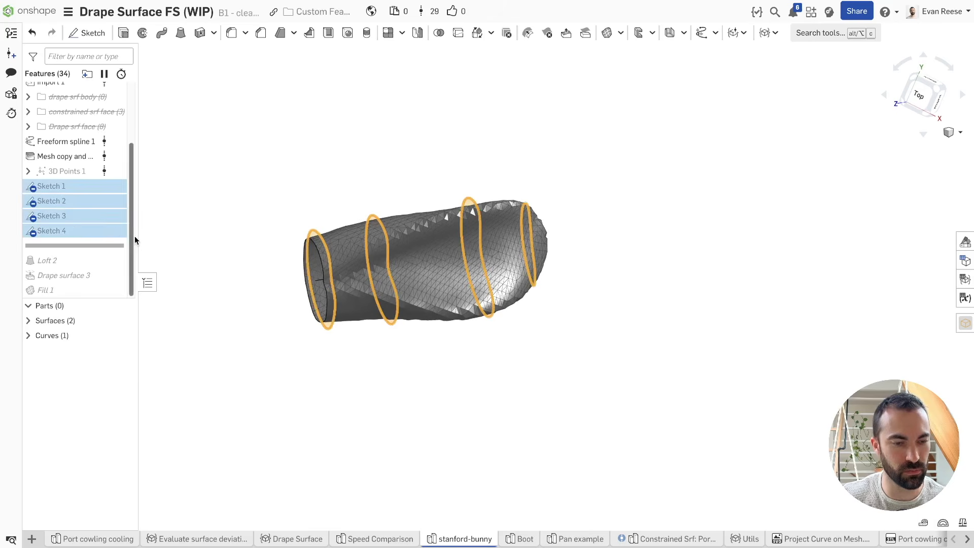
pyautogui.click(266, 172)
# Step: Show Sketches 1 to 4 and examine how their profiles surround the ear mesh
pyautogui.scroll(5, 273, 175)
pyautogui.moveTo(316, 159)
pyautogui.mouseDown(button='right')
pyautogui.moveTo(569, 117)
pyautogui.moveTo(650, 263)
pyautogui.mouseUp(button='right')
pyautogui.scroll(5, 616, 249)
pyautogui.scroll(3, 418, 220)
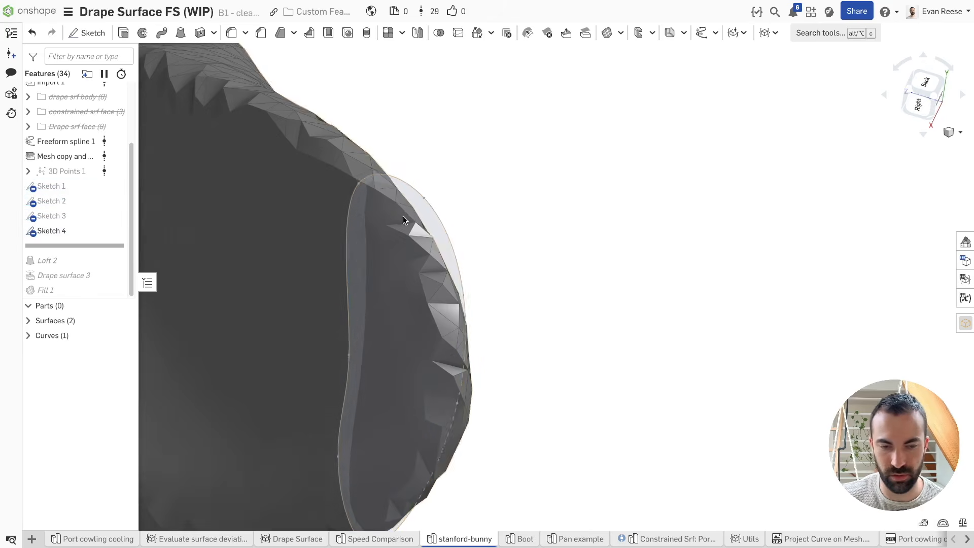
pyautogui.click(115, 187)
pyautogui.scroll(-5, 572, 171)
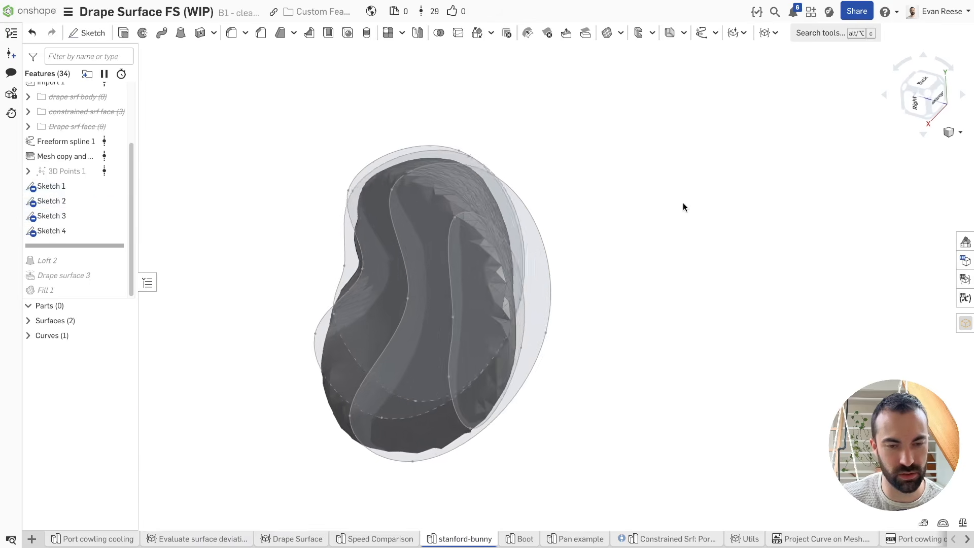
pyautogui.scroll(4, 684, 207)
pyautogui.scroll(-5, 682, 204)
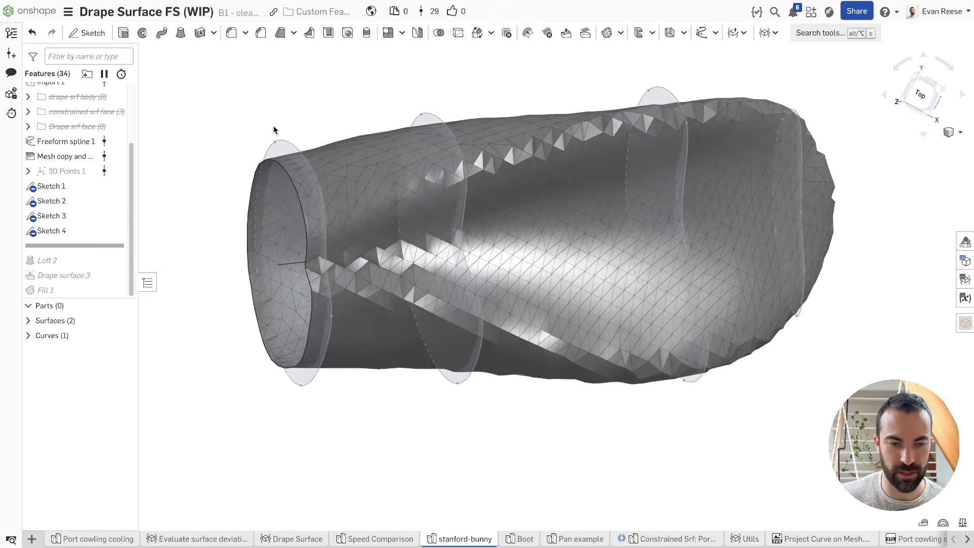
pyautogui.click(287, 136)
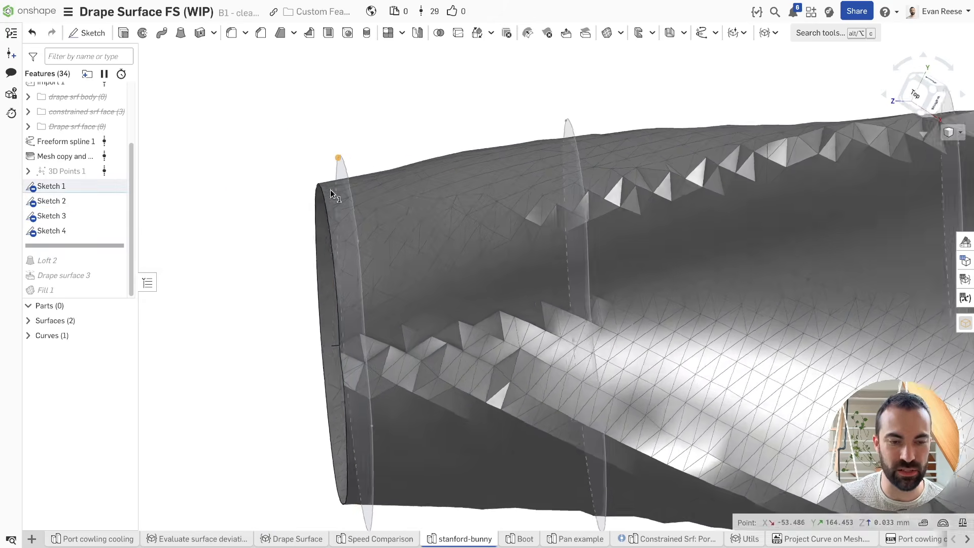
pyautogui.click(298, 146)
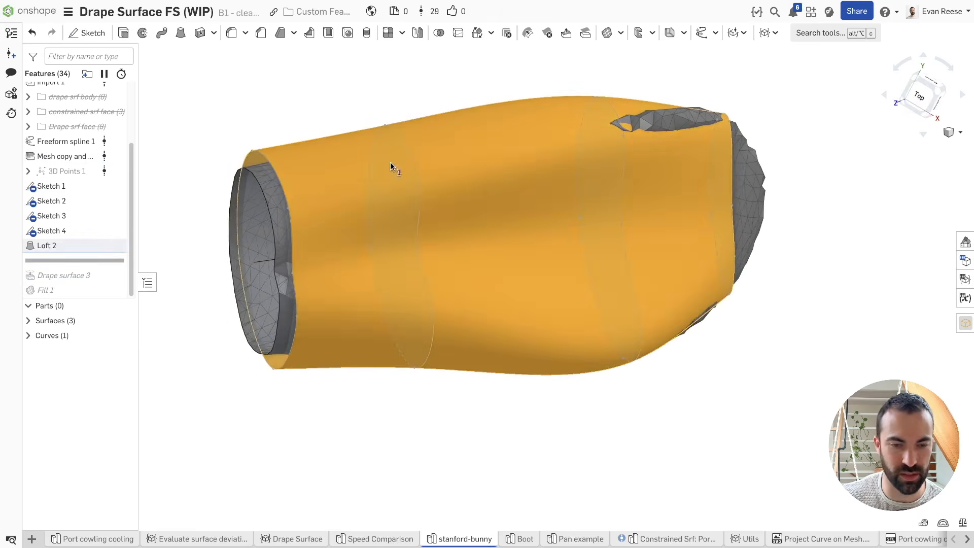
# Step: Roll the history forward past Loft 2 and Drape surface 3, and show only the draped surface with the ear mesh
pyautogui.rightClick(73, 277)
pyautogui.click(111, 371)
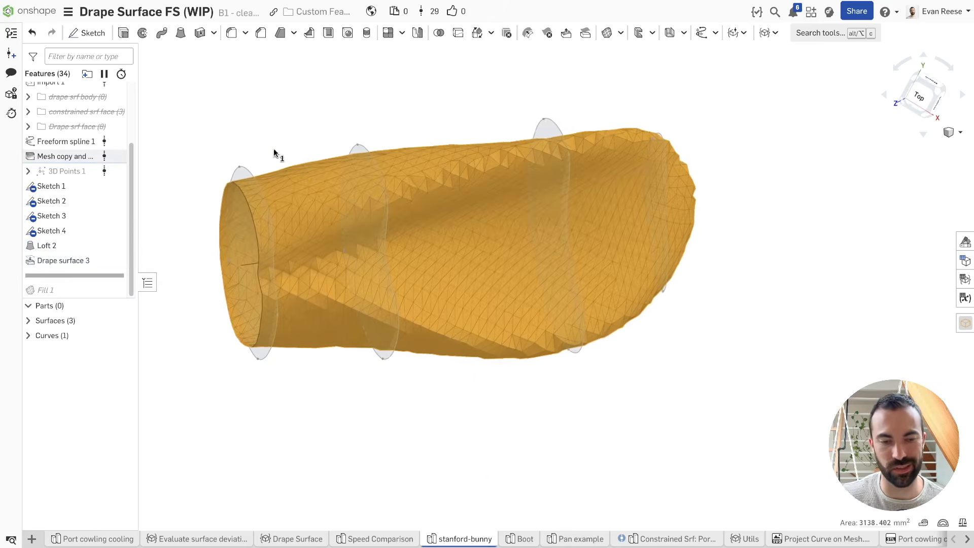
pyautogui.click(123, 322)
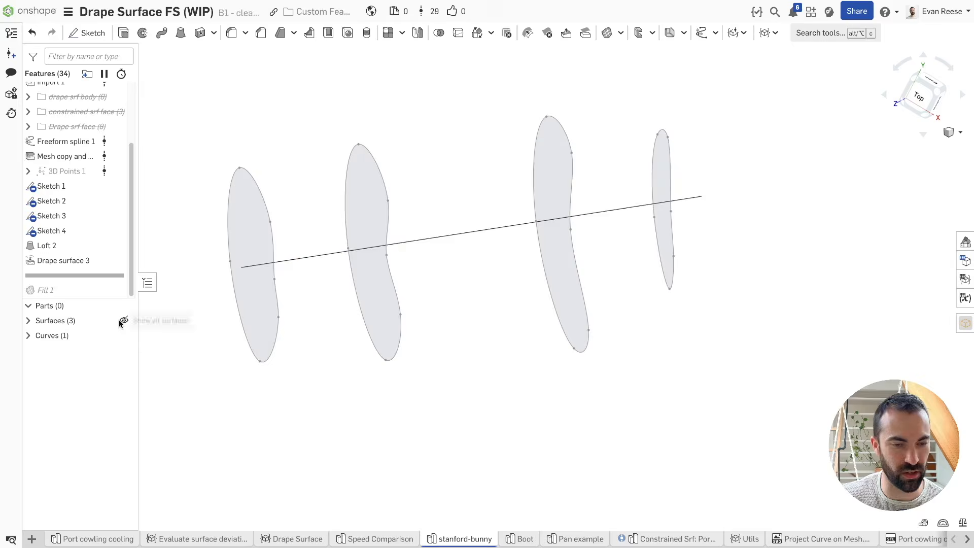
pyautogui.click(123, 322)
pyautogui.press('y')
# Step: Compare the draped surface with the ear mesh by hiding the mesh and restoring it
pyautogui.click(521, 241)
pyautogui.click(644, 195)
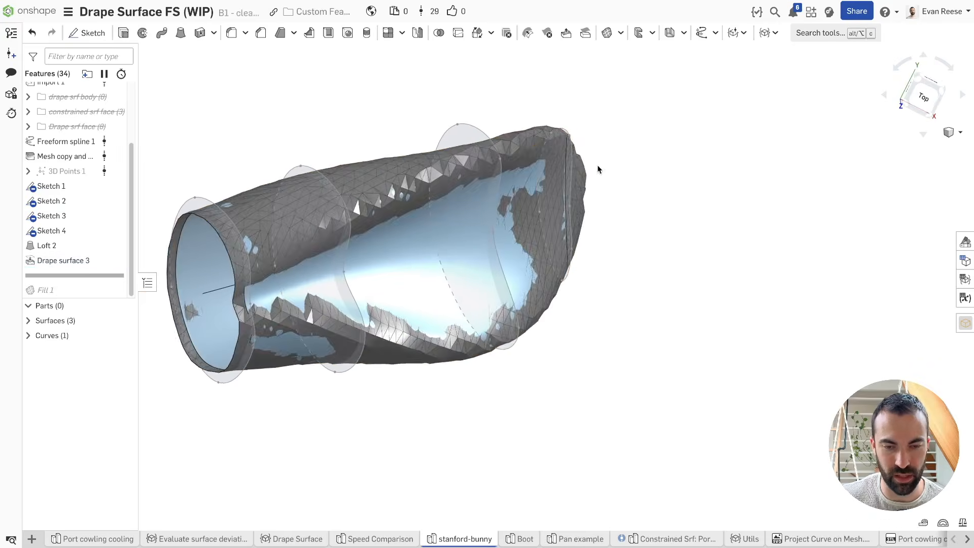
pyautogui.press('y')
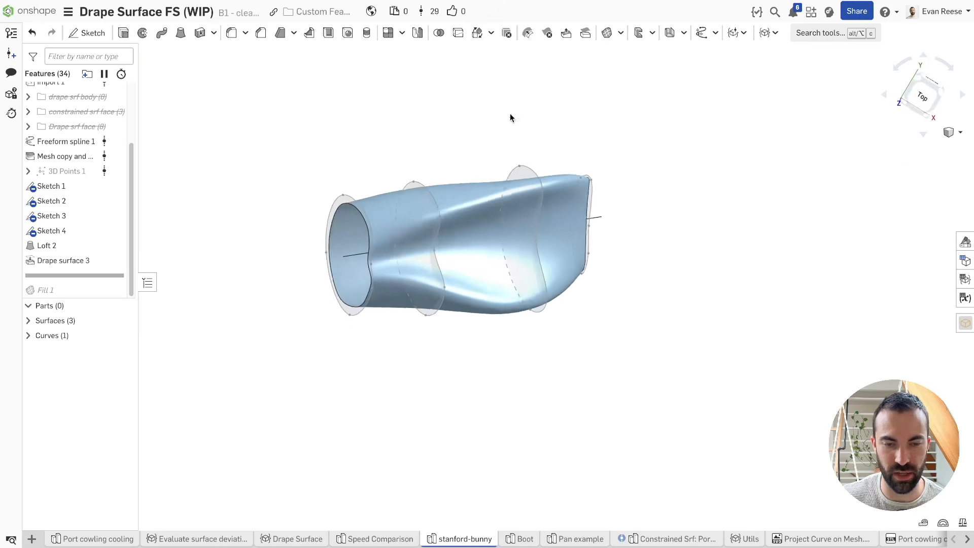
pyautogui.hotkey('ctrl', 'z')
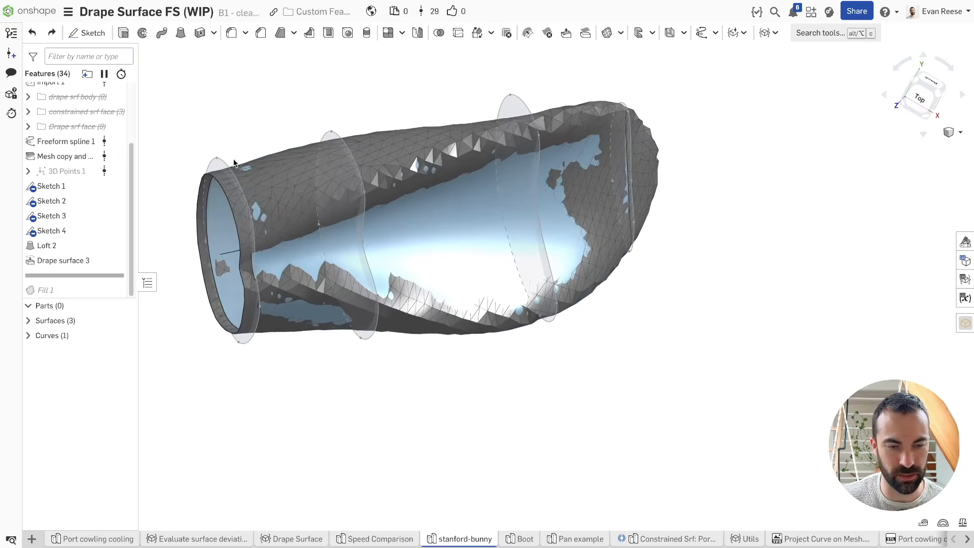
# Step: Try Loft surface creation with Preview grid in Drape surface 3, restore the B-spline surface option, and accept the feature
pyautogui.doubleClick(60, 260)
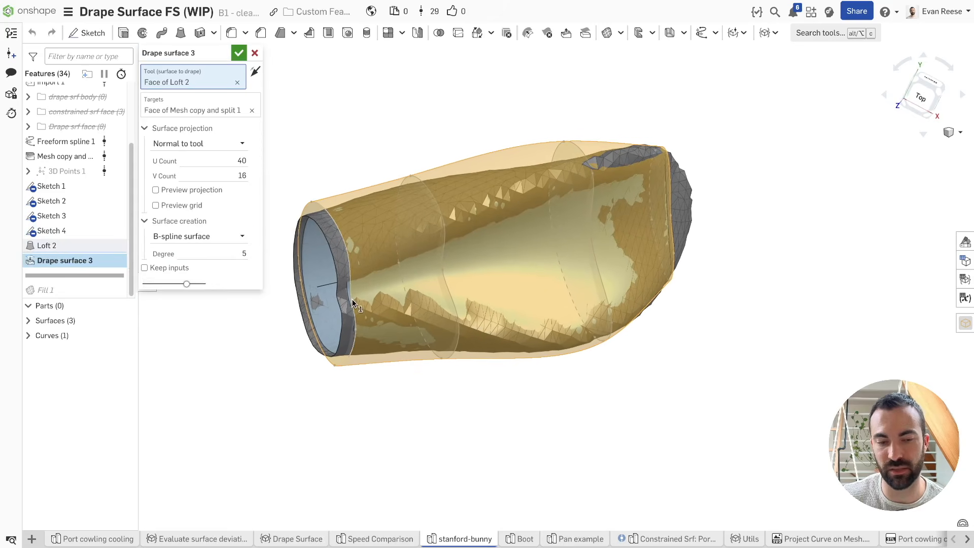
pyautogui.click(209, 236)
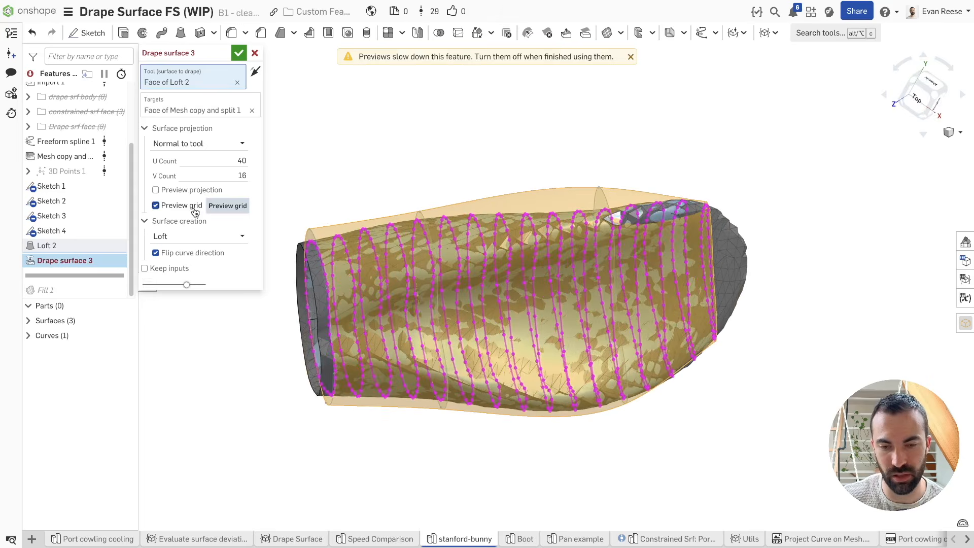
pyautogui.click(194, 208)
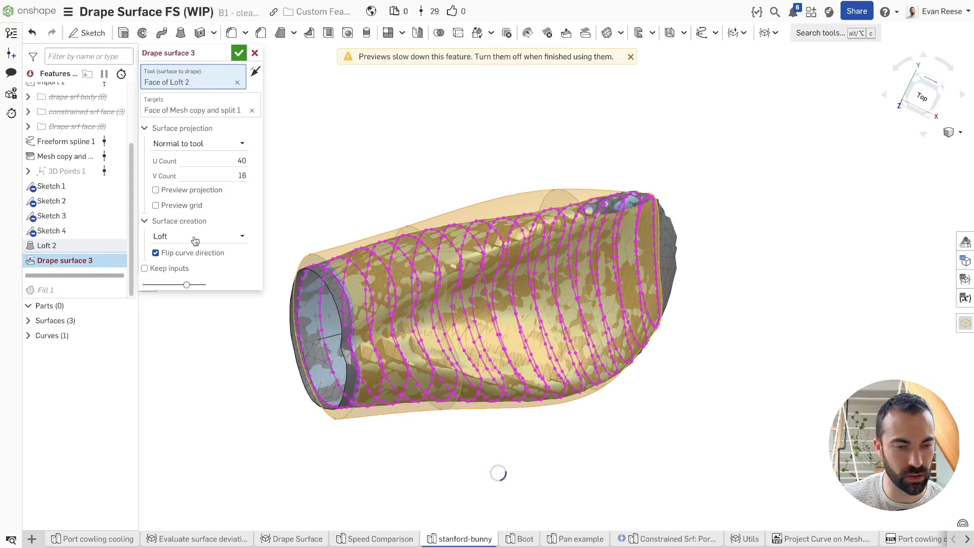
pyautogui.click(184, 269)
pyautogui.click(239, 53)
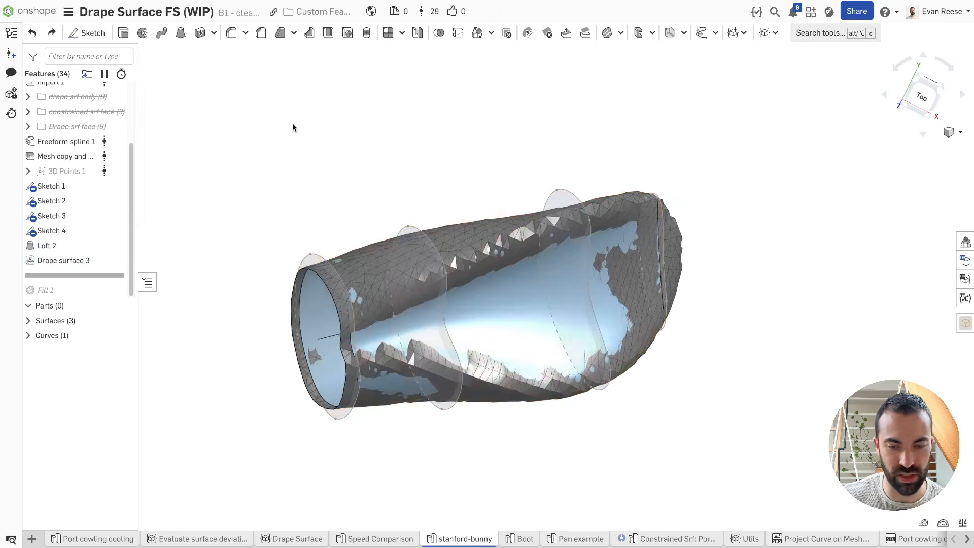
# Step: Hide the ear mesh and the profile sketches, and roll the history forward past Fill 1
pyautogui.press('y')
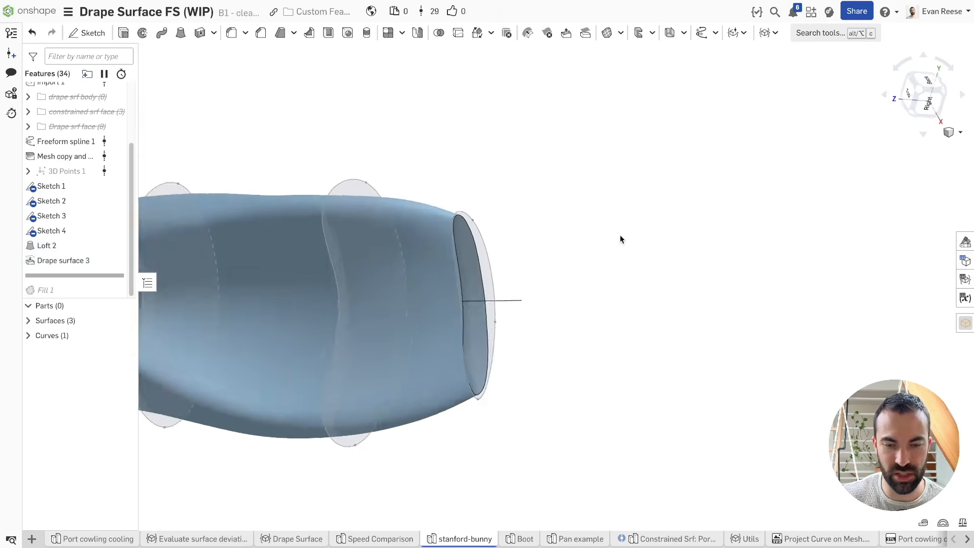
pyautogui.hotkey('shift', 'h')
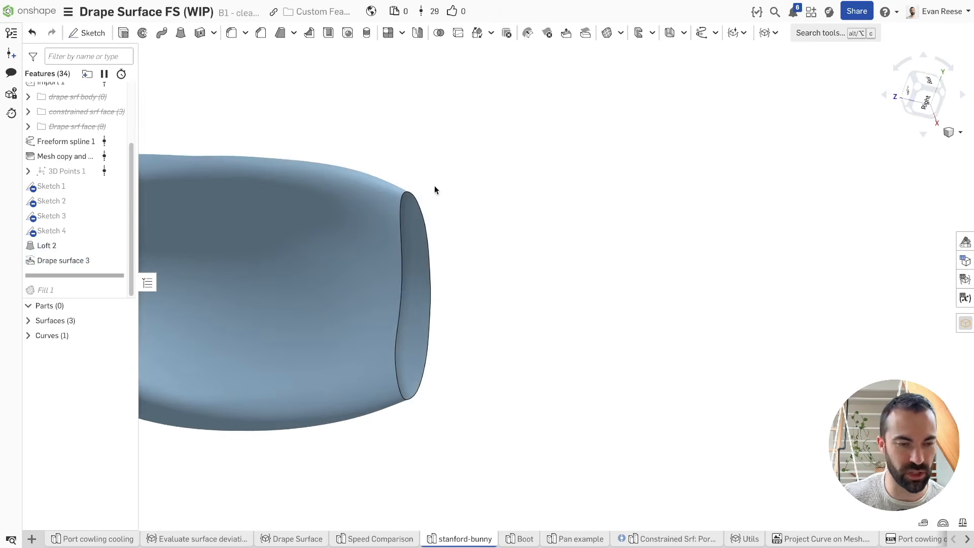
pyautogui.moveTo(67, 292); pyautogui.dragTo(68, 301)
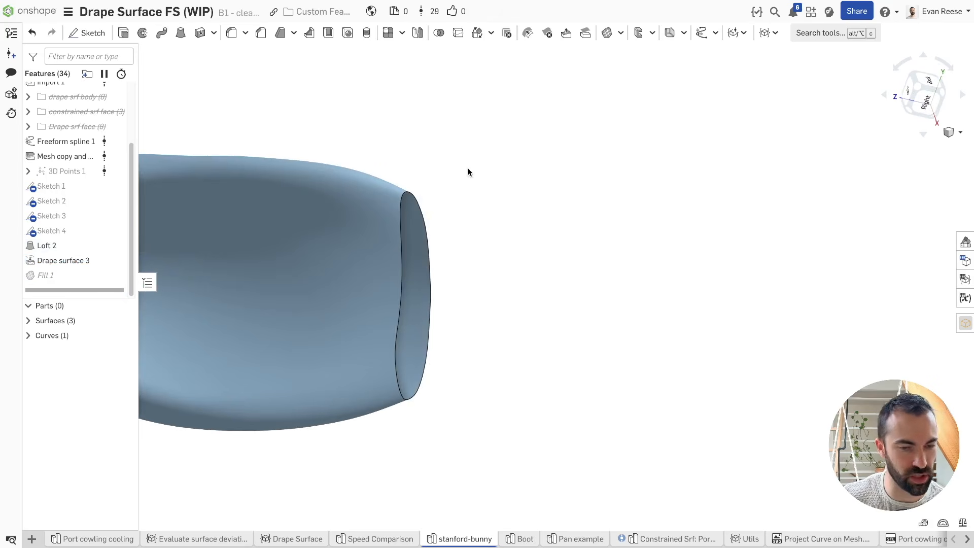
# Step: Open Fill 1, check its guide mesh points against the displayed mesh at the ear tip, and accept the feature
pyautogui.doubleClick(59, 278)
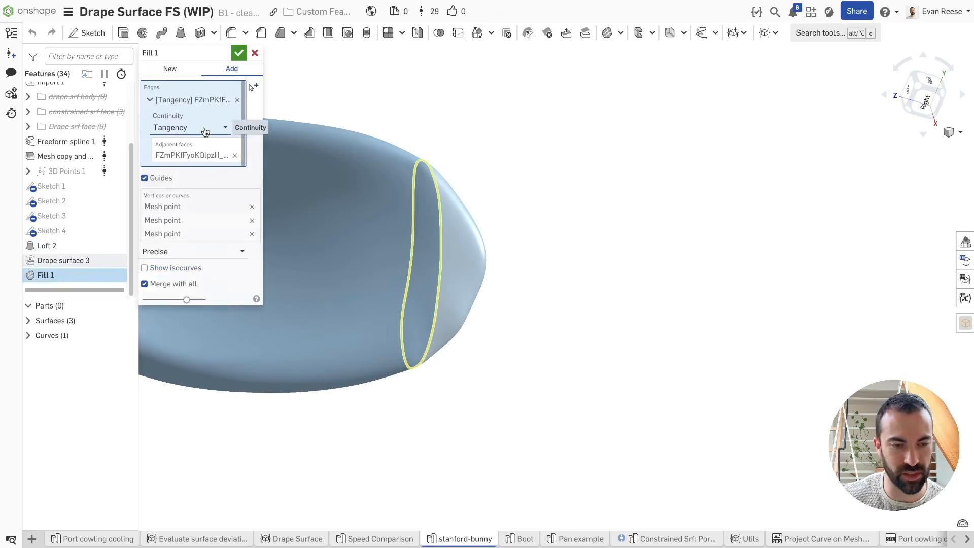
pyautogui.click(193, 217)
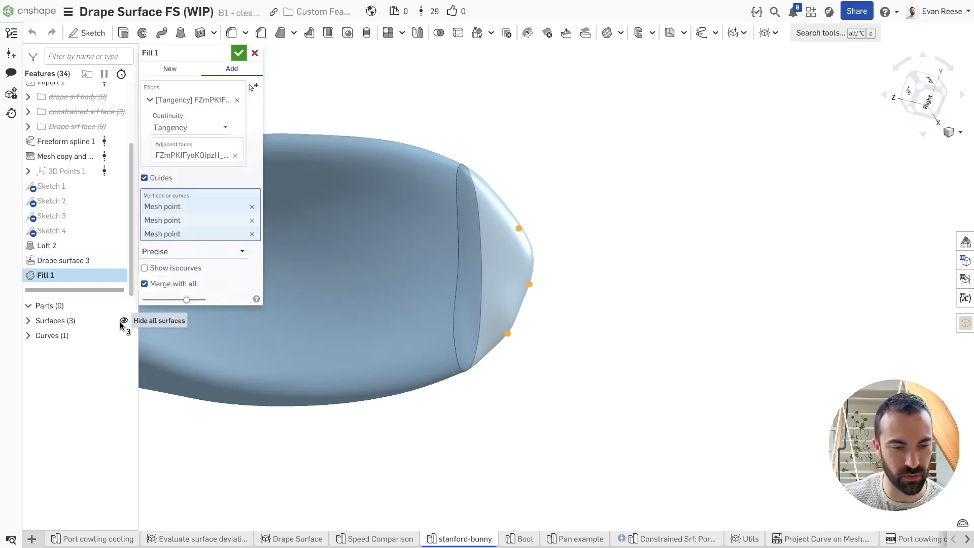
pyautogui.click(124, 321)
pyautogui.moveTo(629, 297); pyautogui.dragTo(421, 292, button='right')
pyautogui.scroll(4, 566, 267)
pyautogui.moveTo(502, 201); pyautogui.dragTo(445, 249, button='right')
pyautogui.moveTo(446, 249); pyautogui.dragTo(572, 236, button='middle')
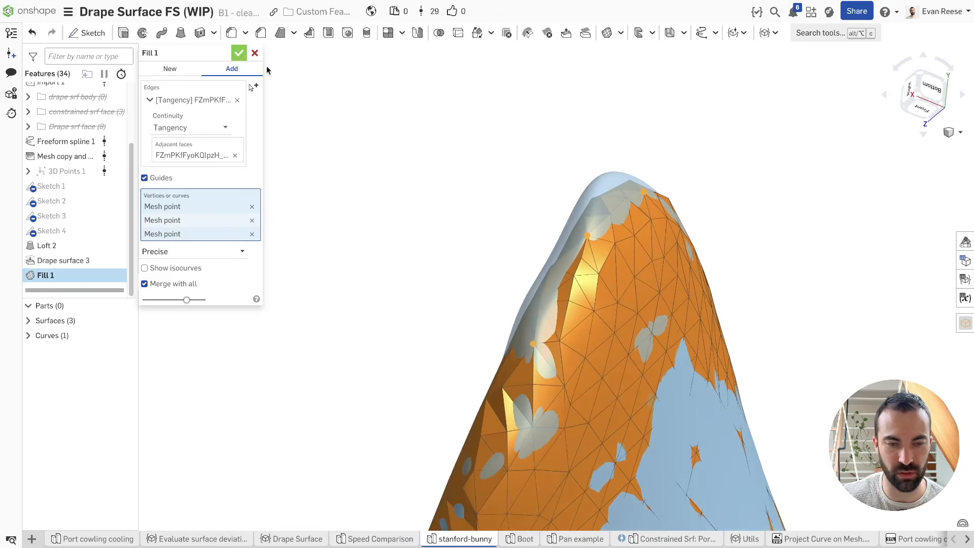
pyautogui.click(239, 53)
# Step: Hide the full bunny mesh and the ear mesh, and inspect the remaining draped surface with its filled tip
pyautogui.scroll(-5, 548, 162)
pyautogui.moveTo(552, 166); pyautogui.dragTo(730, 224, button='right')
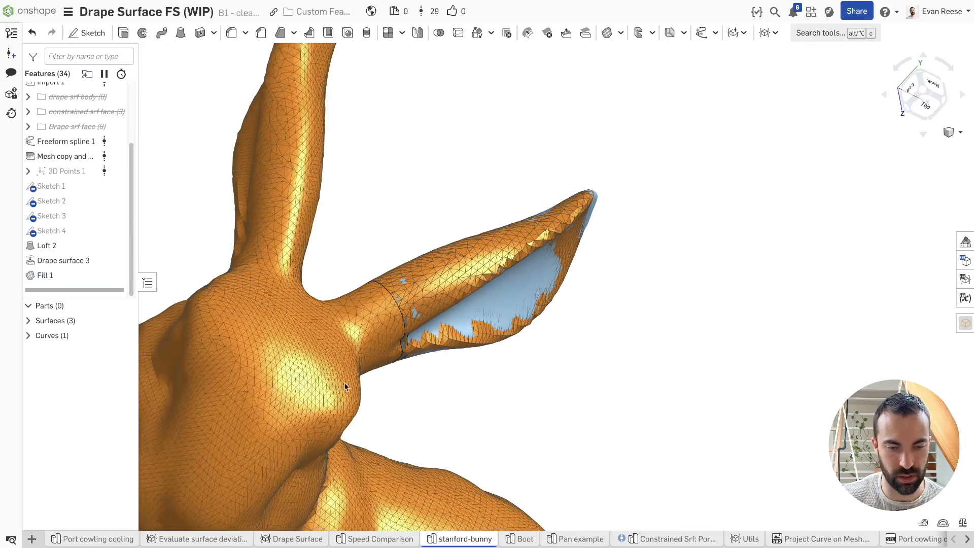
pyautogui.press('y')
pyautogui.click(48, 321)
pyautogui.click(124, 336)
pyautogui.click(124, 350)
pyautogui.moveTo(201, 280); pyautogui.dragTo(241, 256, button='right')
pyautogui.click(458, 247)
pyautogui.moveTo(458, 247); pyautogui.dragTo(655, 211, button='right')
pyautogui.scroll(-1, 654, 211)
pyautogui.press('space')
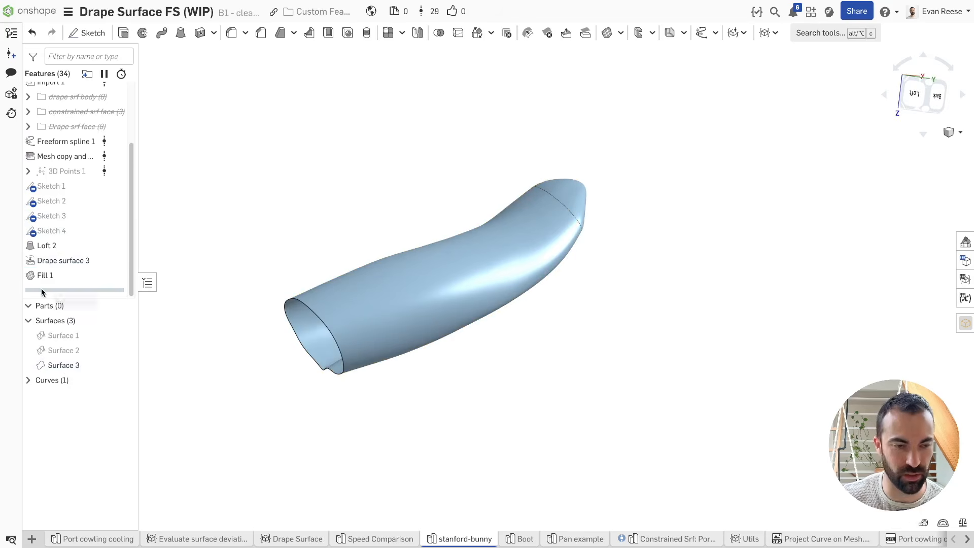
# Step: Finish inspecting the bunny ear and switch to the Pan example to view its dimpled handle
pyautogui.moveTo(367, 160); pyautogui.dragTo(373, 172, button='right')
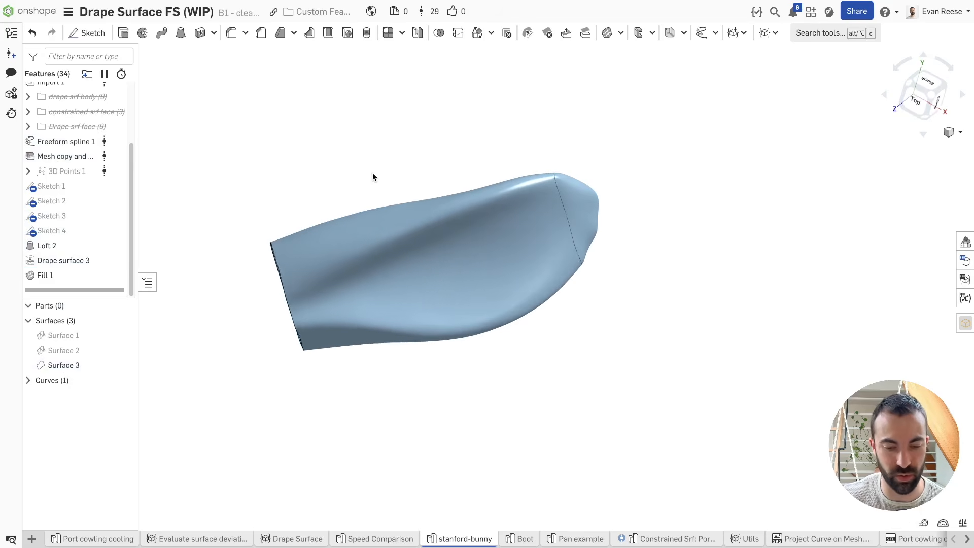
pyautogui.click(578, 538)
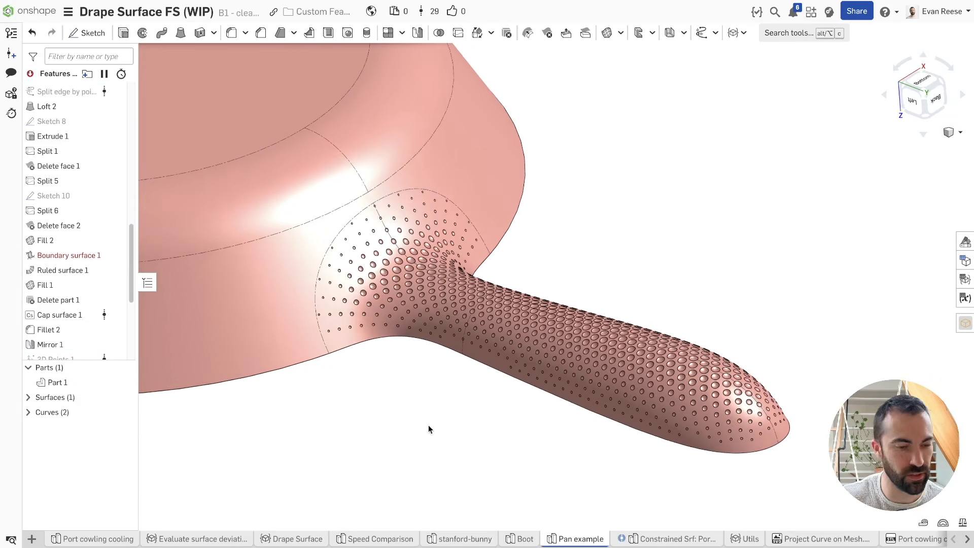
pyautogui.scroll(-4, 108, 318)
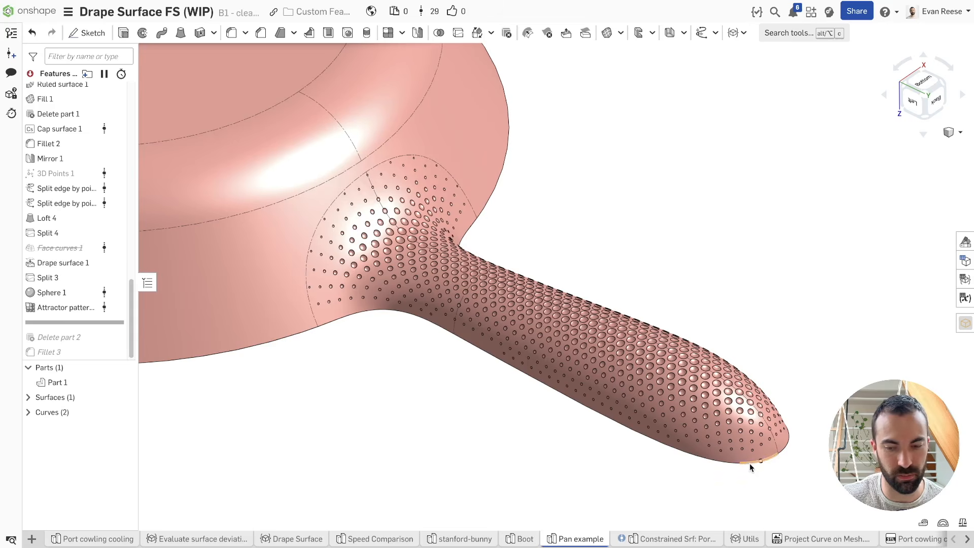
# Step: Check the boundary edges at the handle's tip and pan junction, clear the selection, and examine the handle from another angle
pyautogui.click(750, 463)
pyautogui.click(786, 451)
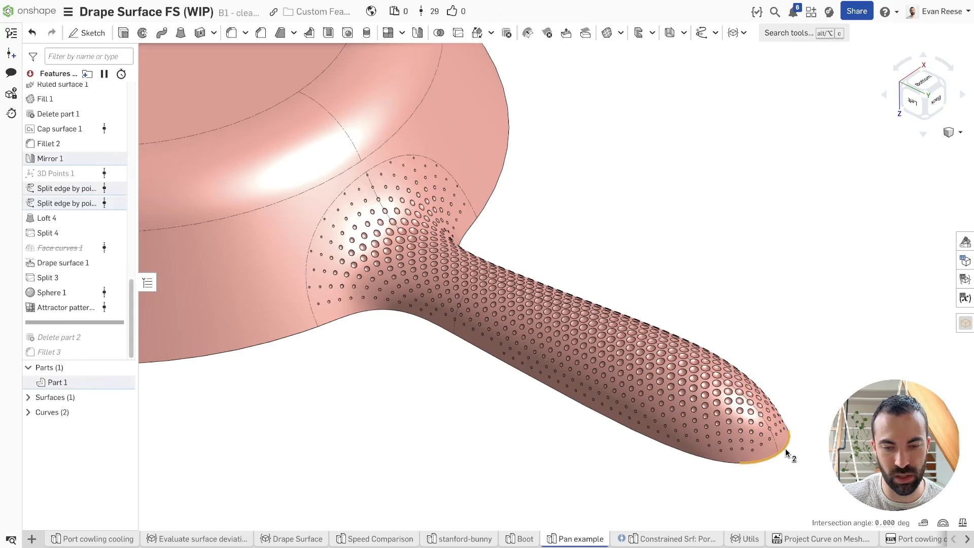
pyautogui.click(337, 202)
pyautogui.click(376, 172)
pyautogui.press('space')
pyautogui.moveTo(420, 320); pyautogui.dragTo(424, 306, button='right')
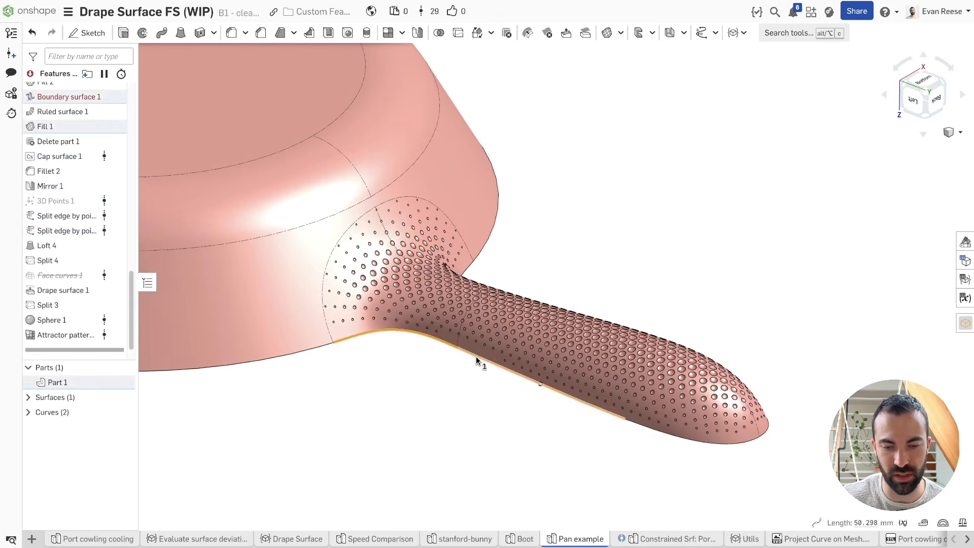
pyautogui.moveTo(617, 343); pyautogui.dragTo(680, 289, button='right')
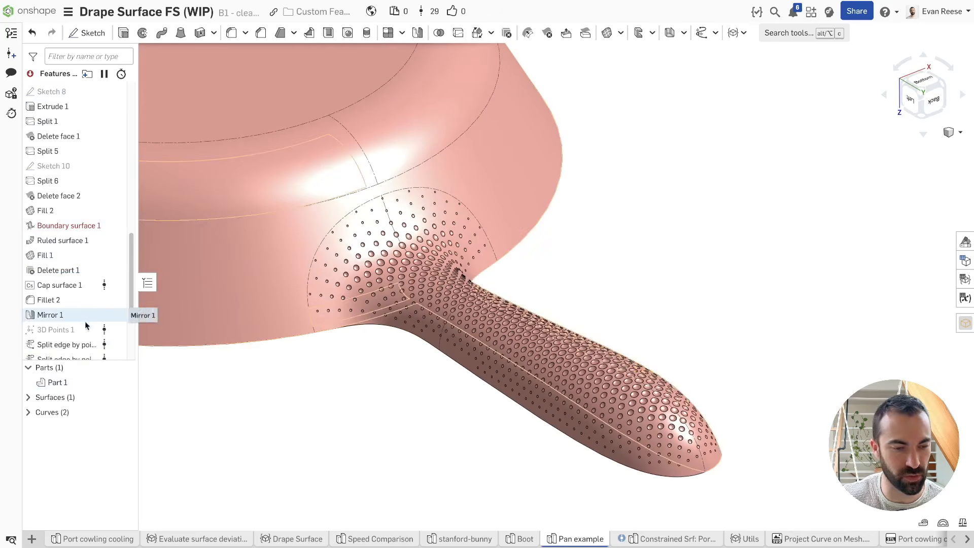
# Step: Roll the history back to Loft 4 and inspect the lofted surface against the pan handle
pyautogui.scroll(-3, 54, 269)
pyautogui.rightClick(54, 239)
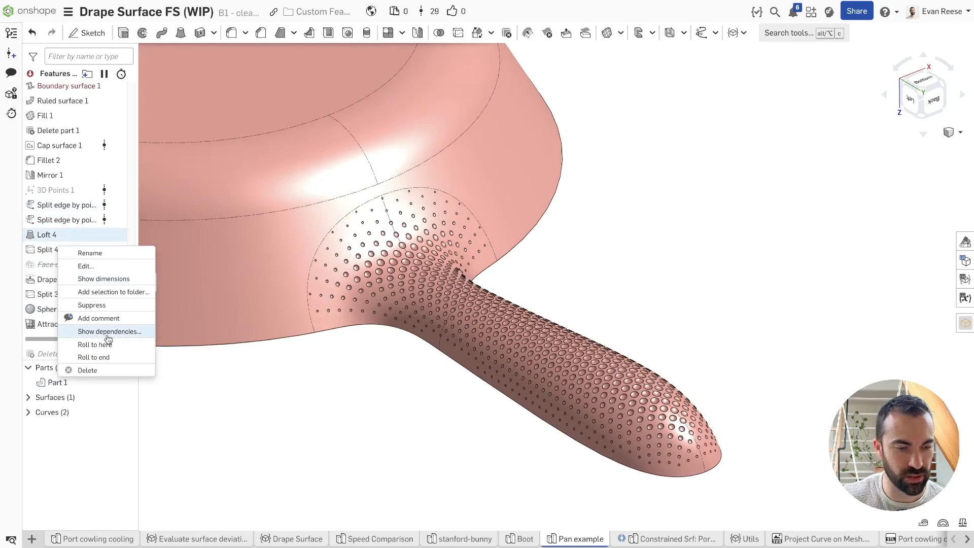
pyautogui.click(108, 345)
pyautogui.scroll(3, 414, 424)
pyautogui.moveTo(414, 423); pyautogui.dragTo(203, 335, button='right')
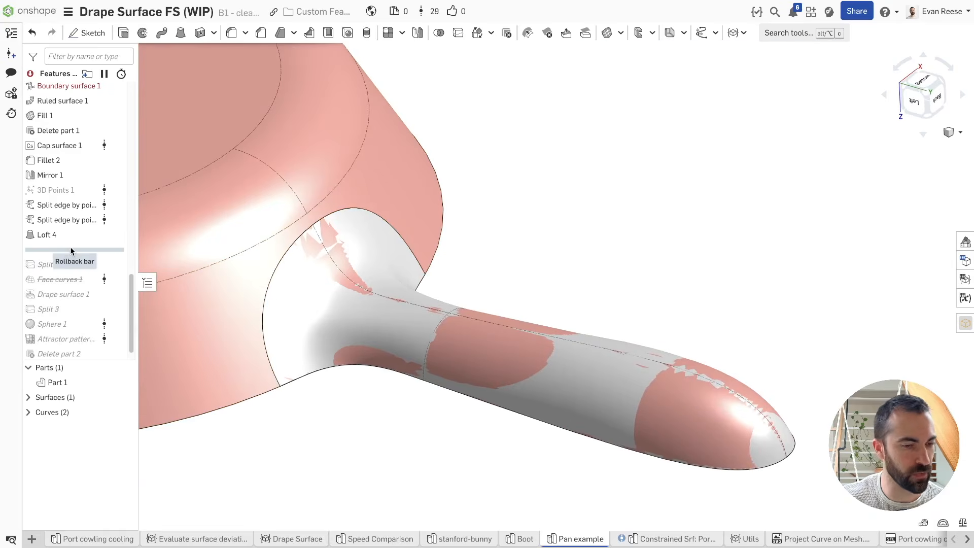
# Step: Roll the history forward past Drape surface 1, show Surface 1, and inspect how it follows the handle
pyautogui.moveTo(69, 249); pyautogui.dragTo(69, 285)
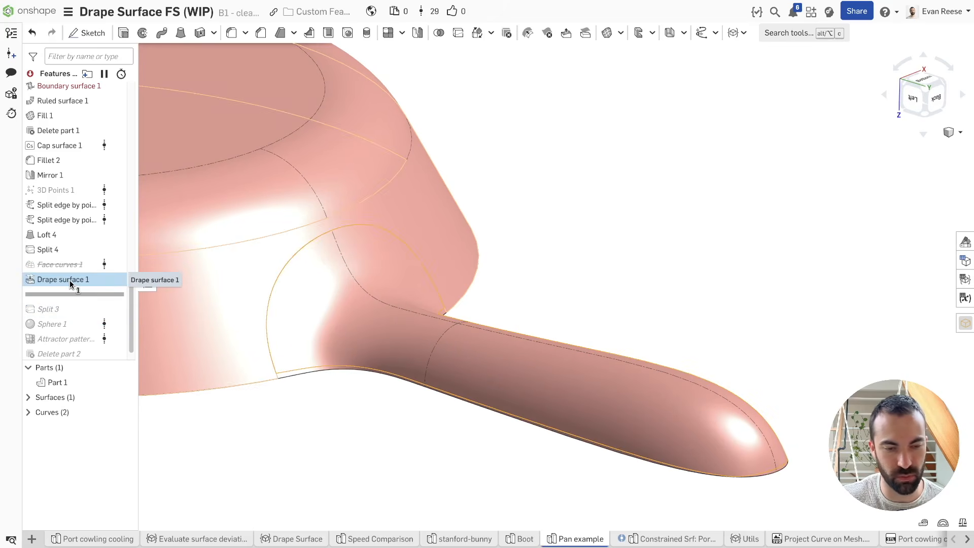
pyautogui.click(28, 397)
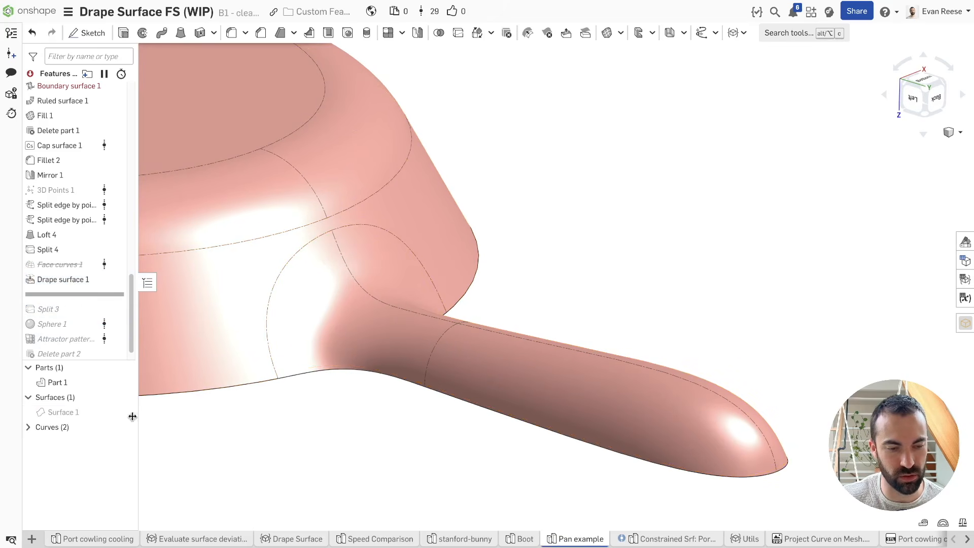
pyautogui.click(126, 412)
pyautogui.moveTo(378, 454); pyautogui.dragTo(406, 431, button='right')
pyautogui.moveTo(595, 388); pyautogui.dragTo(550, 239, button='right')
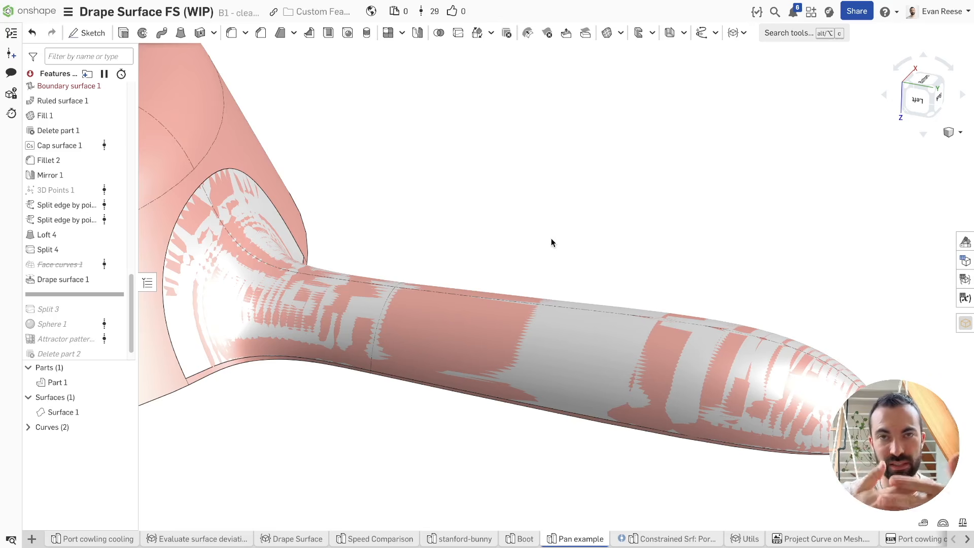
pyautogui.moveTo(551, 239)
pyautogui.mouseDown(button='right')
pyautogui.moveTo(890, 343)
pyautogui.moveTo(845, 316)
pyautogui.mouseUp(button='right')
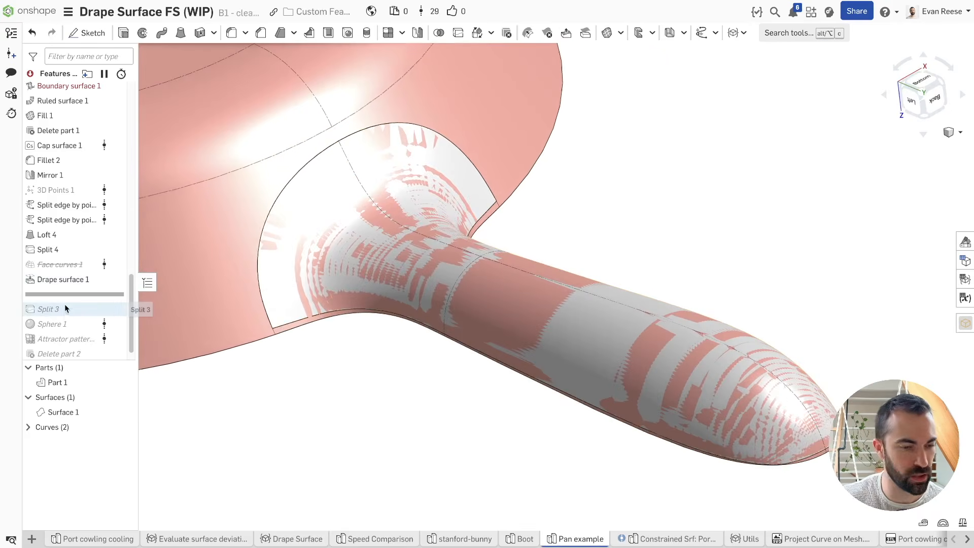
# Step: Roll the history forward past the Attractor pattern and hide Surface 1
pyautogui.moveTo(77, 294); pyautogui.dragTo(75, 335)
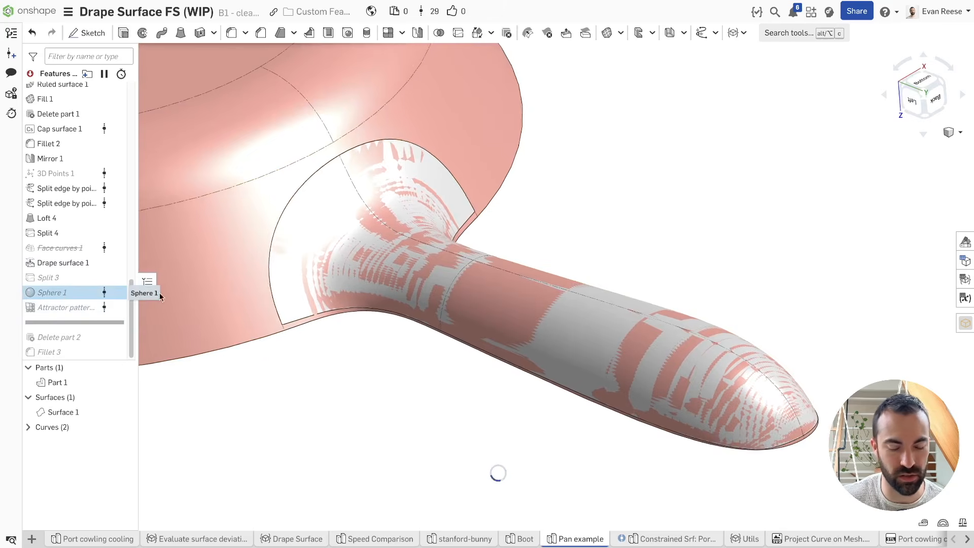
pyautogui.scroll(-4, 348, 226)
pyautogui.click(648, 309)
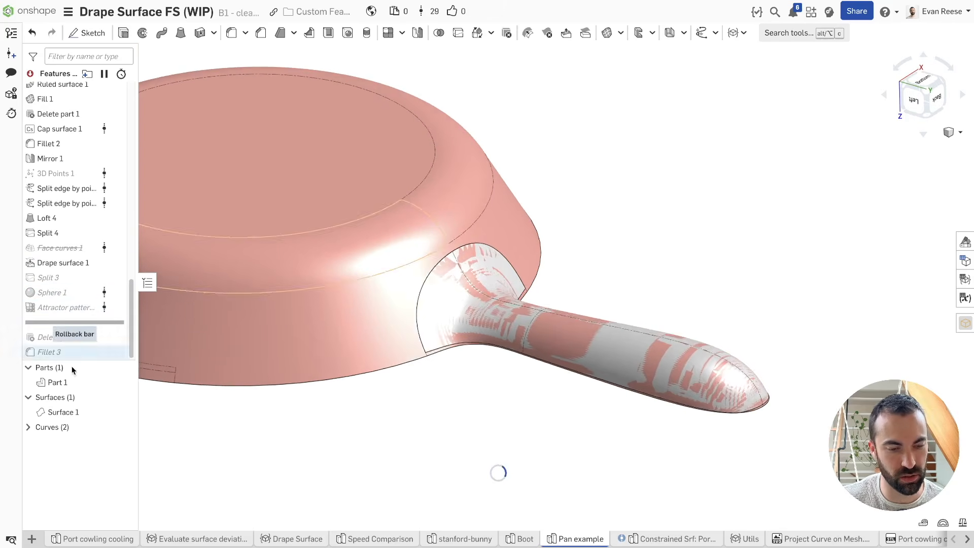
pyautogui.click(124, 412)
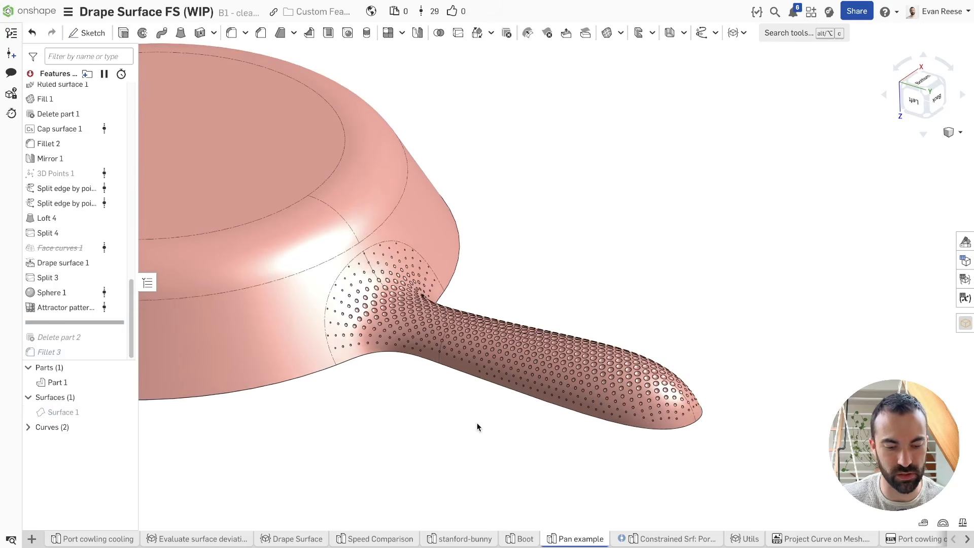
# Step: Display the pan shaded without edges and roll the history to the end
pyautogui.hotkey('shift', 'h')
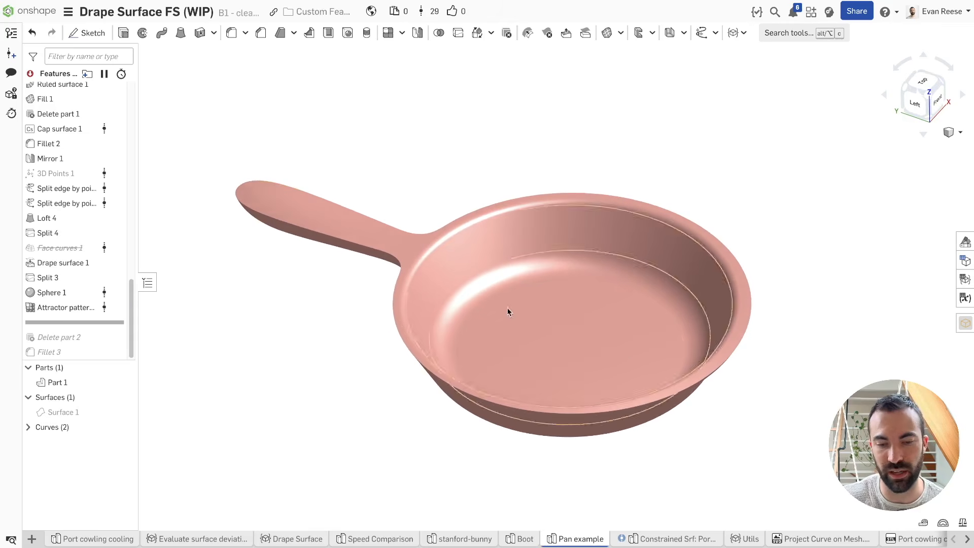
pyautogui.rightClick(69, 321)
pyautogui.click(114, 336)
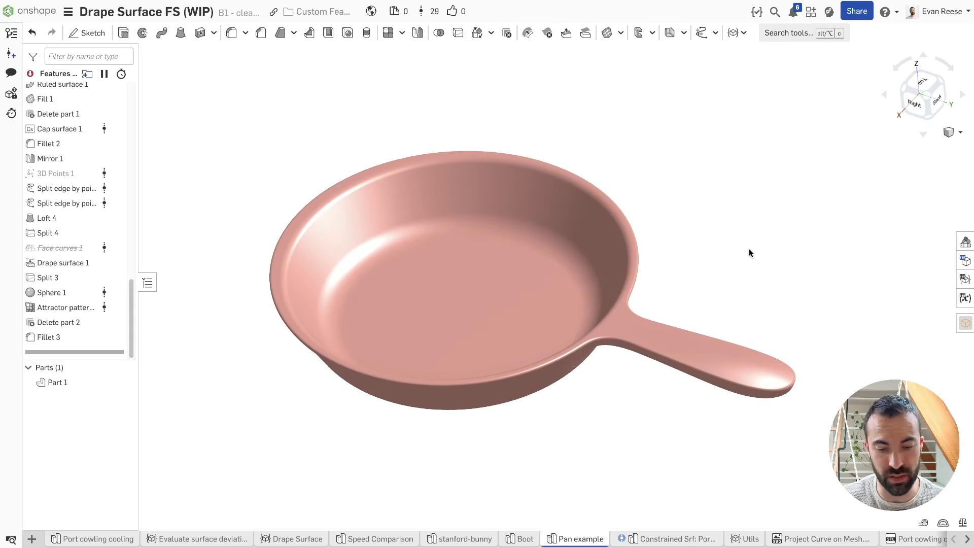
# Step: Switch to the Speed Comparison example, review the settings of Drape surface 1, and accept the feature
pyautogui.click(397, 541)
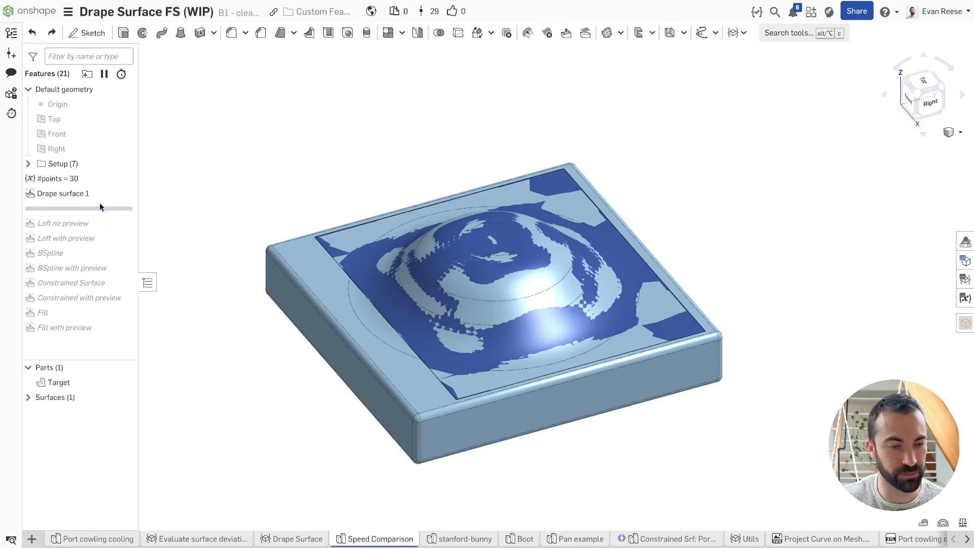
pyautogui.doubleClick(74, 193)
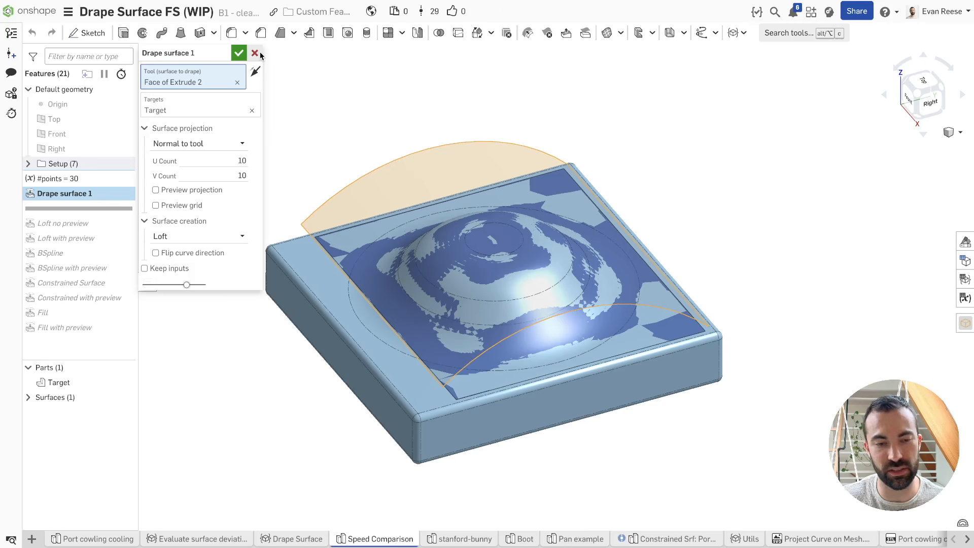
pyautogui.click(243, 54)
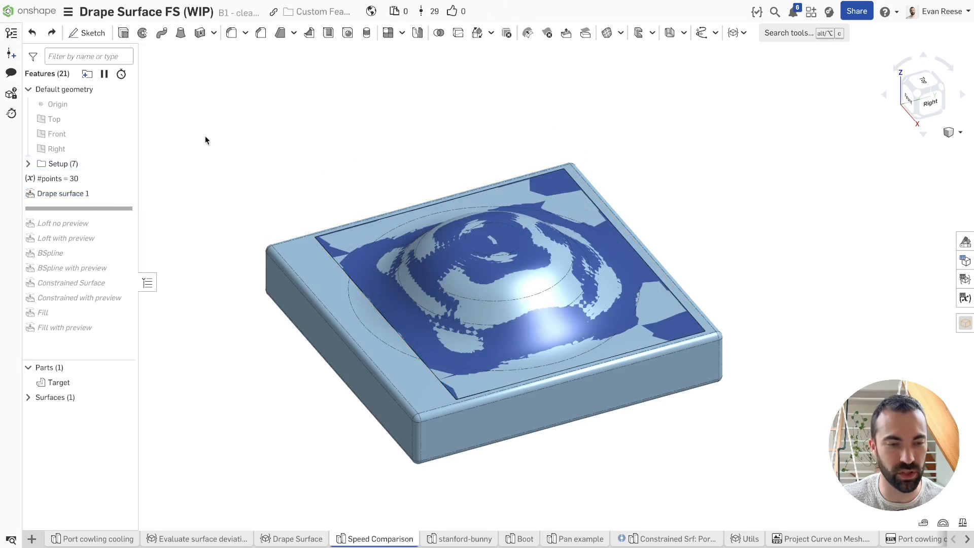
# Step: Roll the history back to the #points variable and run a curve/surface analysis on the curved tool face
pyautogui.rightClick(80, 182)
pyautogui.click(317, 159)
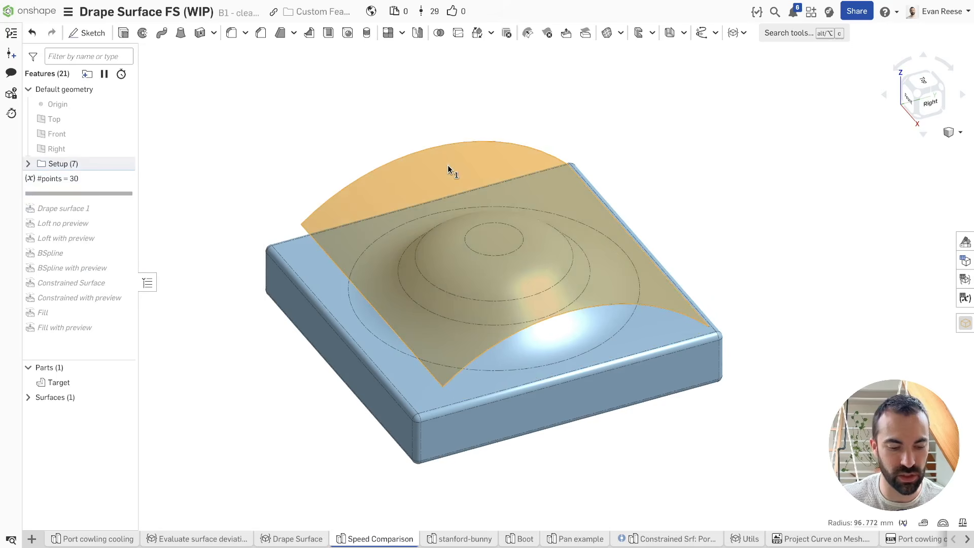
pyautogui.hotkey('shift', 'c')
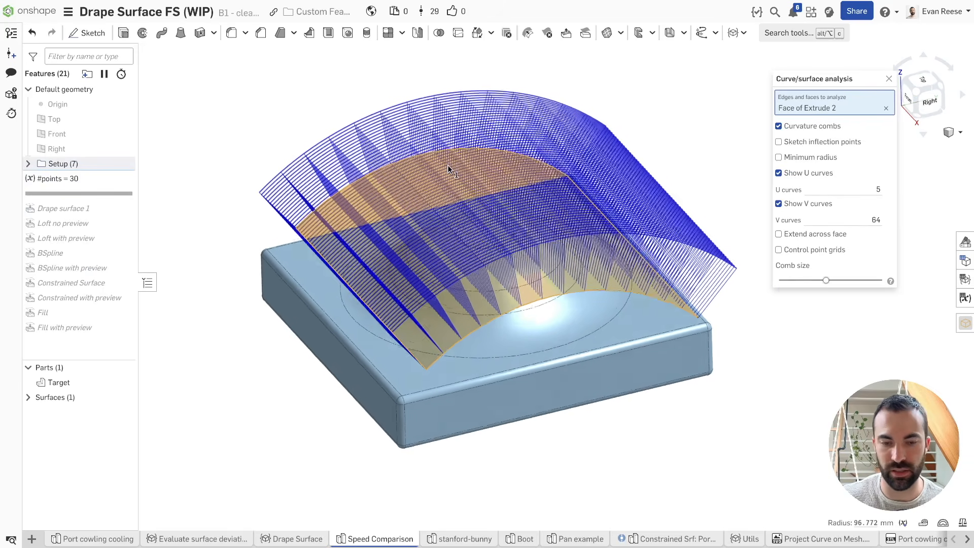
# Step: Minimise the comb size, set the U and V curves to 10, inspect the curves on the tool face, and close the analysis
pyautogui.moveTo(826, 280); pyautogui.dragTo(745, 282)
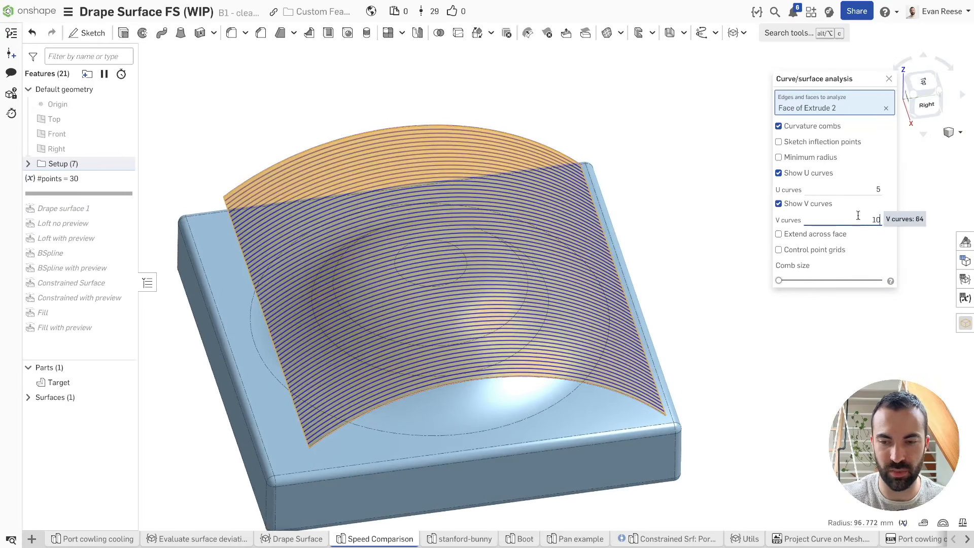
pyautogui.click(860, 188)
pyautogui.moveTo(609, 254); pyautogui.dragTo(687, 174, button='right')
pyautogui.click(688, 171)
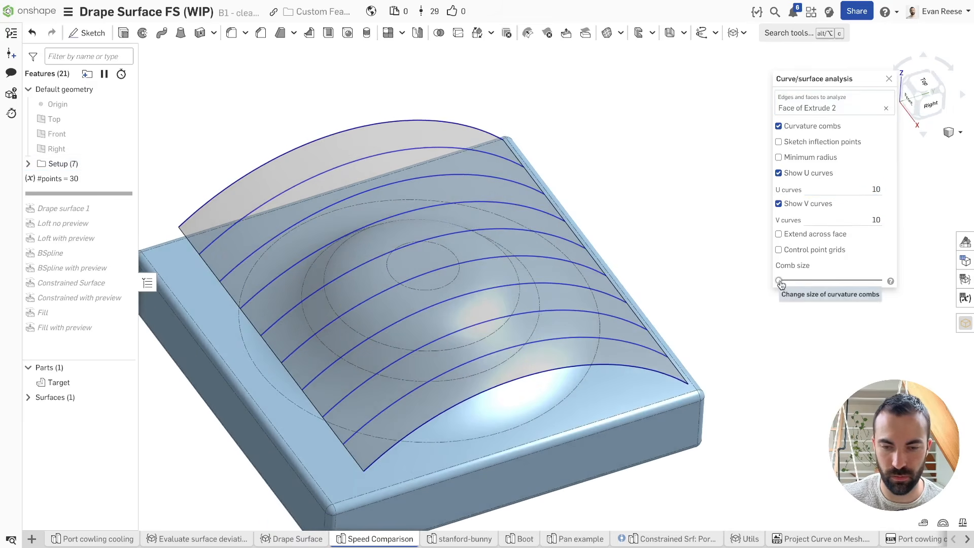
pyautogui.moveTo(708, 224); pyautogui.dragTo(395, 255, button='right')
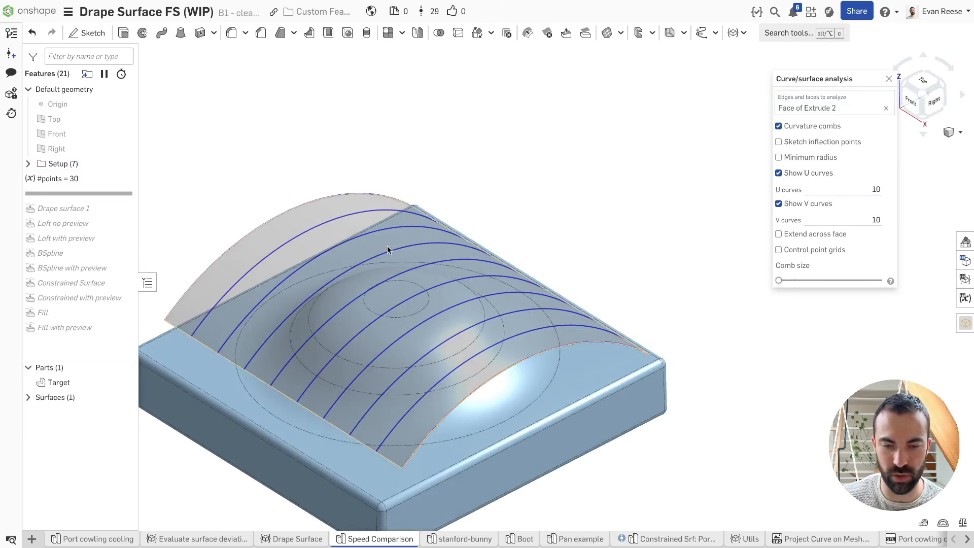
pyautogui.scroll(-2, 650, 294)
pyautogui.moveTo(651, 293); pyautogui.dragTo(664, 269, button='right')
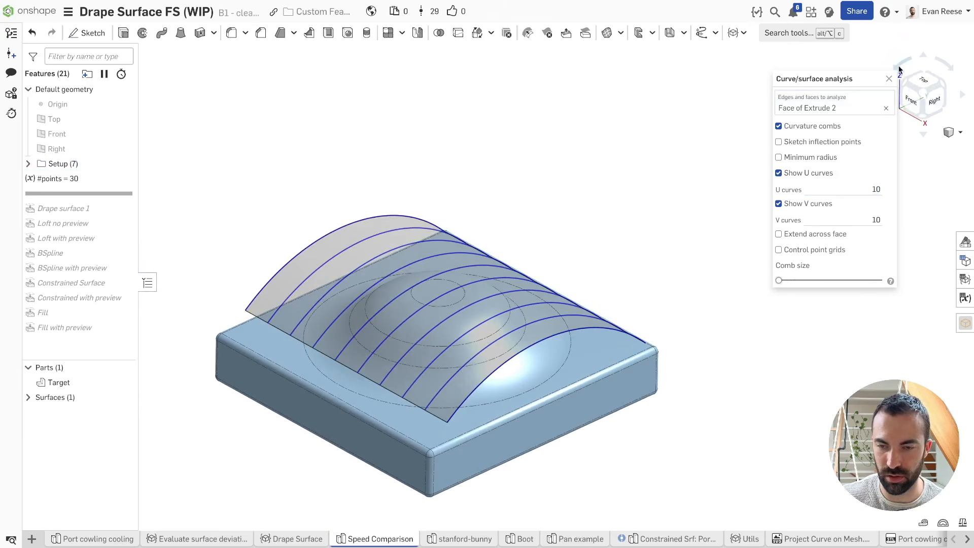
pyautogui.click(889, 80)
# Step: Create a Face curves grid of 5 U and 5 V curves on the curved tool face as a composite, and recheck its settings
pyautogui.hotkey('alt', 'c')
pyautogui.write('face')
pyautogui.press('Down')
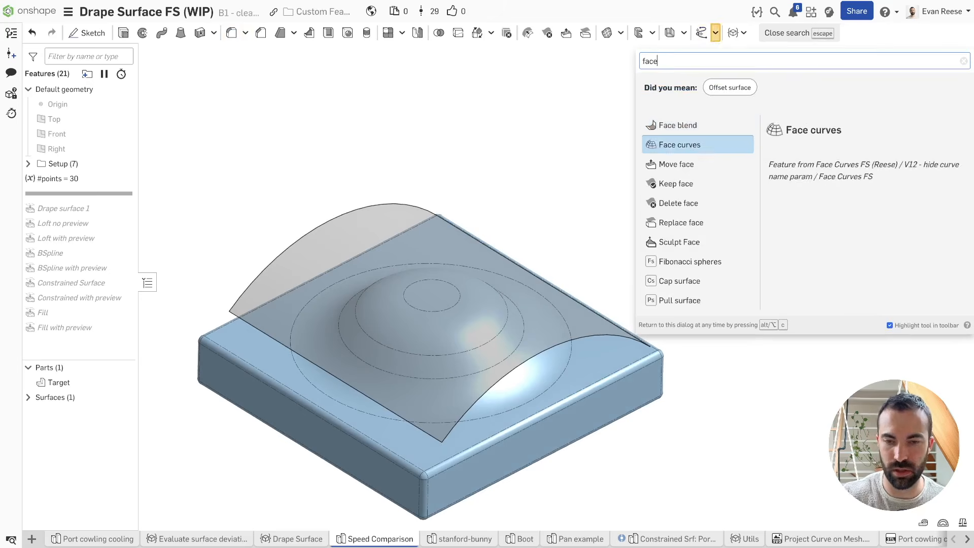
pyautogui.press('Return')
pyautogui.click(340, 230)
pyautogui.moveTo(335, 189); pyautogui.dragTo(328, 186, button='right')
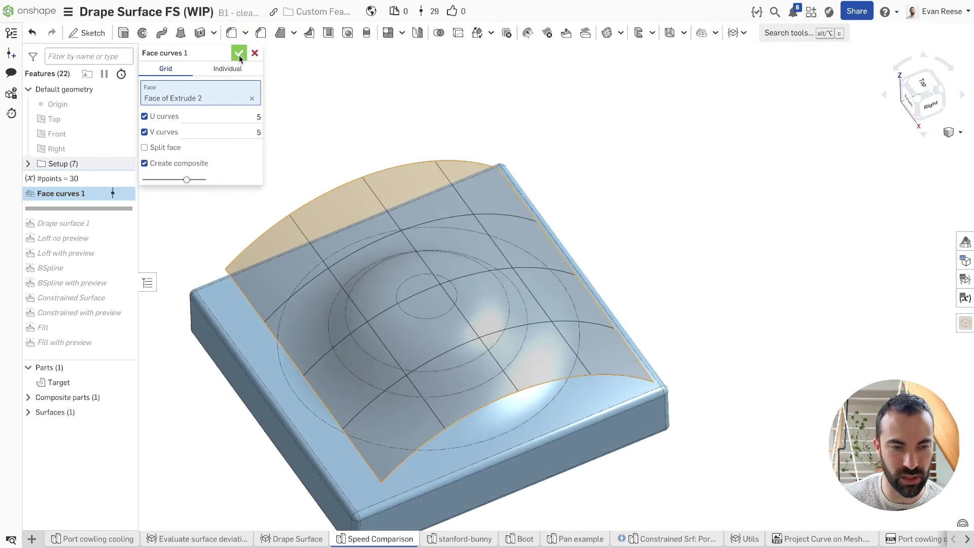
pyautogui.click(239, 56)
pyautogui.moveTo(290, 134); pyautogui.dragTo(290, 134, button='right')
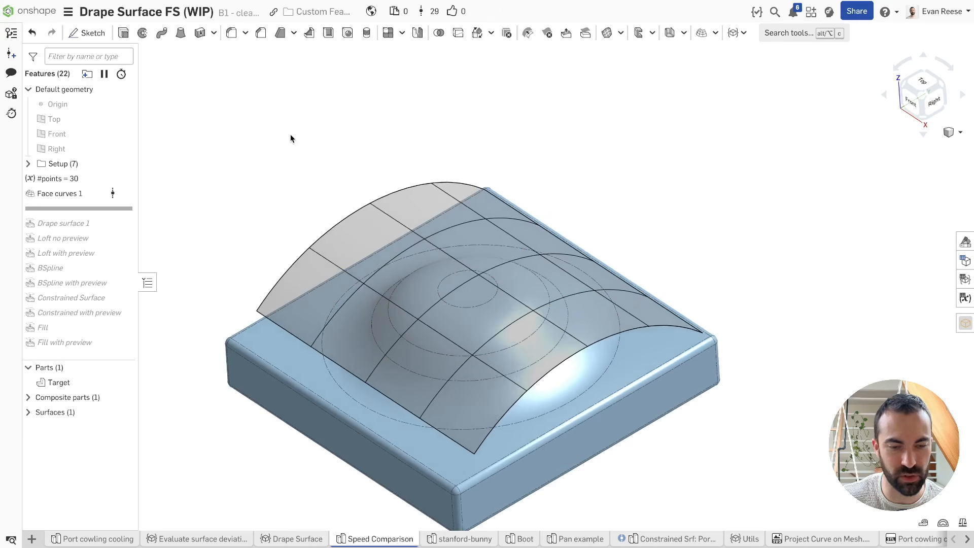
pyautogui.doubleClick(105, 194)
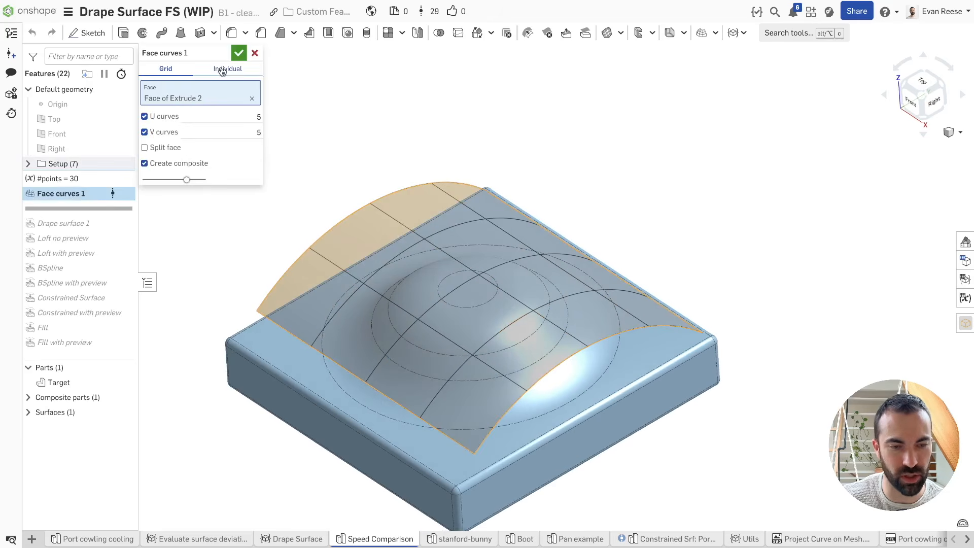
pyautogui.click(239, 53)
# Step: Change the appearance of the face curves' composite part to light yellow, F0DFAD
pyautogui.click(29, 398)
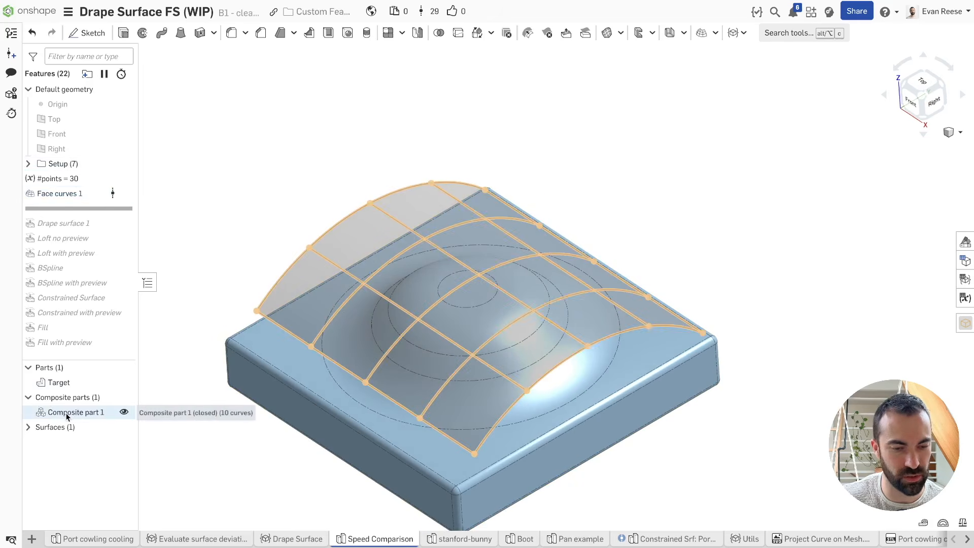
pyautogui.rightClick(71, 412)
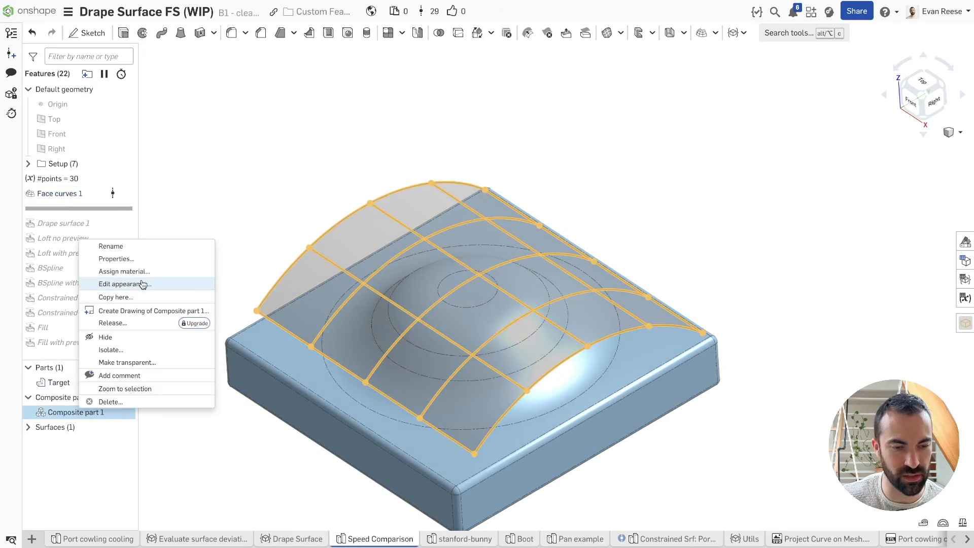
pyautogui.click(141, 284)
pyautogui.click(201, 386)
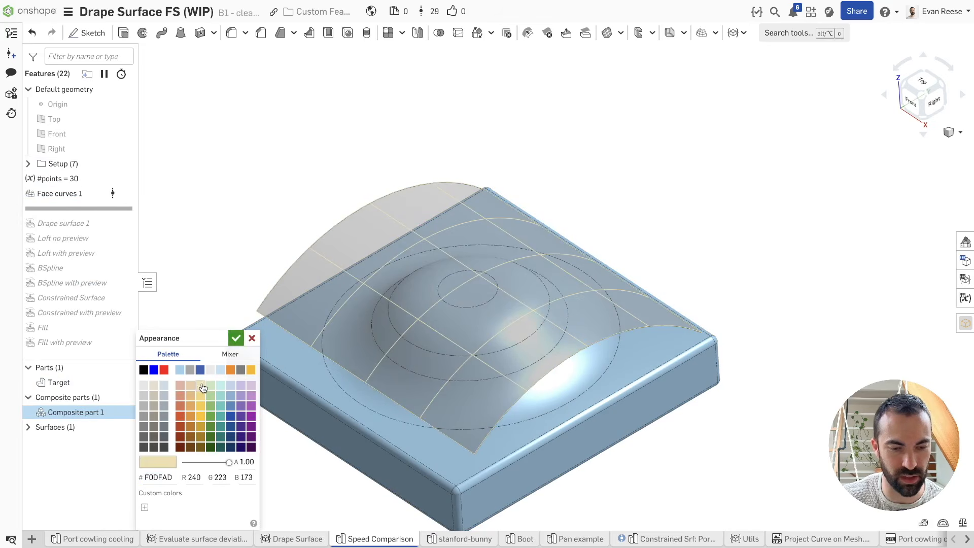
pyautogui.click(240, 340)
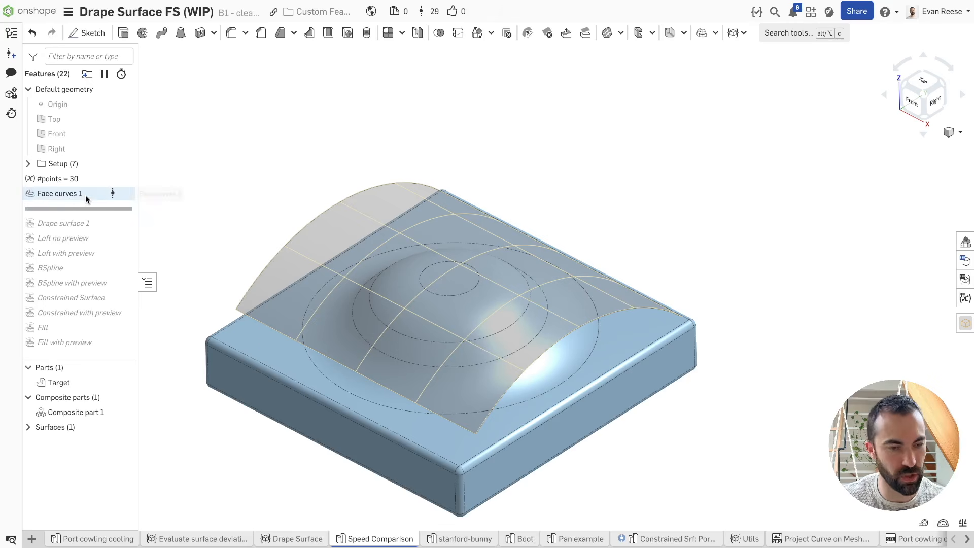
# Step: Delete the Face curves feature and use Drape surface to drape the curved tool face onto the Target part
pyautogui.press('Delete')
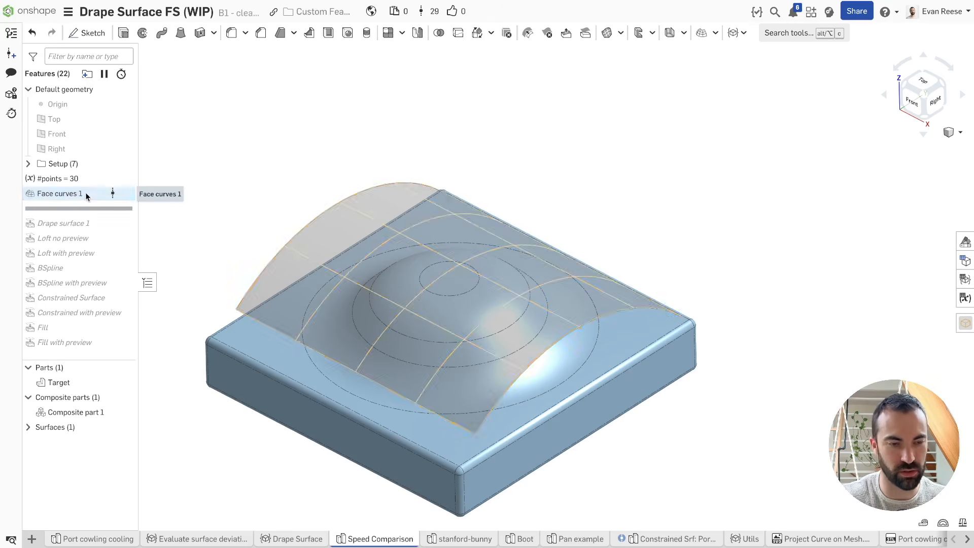
pyautogui.hotkey('alt', 'c')
pyautogui.write('drape')
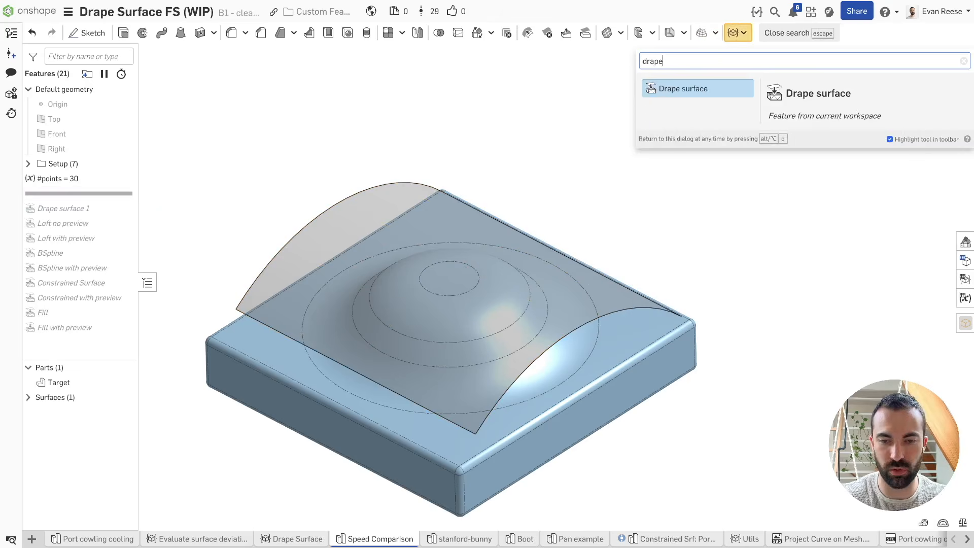
pyautogui.press('Return')
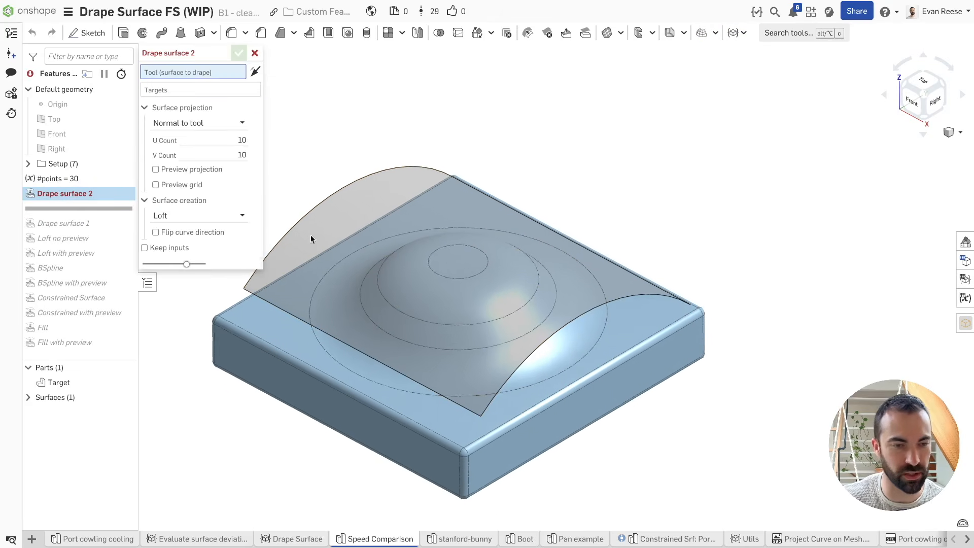
pyautogui.click(427, 211)
pyautogui.moveTo(204, 296); pyautogui.dragTo(338, 345, button='right')
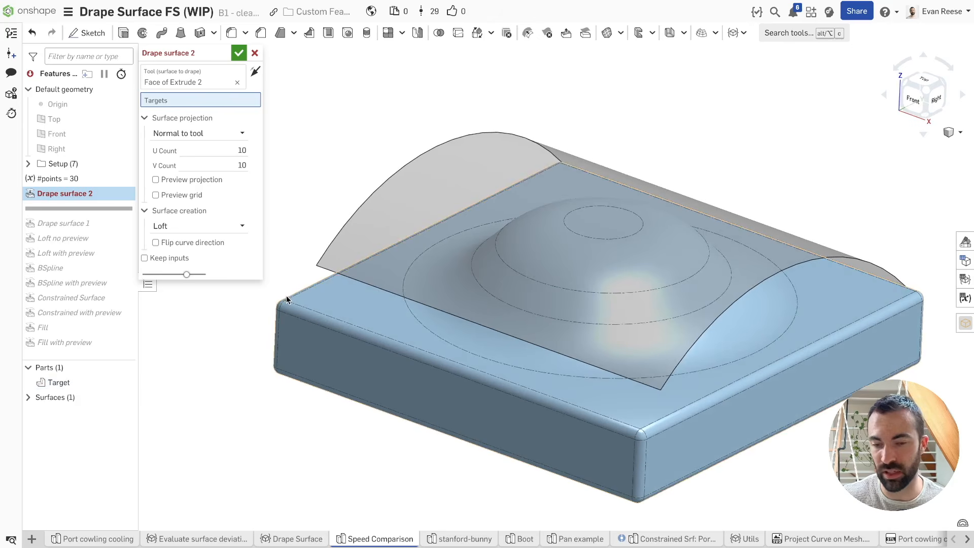
pyautogui.click(287, 295)
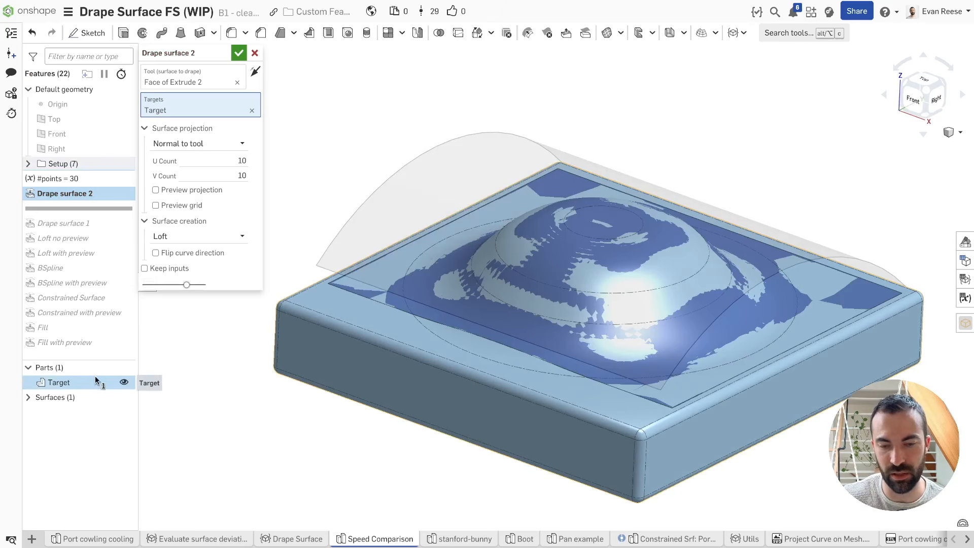
# Step: Turn on the projection and grid previews for the drape surface and examine the projection lines from several angles
pyautogui.moveTo(295, 295); pyautogui.dragTo(321, 322, button='right')
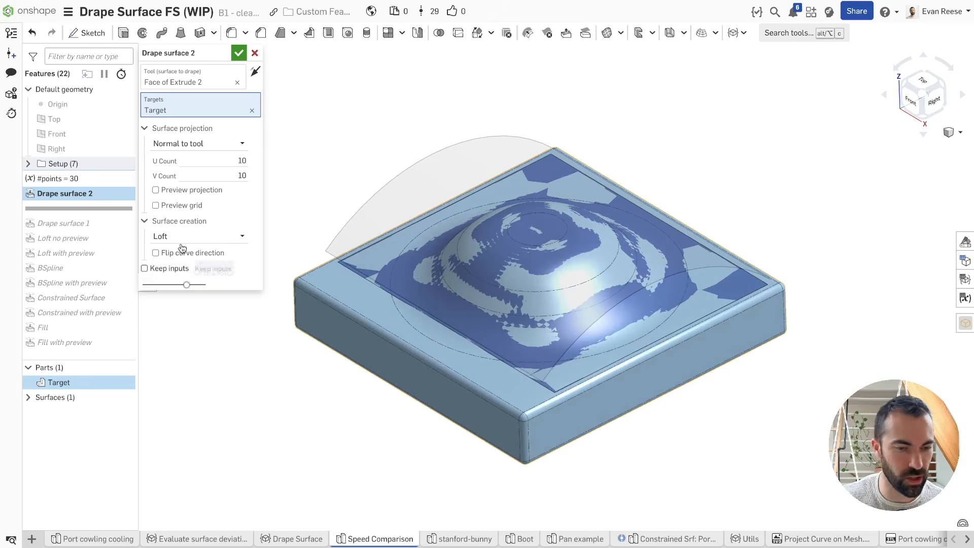
pyautogui.scroll(5, 398, 133)
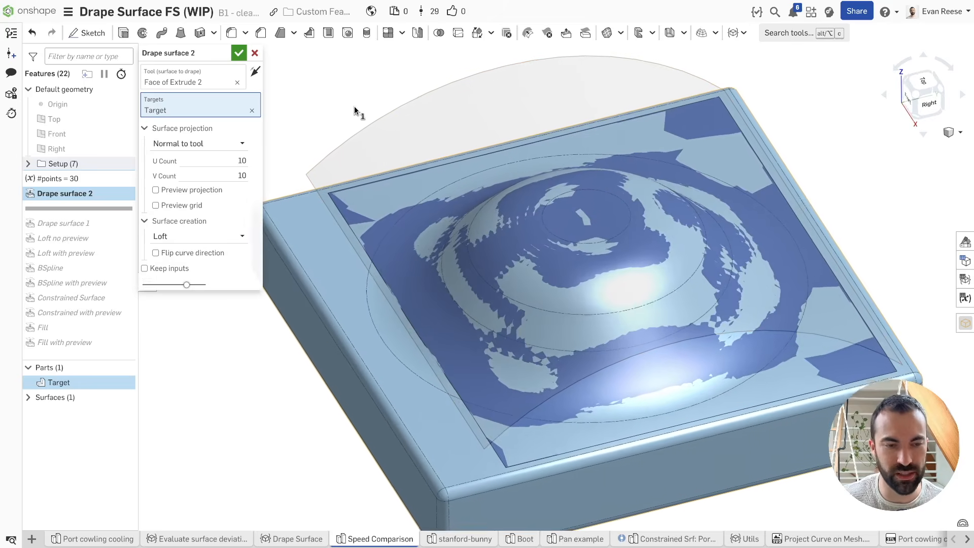
pyautogui.scroll(-2, 349, 108)
pyautogui.click(173, 190)
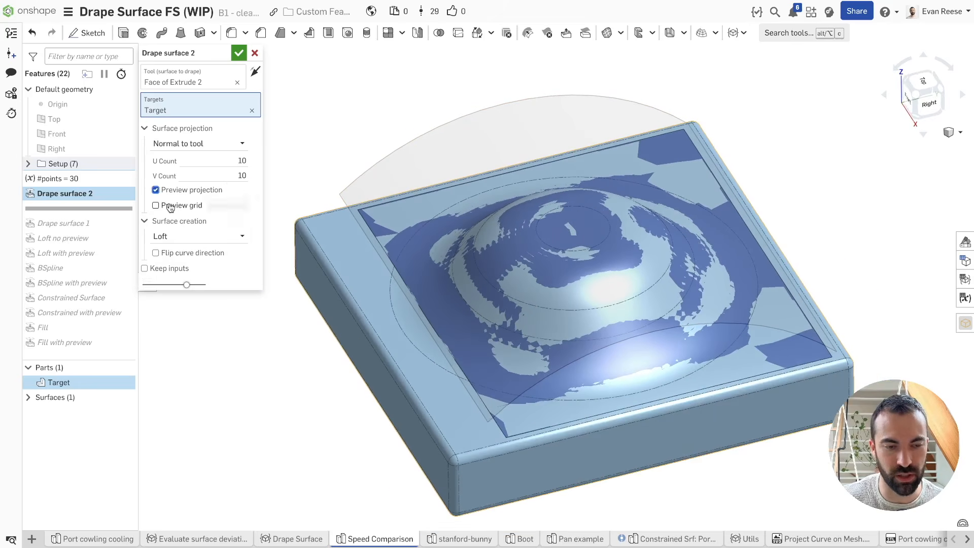
pyautogui.click(170, 205)
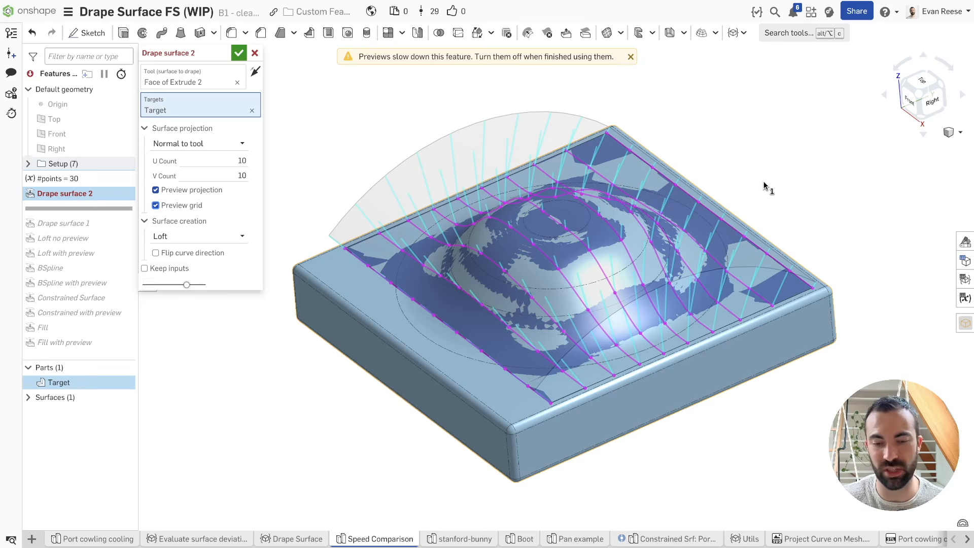
pyautogui.moveTo(440, 247); pyautogui.dragTo(535, 265, button='right')
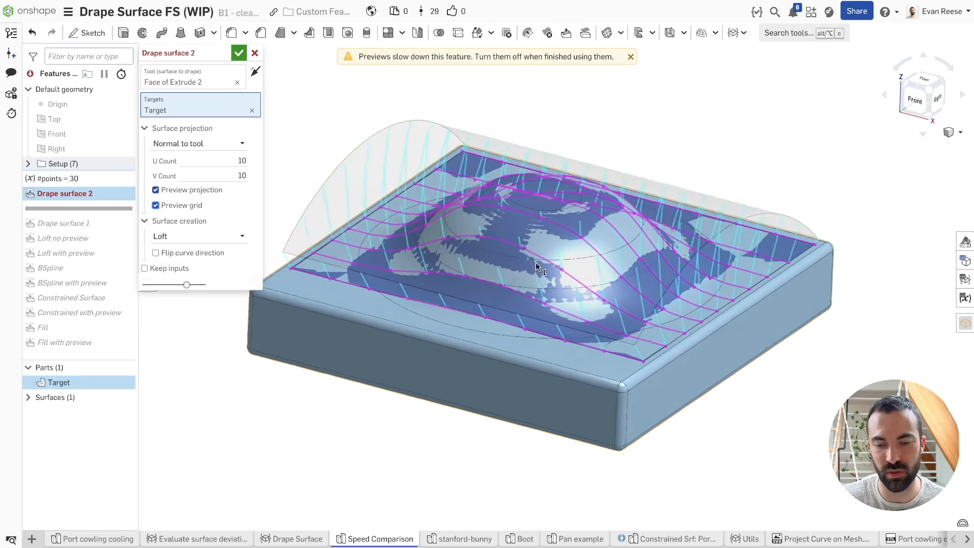
pyautogui.scroll(4, 680, 368)
pyautogui.moveTo(683, 370); pyautogui.dragTo(698, 371, button='right')
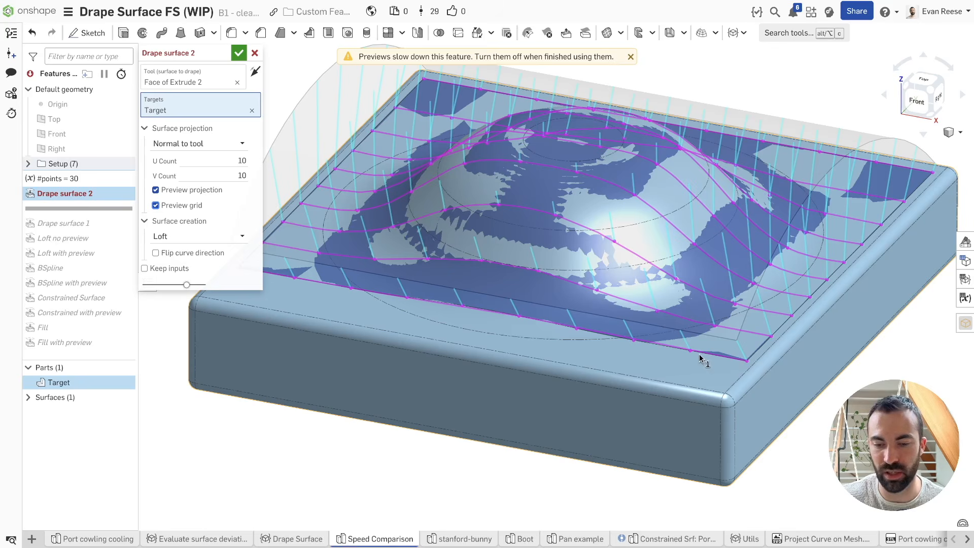
pyautogui.moveTo(752, 365)
pyautogui.mouseDown(button='right')
pyautogui.moveTo(784, 367)
pyautogui.moveTo(770, 367)
pyautogui.mouseUp(button='right')
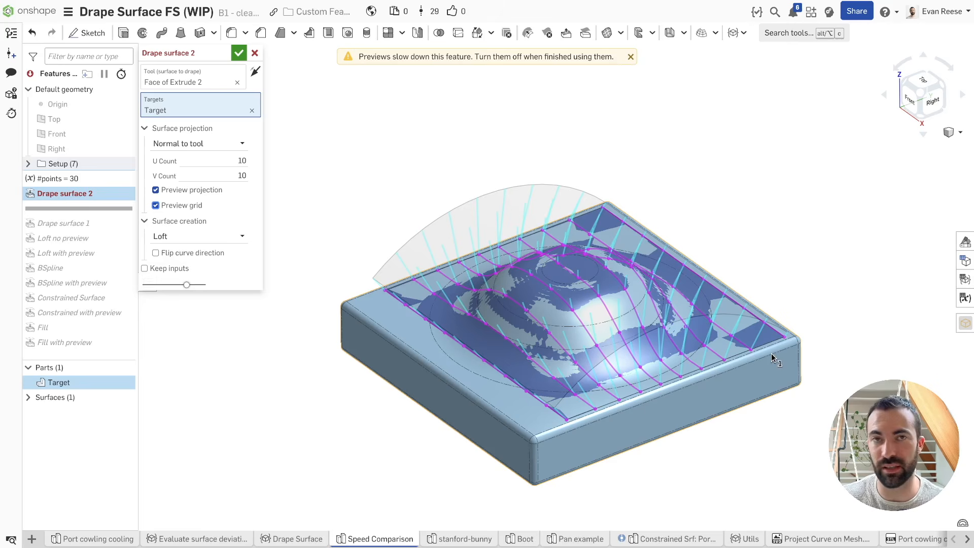
pyautogui.moveTo(740, 260); pyautogui.dragTo(792, 231, button='right')
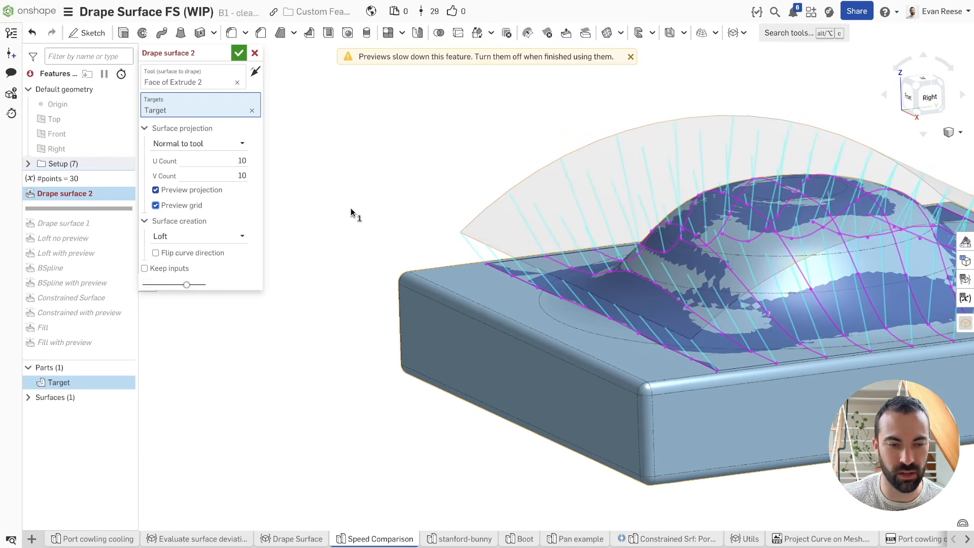
# Step: Switch the drape's surface projection from Normal to tool to Normal to target and accept the feature
pyautogui.click(219, 144)
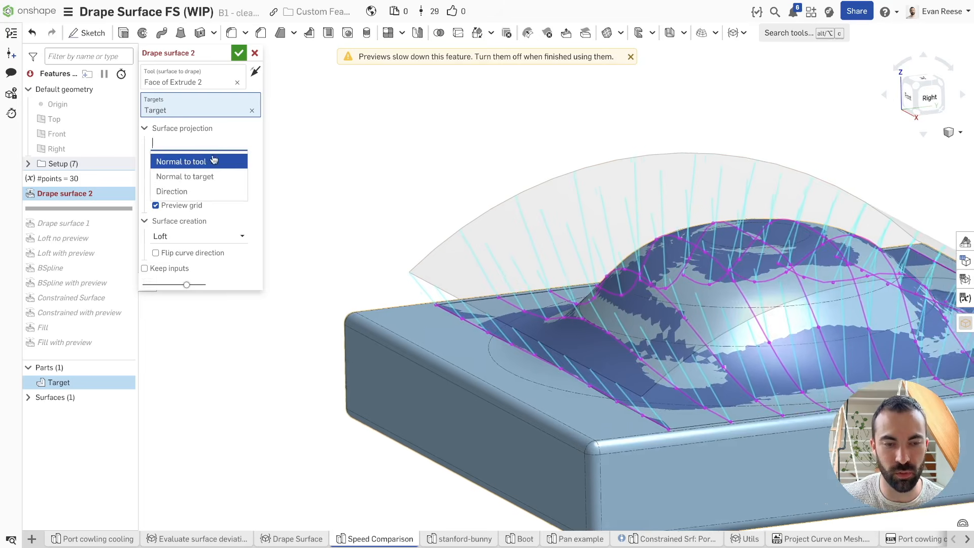
pyautogui.click(226, 162)
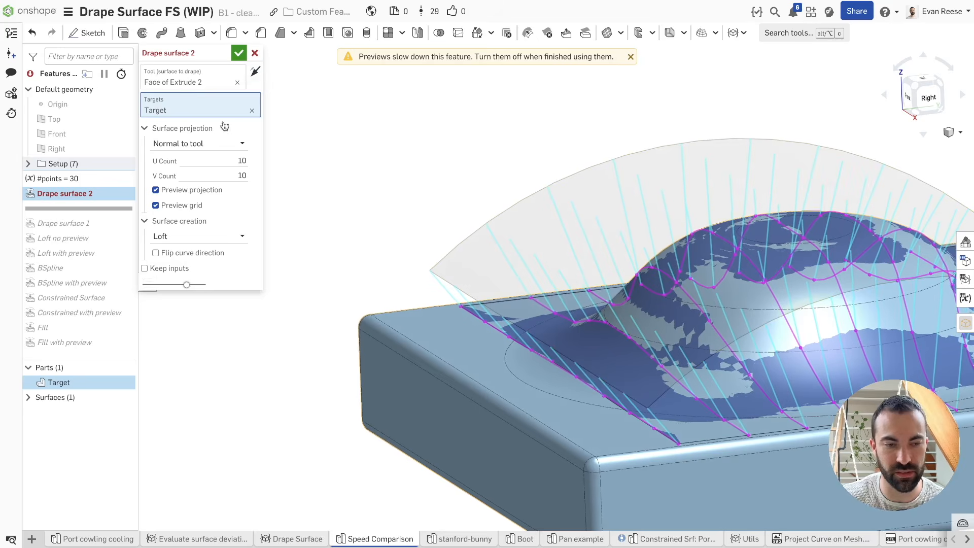
pyautogui.click(198, 143)
pyautogui.click(195, 176)
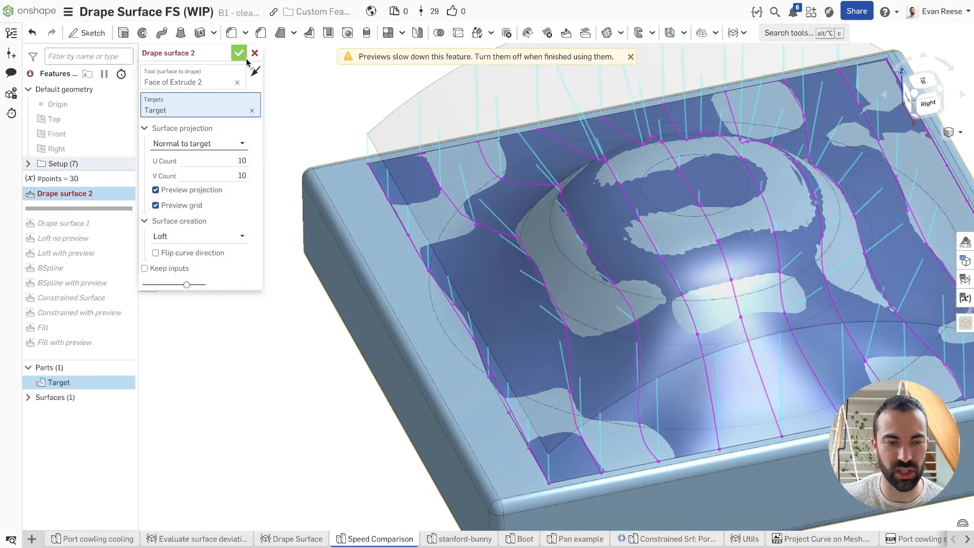
pyautogui.click(238, 53)
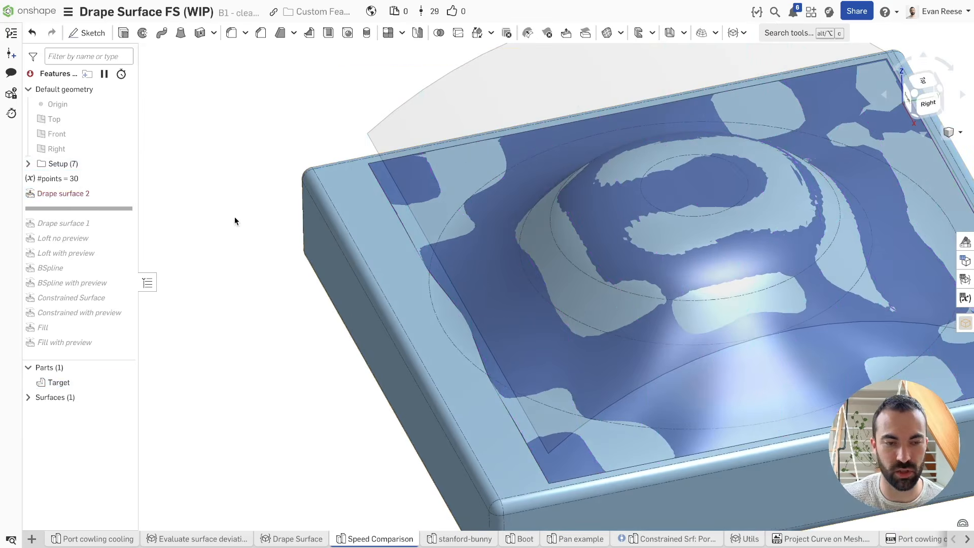
# Step: Try a curve-to-face Projected curve with the Normal to target option, and cancel it
pyautogui.hotkey('alt', 'c')
pyautogui.write('prj')
pyautogui.press('Down')
pyautogui.press('Return')
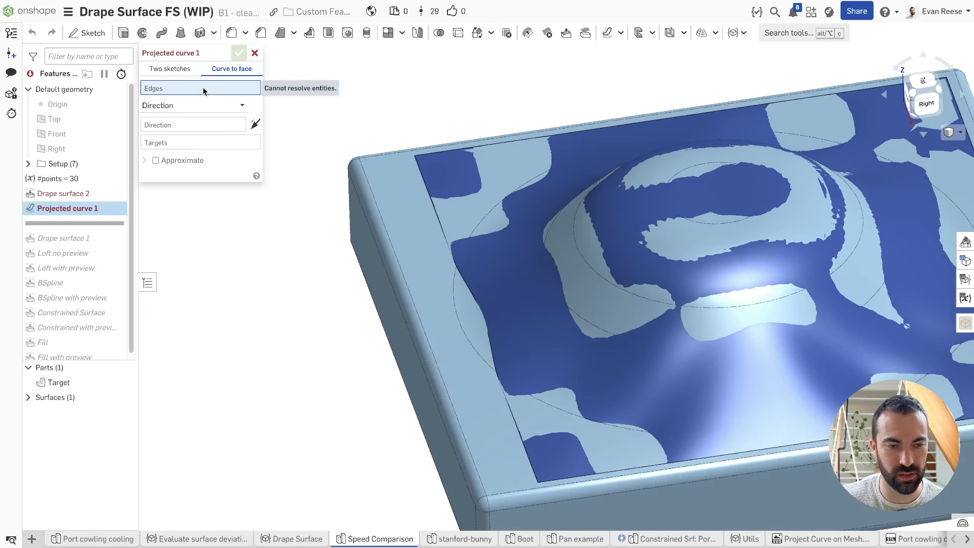
pyautogui.click(188, 106)
pyautogui.click(181, 142)
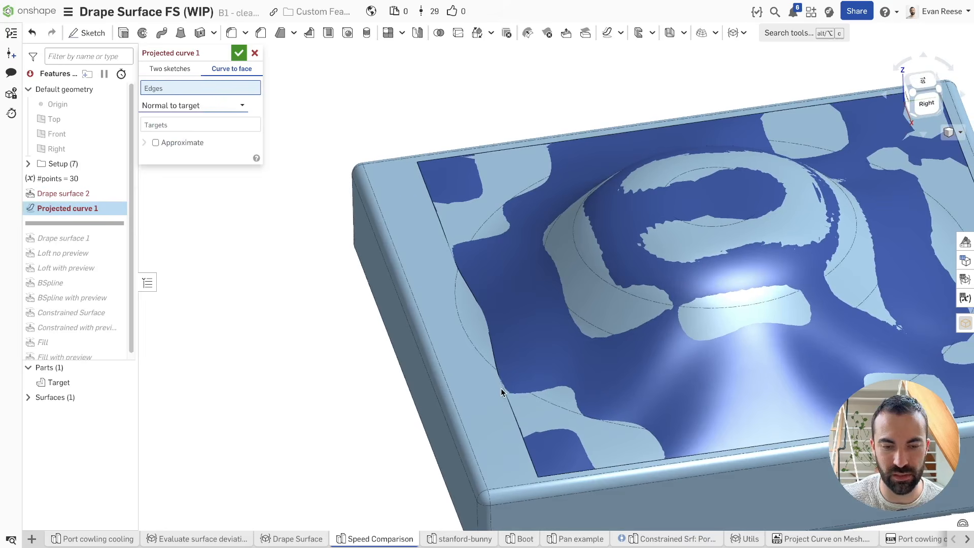
pyautogui.click(254, 53)
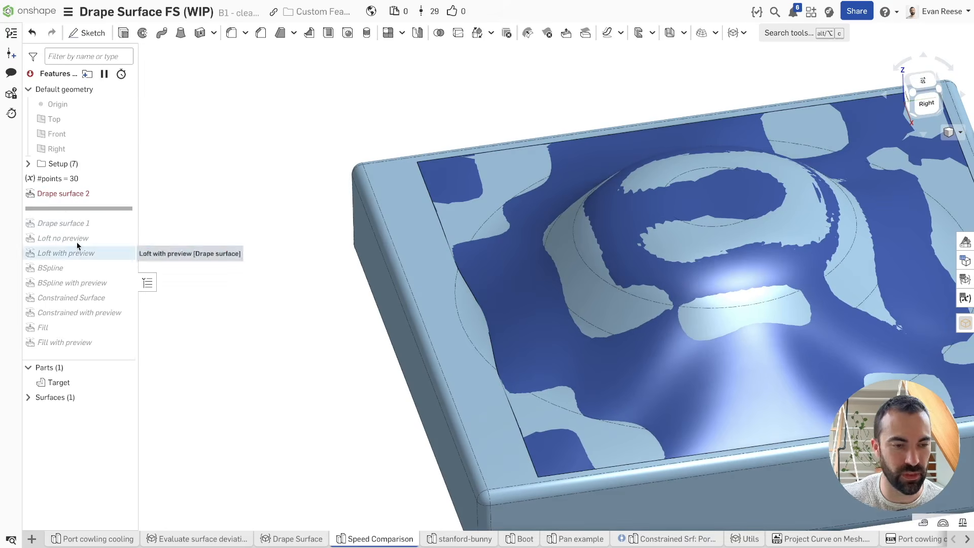
# Step: Reopen the drape surface feature and set its surface projection to Normal to tool
pyautogui.doubleClick(65, 192)
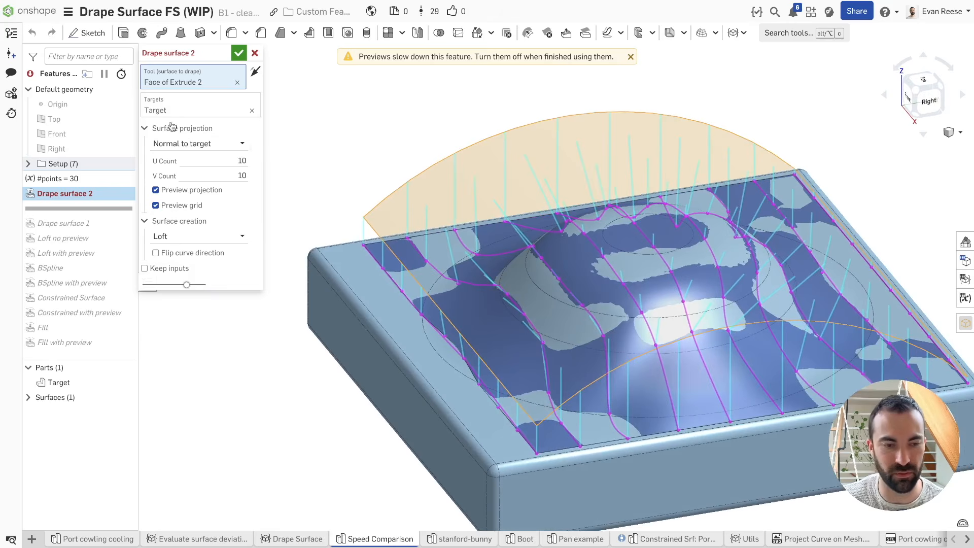
pyautogui.click(182, 144)
pyautogui.click(180, 176)
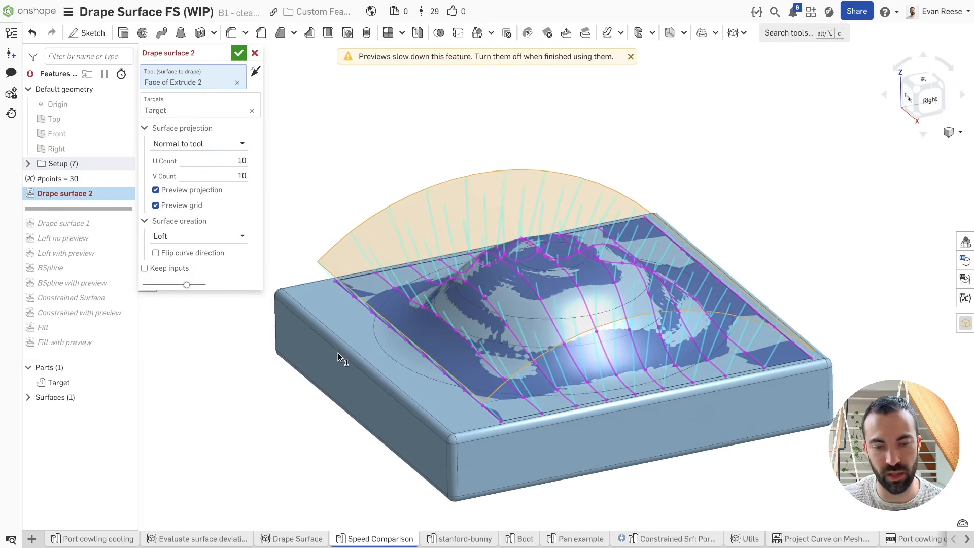
# Step: Set the drape's surface projection to Direction using the Top plane, and flip the direction towards the target
pyautogui.click(211, 147)
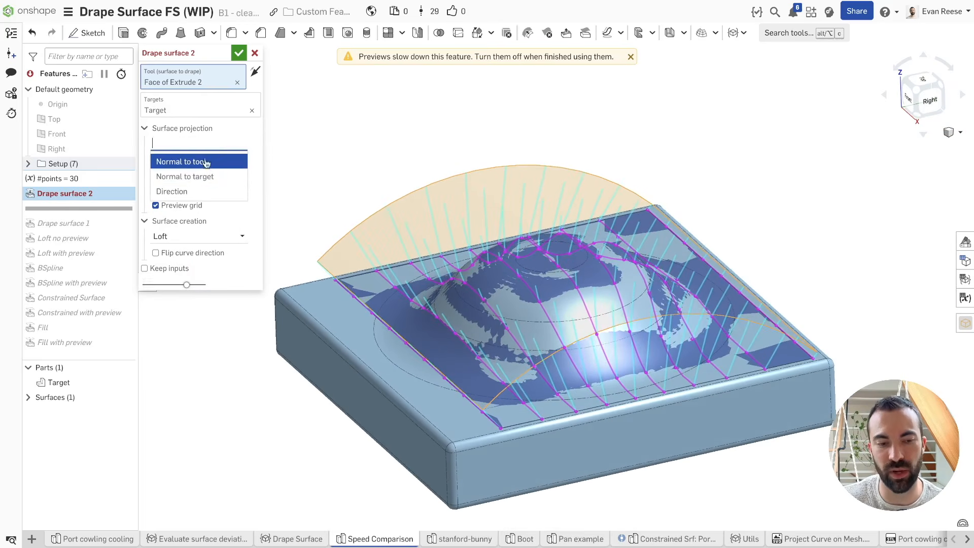
pyautogui.click(191, 192)
pyautogui.click(73, 121)
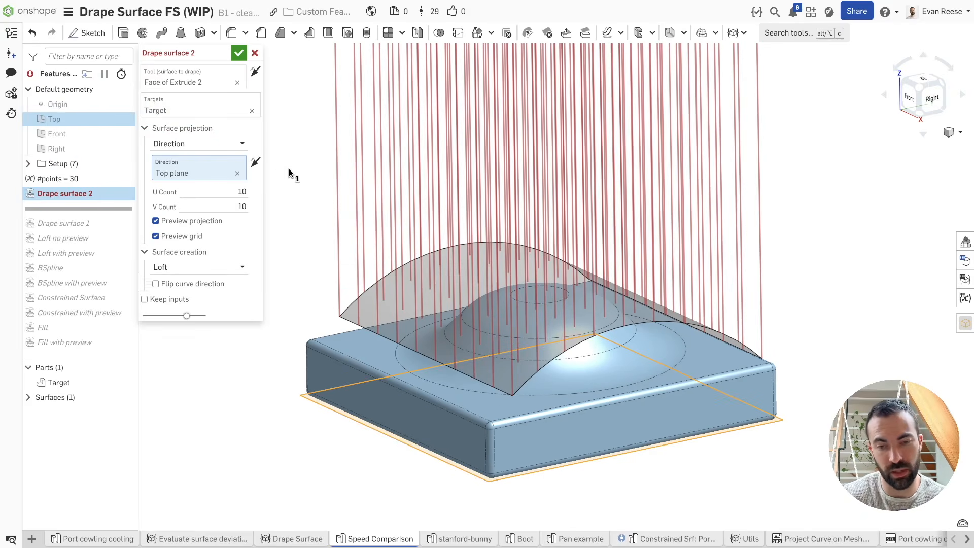
pyautogui.press('f')
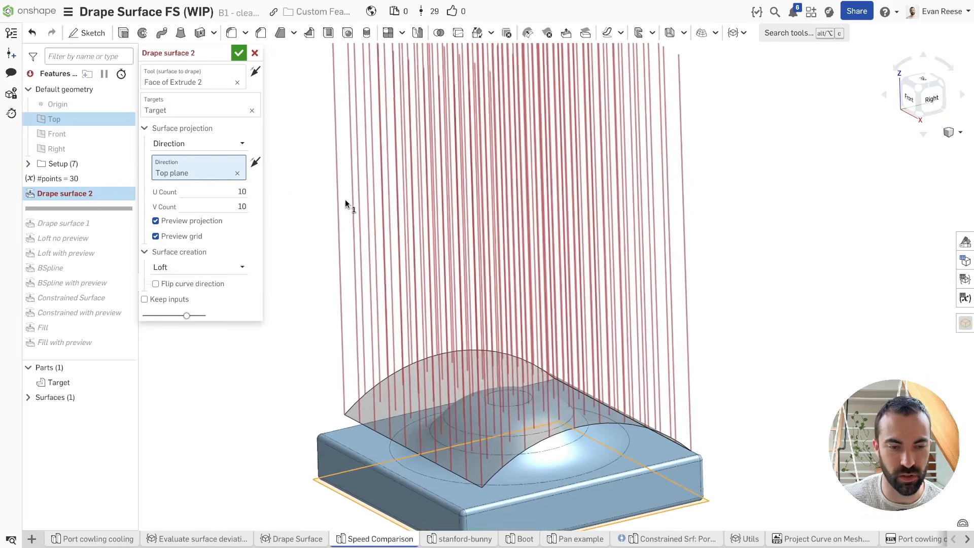
pyautogui.click(256, 163)
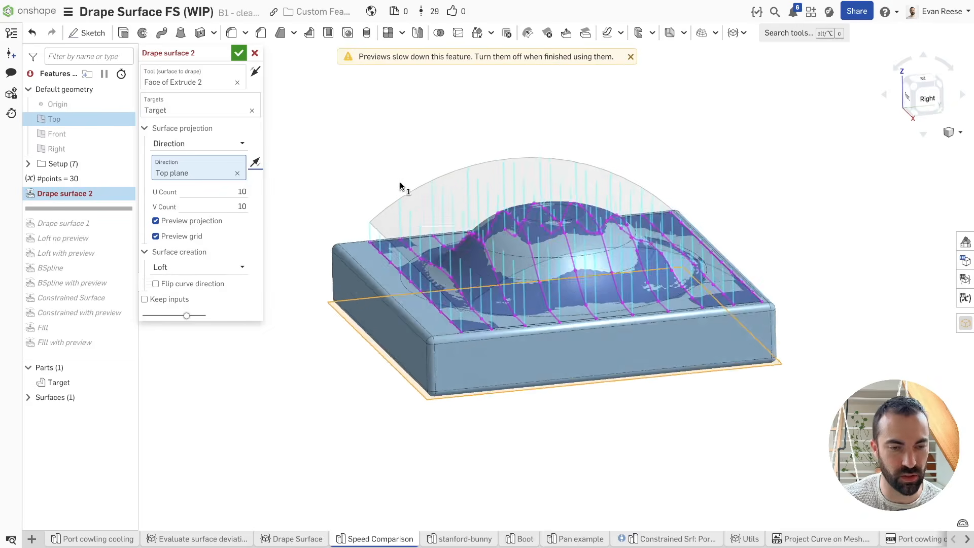
# Step: Return the drape's surface projection to Normal to tool and turn on the grid preview
pyautogui.click(239, 144)
pyautogui.click(177, 161)
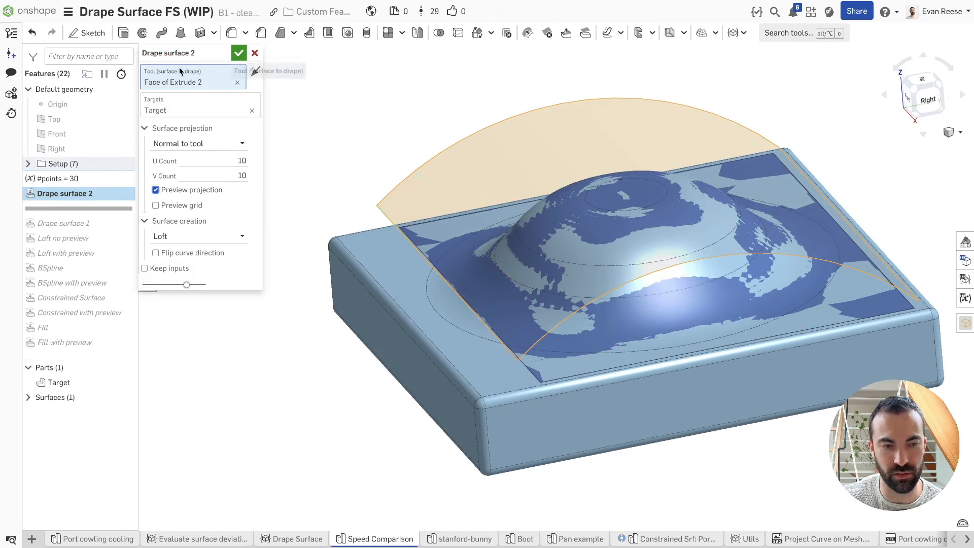
pyautogui.click(184, 205)
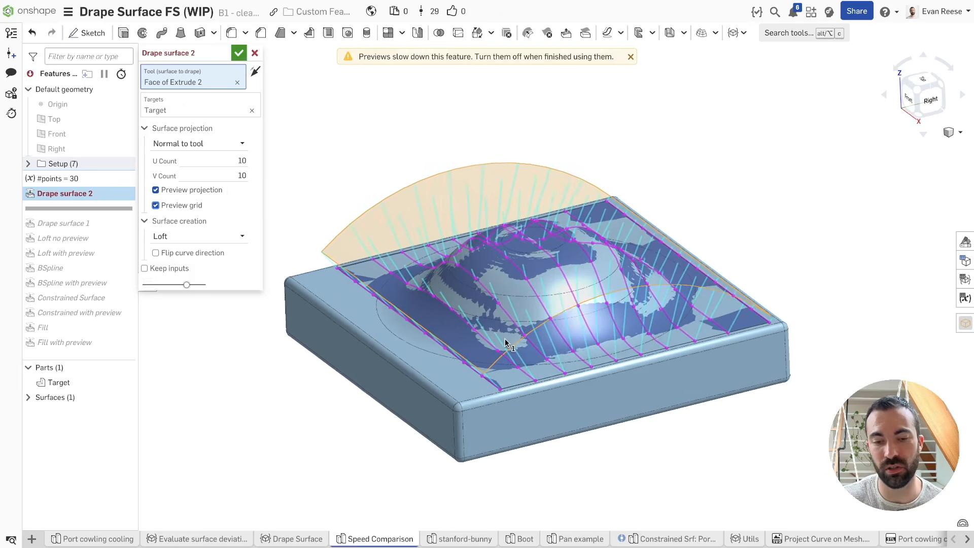
# Step: Accept the drape surface with its previews off and check the feature regeneration times
pyautogui.click(238, 53)
pyautogui.click(120, 75)
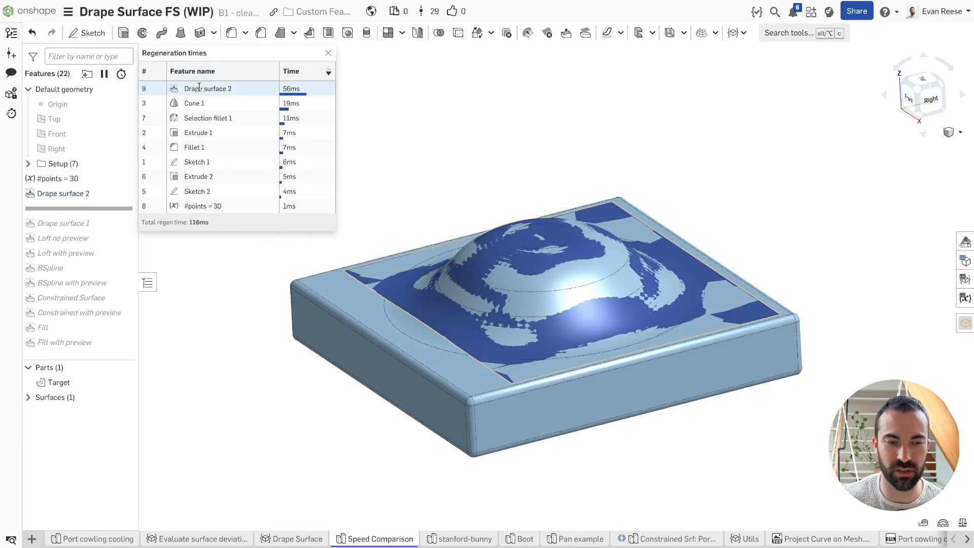
pyautogui.click(328, 53)
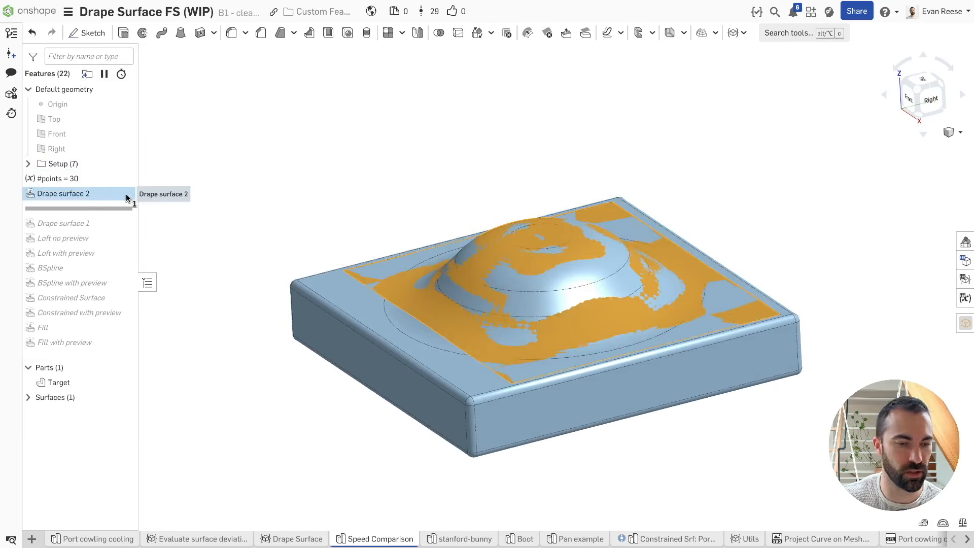
# Step: Reopen the drape surface to check its preview settings, close it and review the regeneration times again
pyautogui.doubleClick(125, 195)
pyautogui.scroll(2, 512, 151)
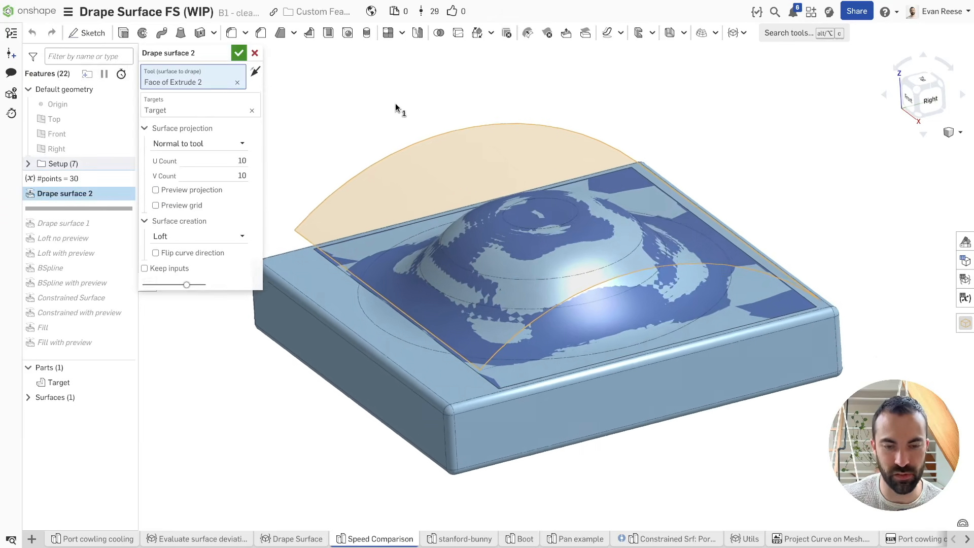
pyautogui.click(239, 53)
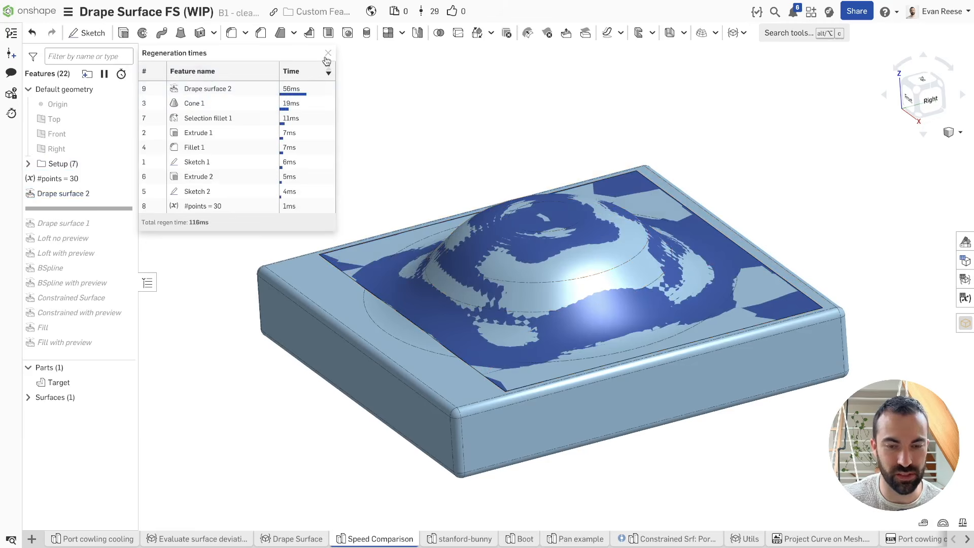
pyautogui.click(327, 53)
# Step: Turn on the projection and grid previews in the drape surface, accept it and compare its regeneration time
pyautogui.doubleClick(127, 193)
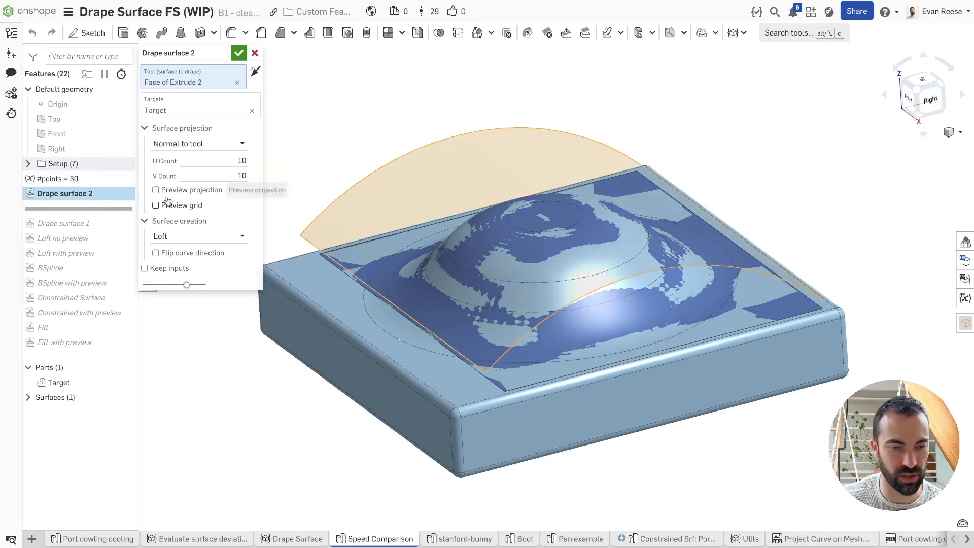
pyautogui.click(169, 207)
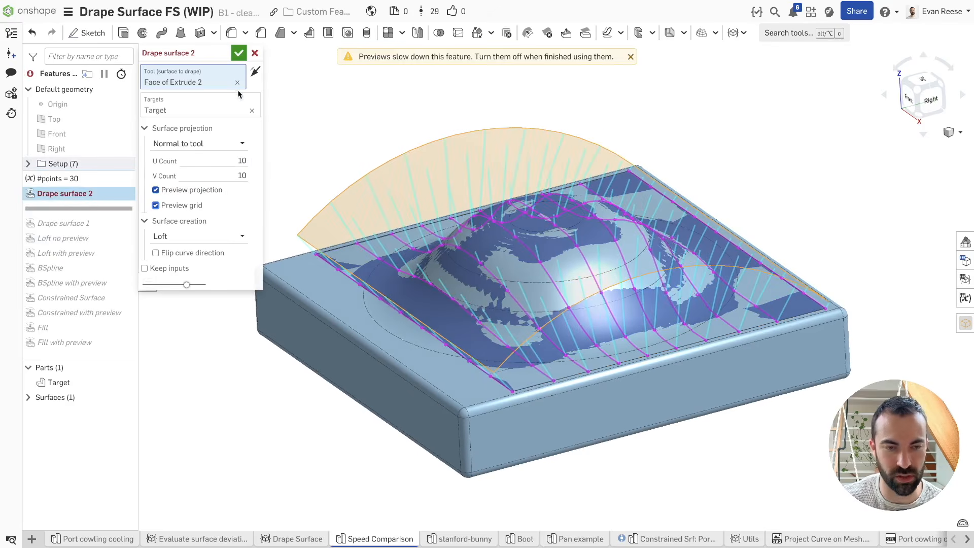
pyautogui.click(239, 53)
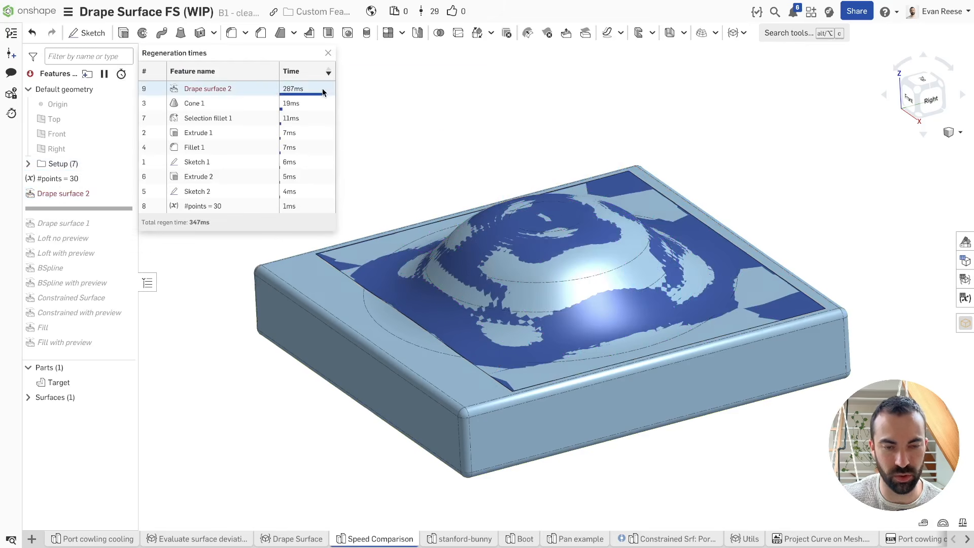
# Step: Reopen the drape surface, turn off its projection preview, and set U Count to 23 and V Count to 34
pyautogui.click(329, 54)
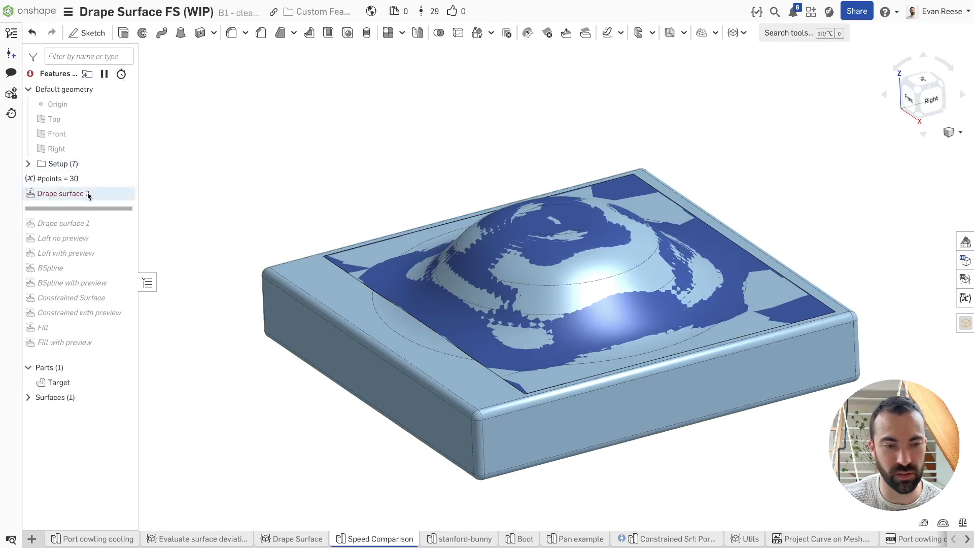
pyautogui.doubleClick(48, 193)
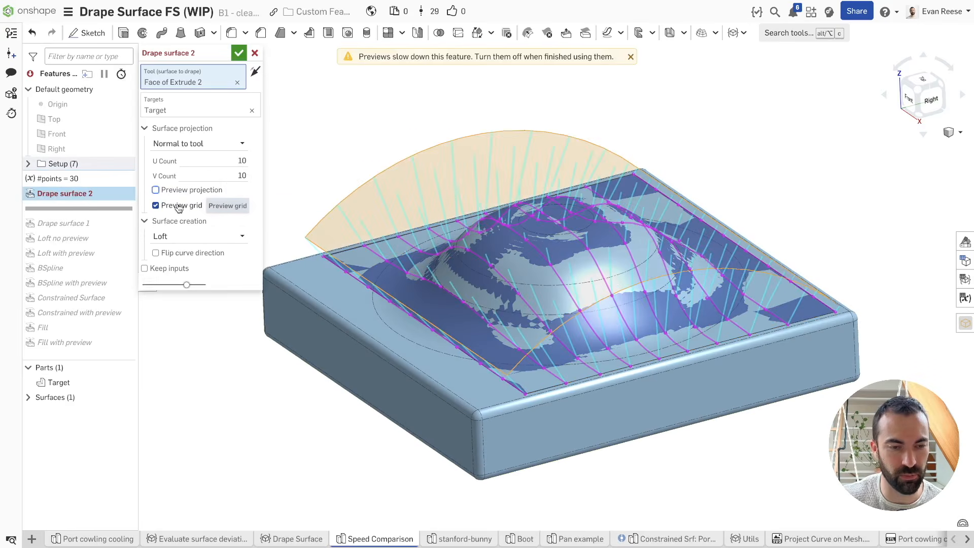
pyautogui.click(156, 206)
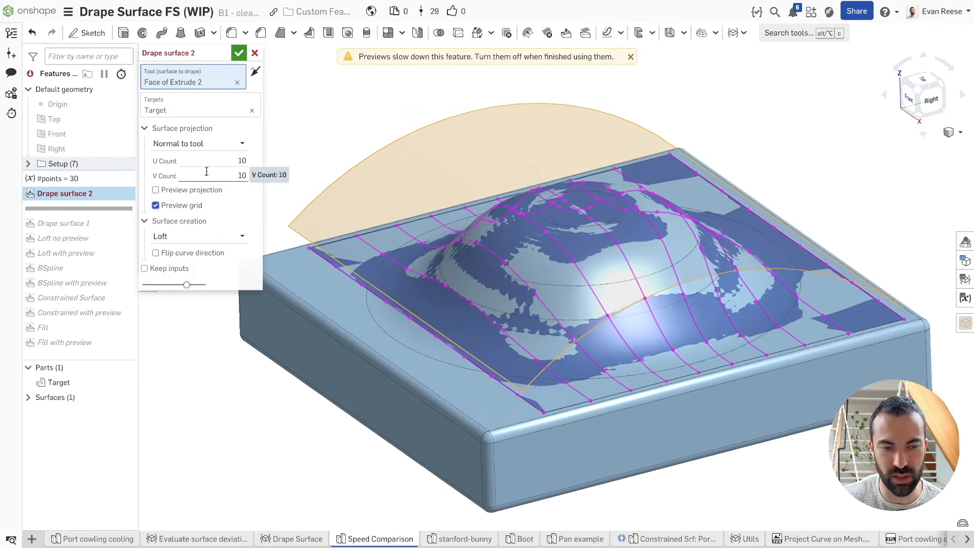
pyautogui.click(207, 161)
pyautogui.write('23')
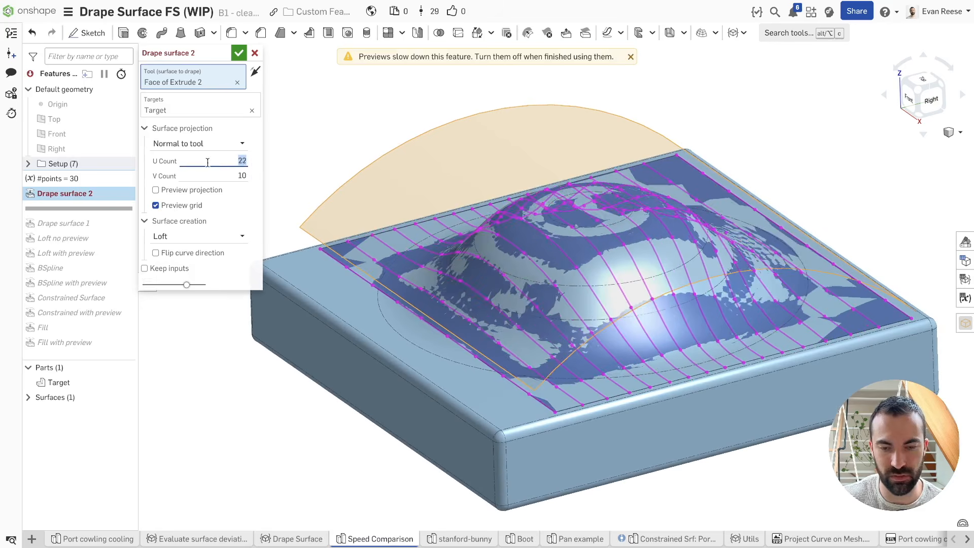
pyautogui.click(210, 174)
pyautogui.scroll(16, 210, 174)
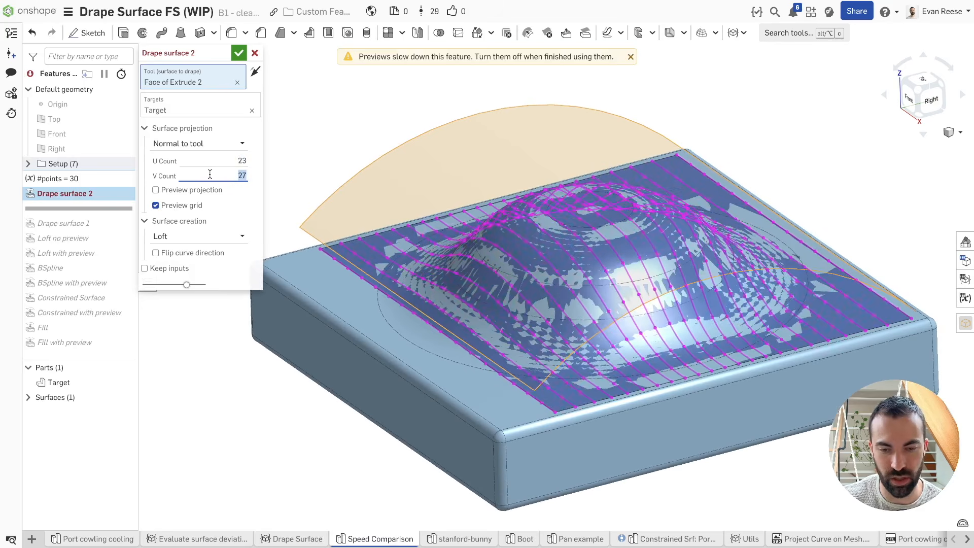
pyautogui.moveTo(800, 287); pyautogui.dragTo(787, 332, button='right')
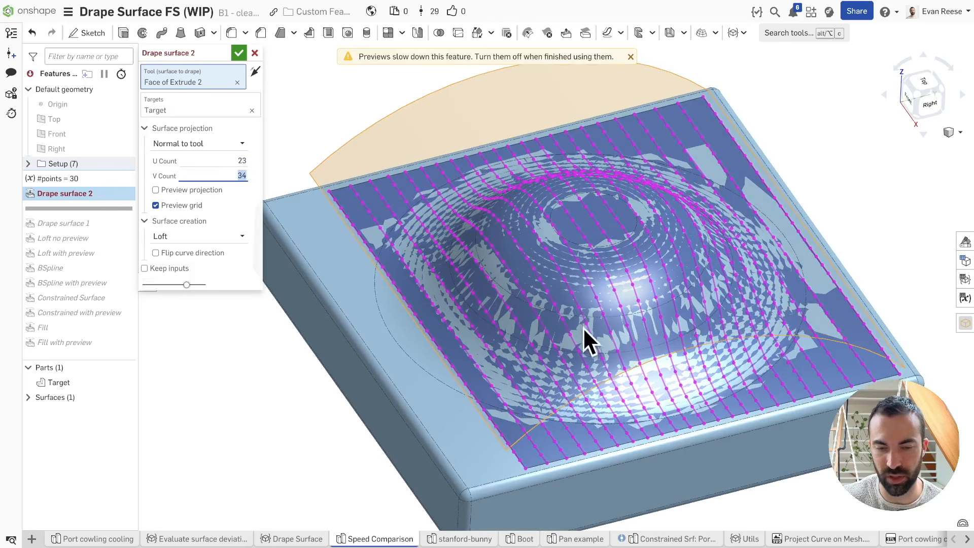
# Step: Accept the drape surface with both previews off and check its regeneration time
pyautogui.click(239, 53)
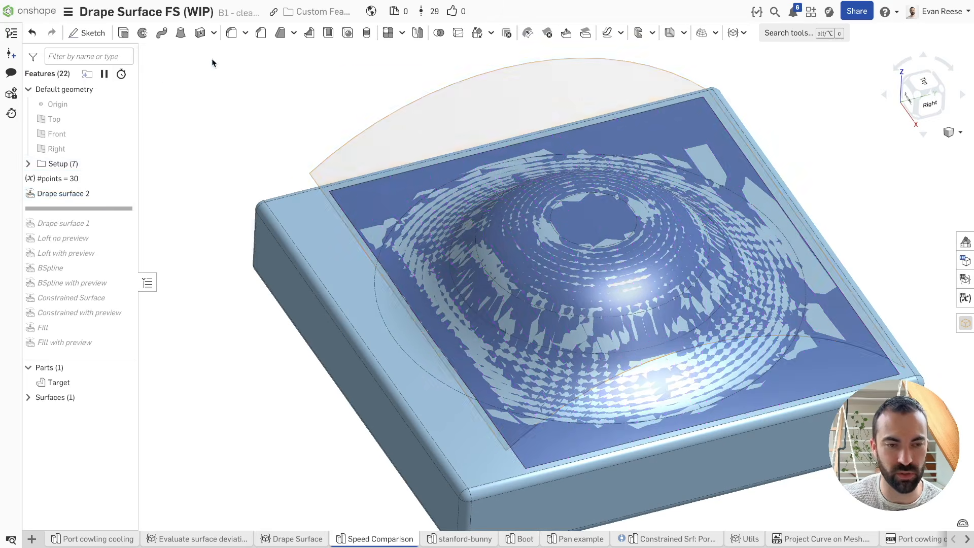
pyautogui.click(121, 73)
pyautogui.click(237, 94)
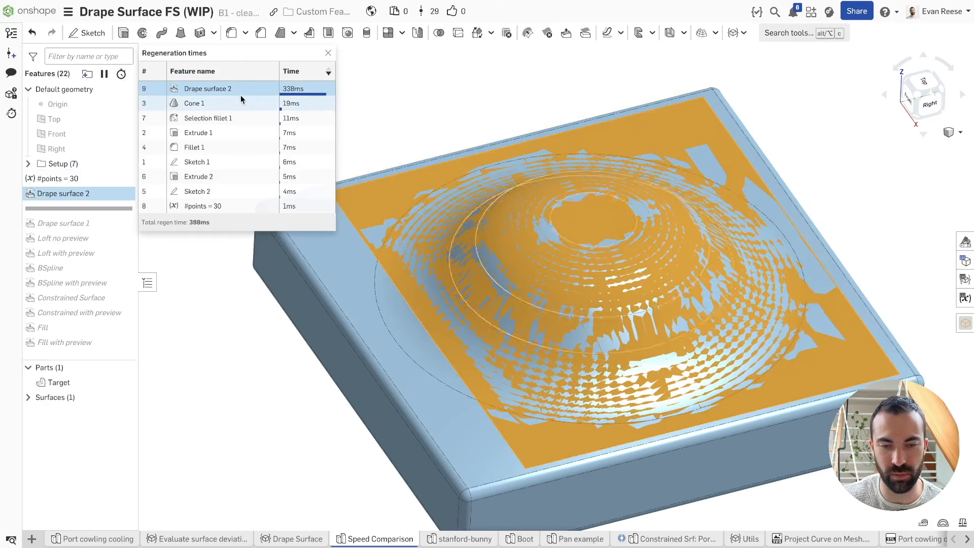
pyautogui.press('f')
pyautogui.moveTo(513, 279); pyautogui.dragTo(498, 180, button='right')
pyautogui.click(328, 54)
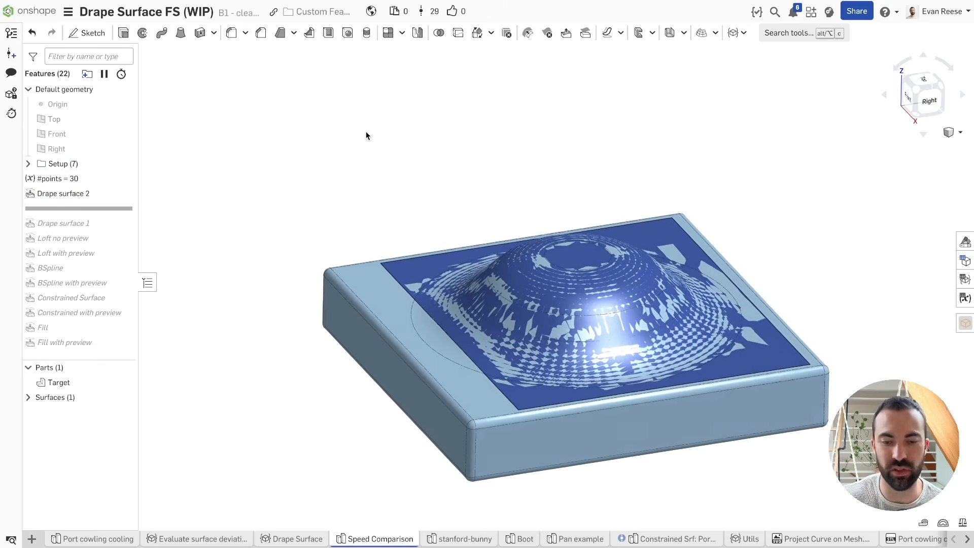
# Step: Inspect the denser draped surface over the dome and review the feature regeneration times again
pyautogui.click(412, 263)
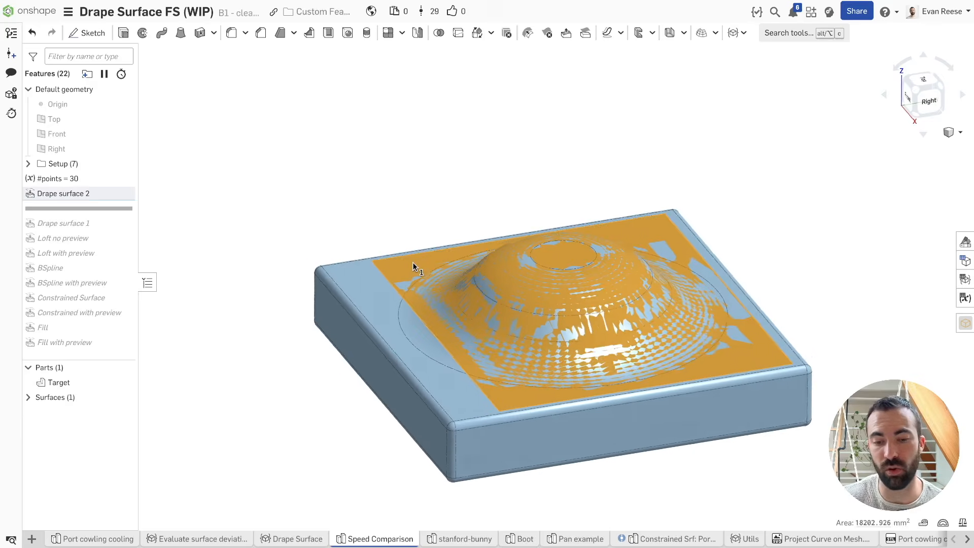
pyautogui.moveTo(413, 265); pyautogui.dragTo(262, 114, button='right')
pyautogui.click(261, 114)
pyautogui.click(121, 74)
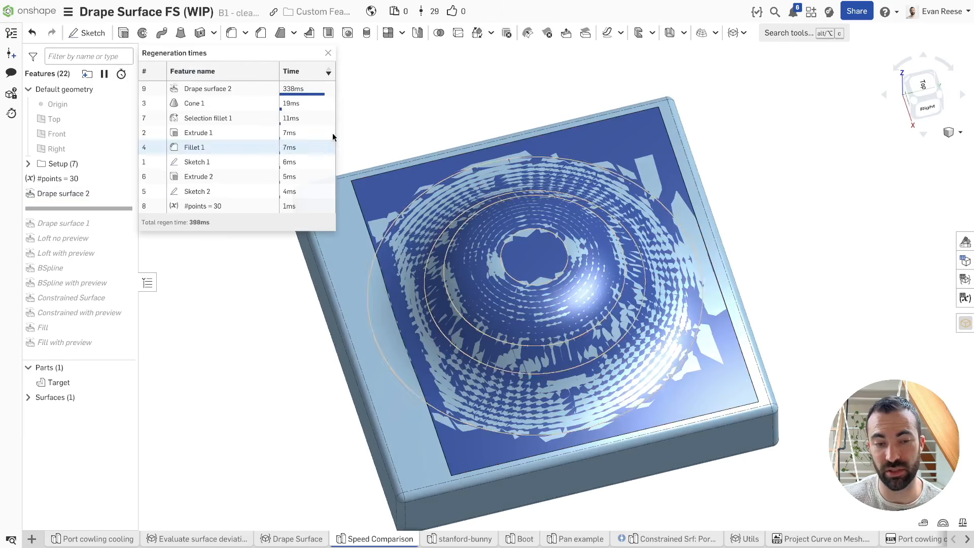
pyautogui.click(329, 54)
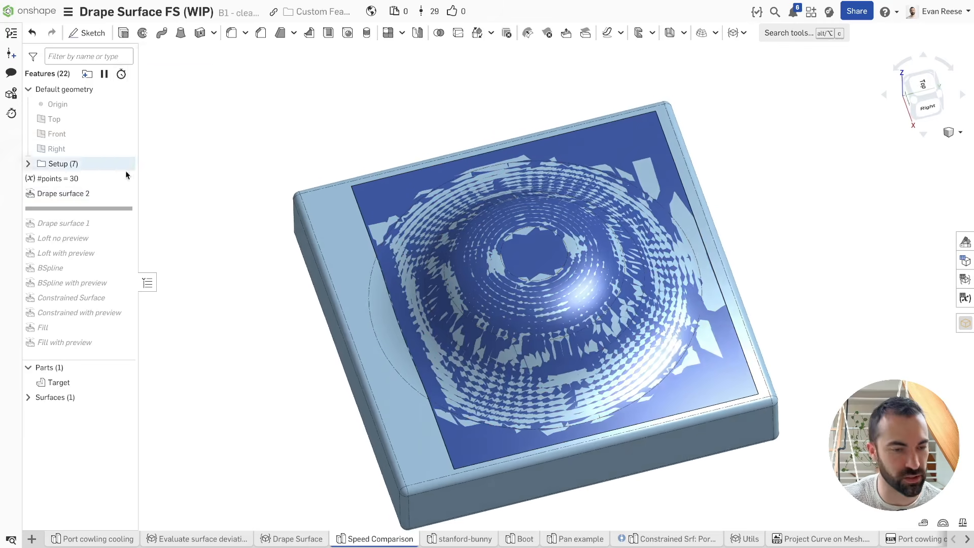
# Step: Reopen the drape surface, set its U Count and V Count to 10, and turn on the grid preview
pyautogui.doubleClick(66, 193)
pyautogui.scroll(5, 465, 125)
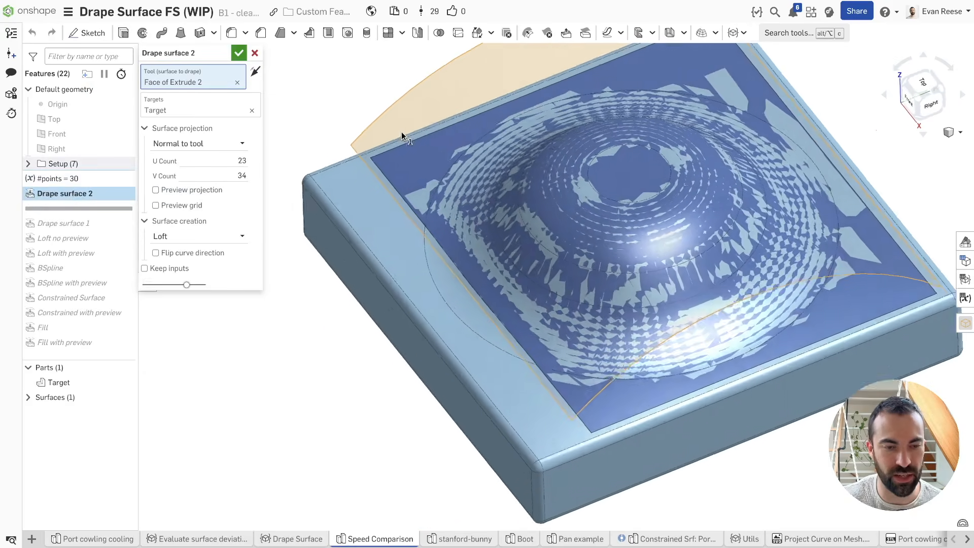
pyautogui.click(231, 158)
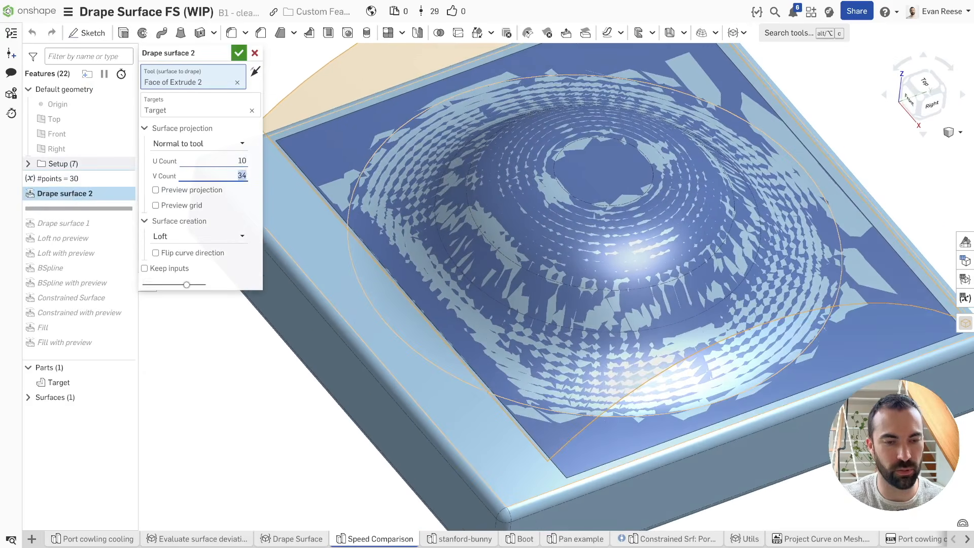
pyautogui.scroll(-5, 334, 149)
pyautogui.click(155, 205)
pyautogui.scroll(1, 716, 158)
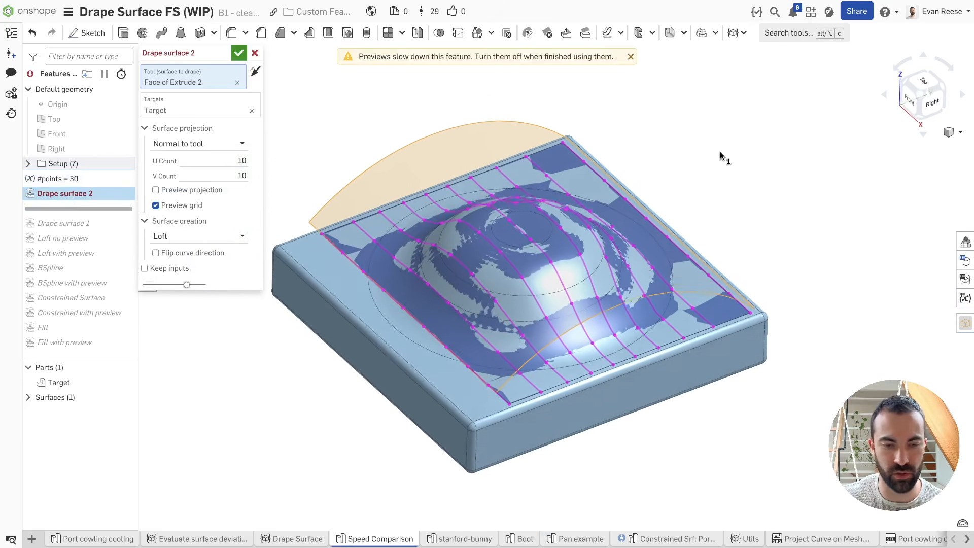
# Step: Collapse the drape surface's projection settings and set its surface creation method to B-spline surface
pyautogui.click(158, 131)
pyautogui.click(159, 131)
pyautogui.click(160, 131)
pyautogui.click(160, 132)
pyautogui.click(162, 133)
pyautogui.click(162, 133)
pyautogui.click(161, 133)
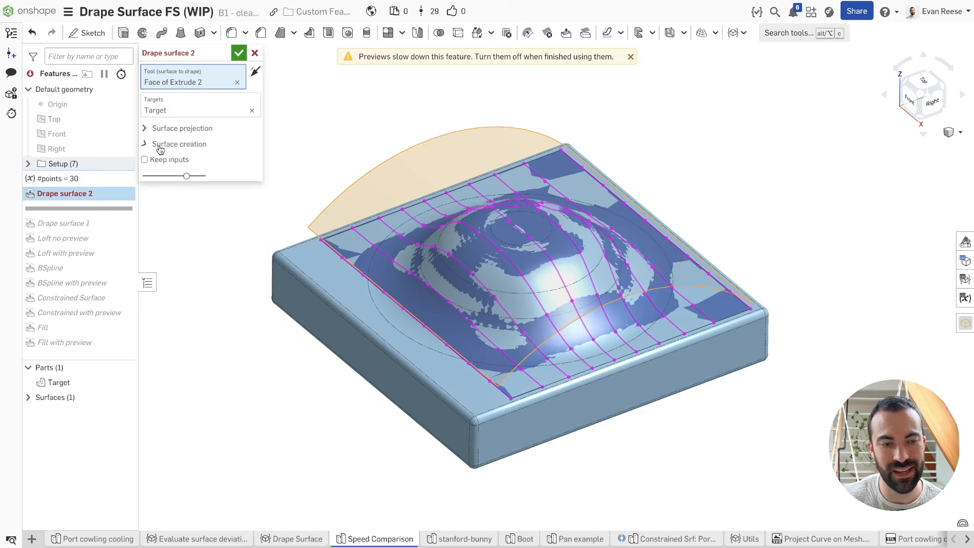
pyautogui.scroll(1, 221, 200)
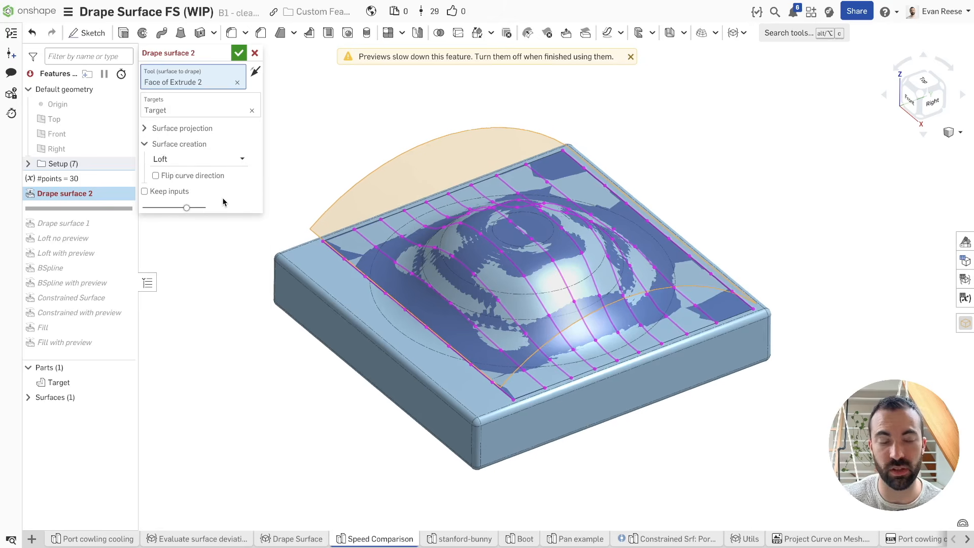
pyautogui.click(175, 162)
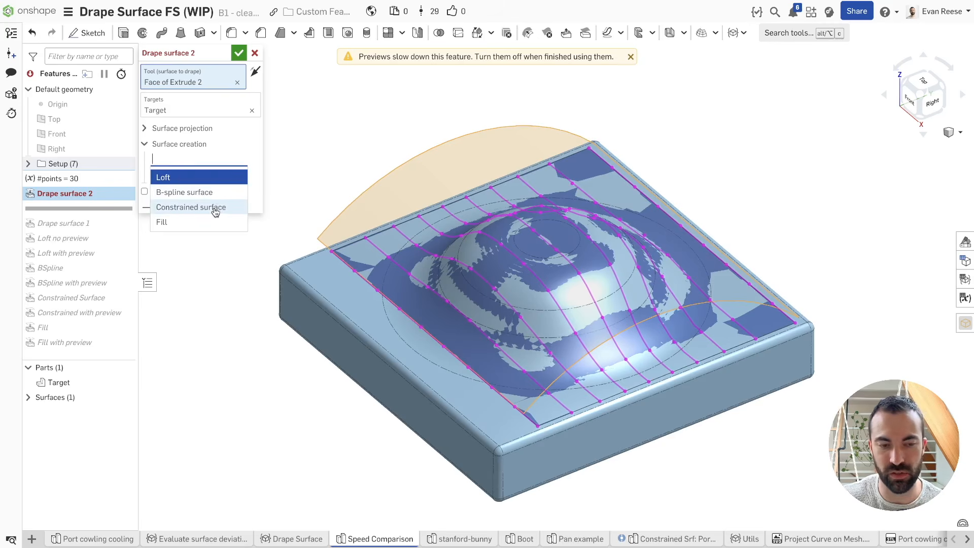
pyautogui.scroll(3, 191, 224)
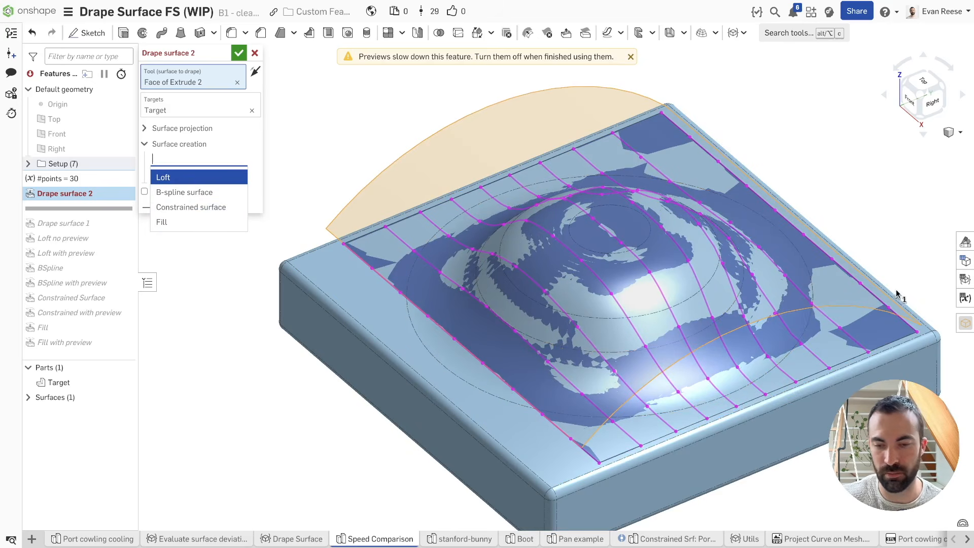
pyautogui.click(163, 194)
pyautogui.scroll(-2, 558, 337)
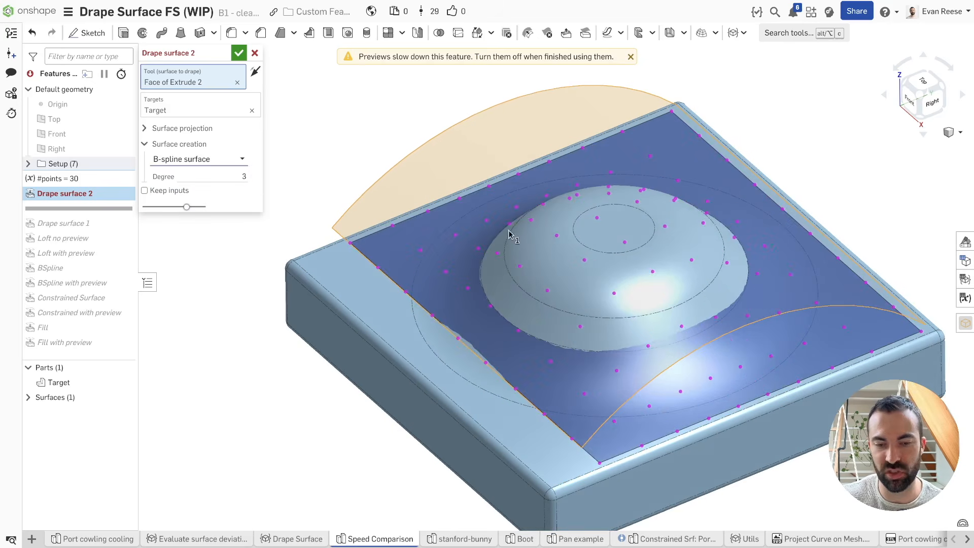
# Step: Hide the Target part to inspect the B-spline surface against its grid points, and accept the drape surface
pyautogui.moveTo(558, 334); pyautogui.dragTo(462, 355, button='right')
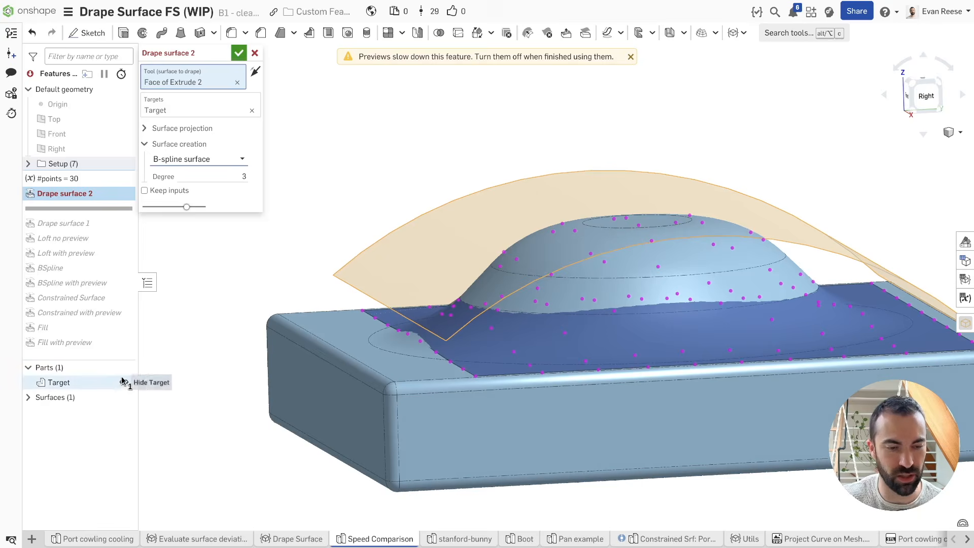
pyautogui.click(122, 380)
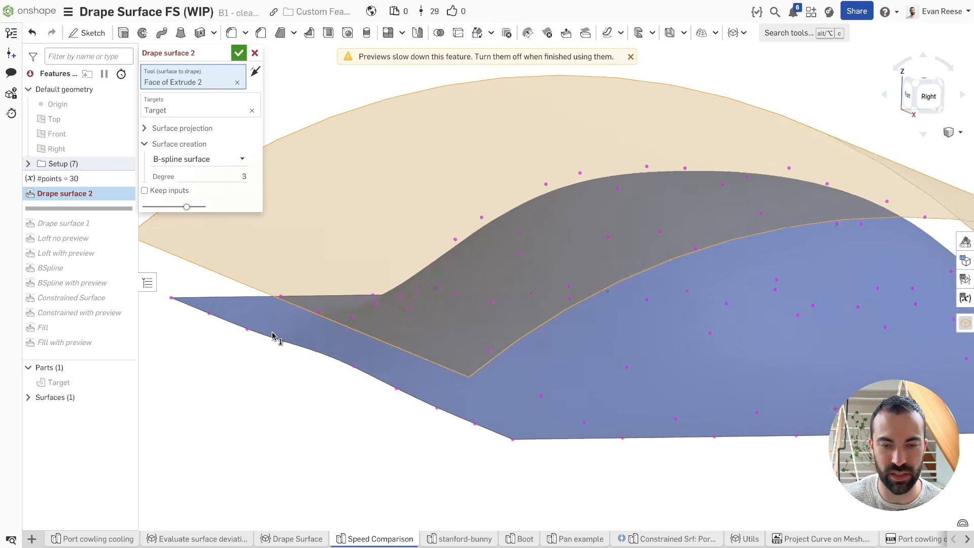
pyautogui.click(238, 52)
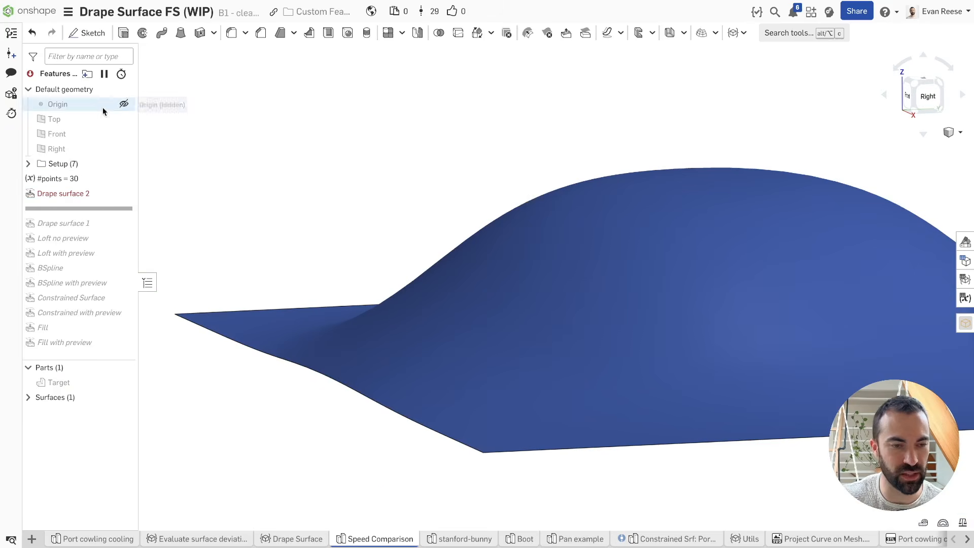
# Step: Start a sketch on the Top plane and draw a degree 3 Bézier curve with four control points beside the surface
pyautogui.click(86, 124)
pyautogui.hotkey('shift', 's')
pyautogui.press('n')
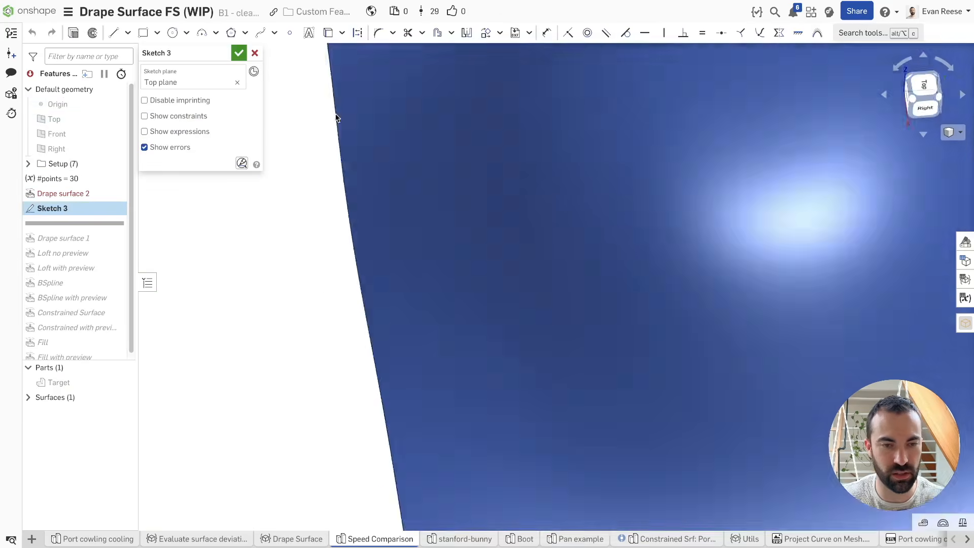
pyautogui.click(283, 60)
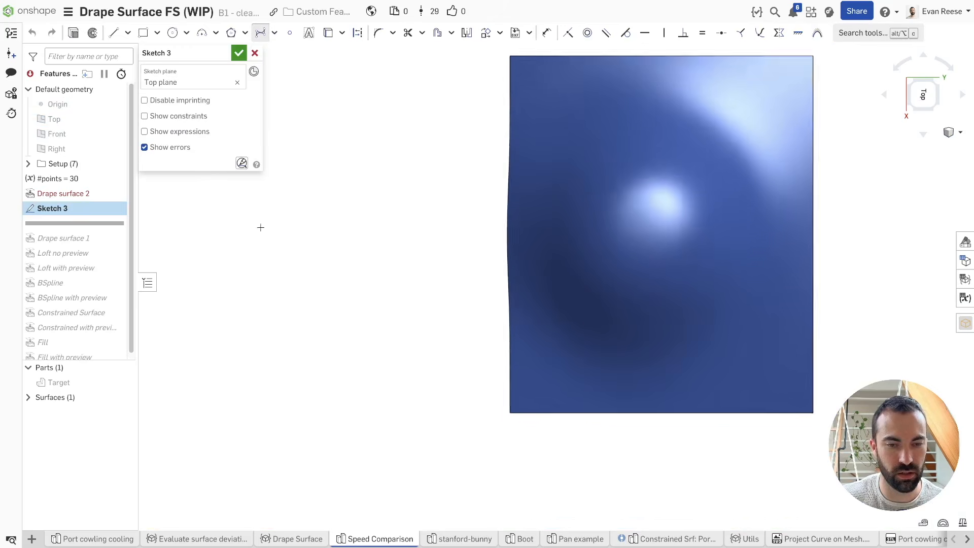
pyautogui.click(163, 269)
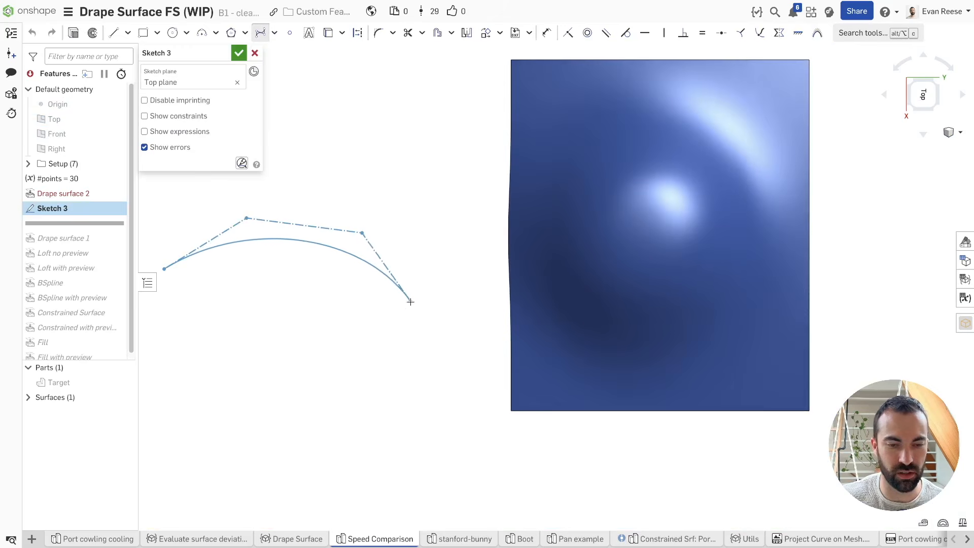
pyautogui.doubleClick(416, 324)
pyautogui.press('Escape')
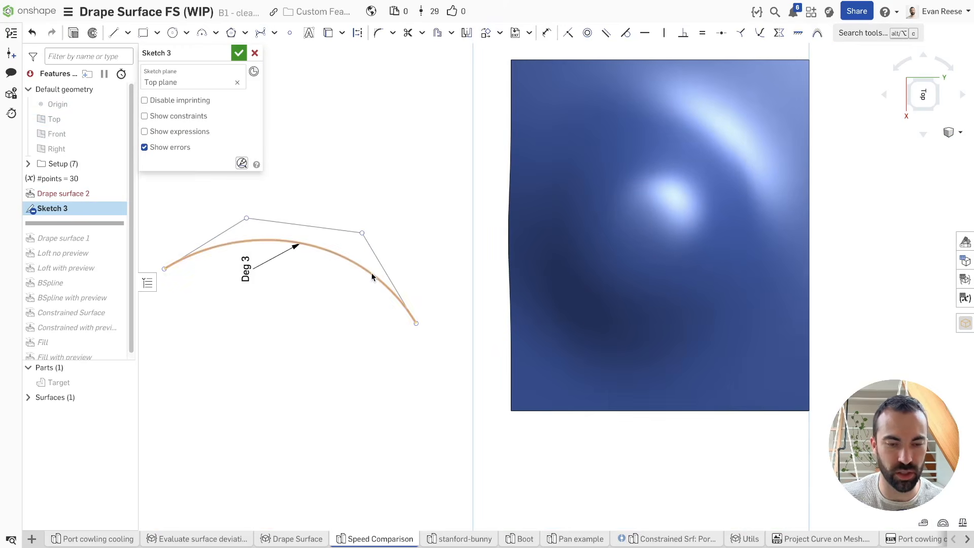
# Step: Delete the Bézier curve and cancel the sketch
pyautogui.scroll(-3, 389, 305)
pyautogui.click(411, 336)
pyautogui.moveTo(411, 336); pyautogui.dragTo(414, 342, button='right')
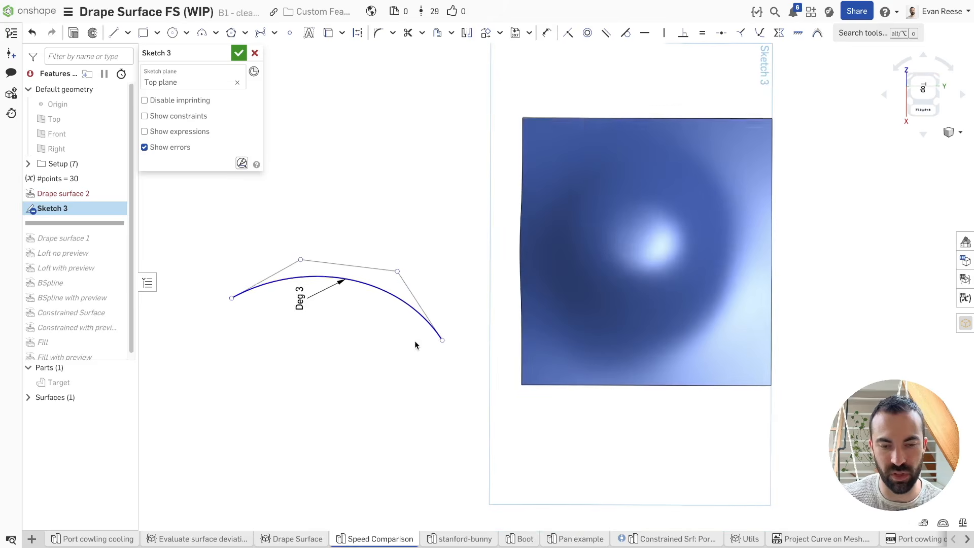
pyautogui.press('Delete')
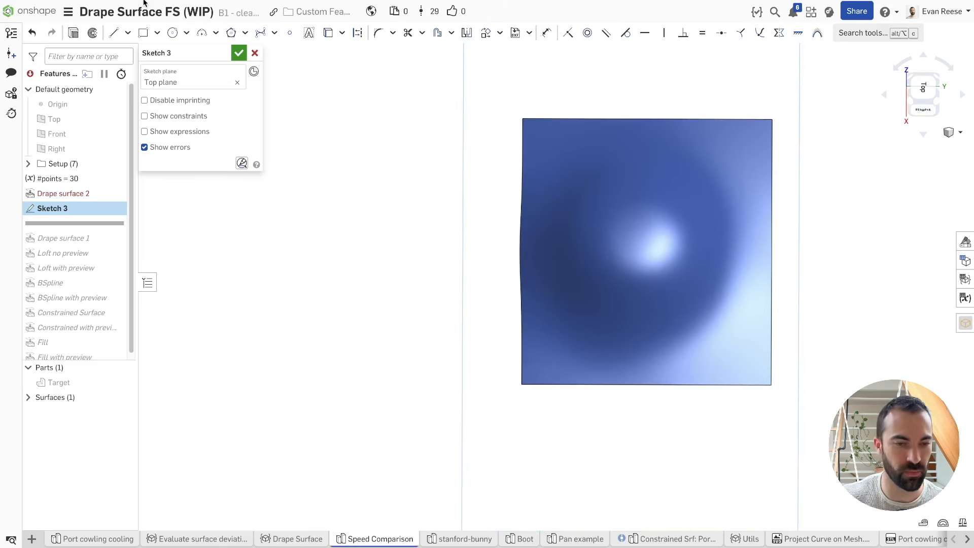
pyautogui.click(256, 54)
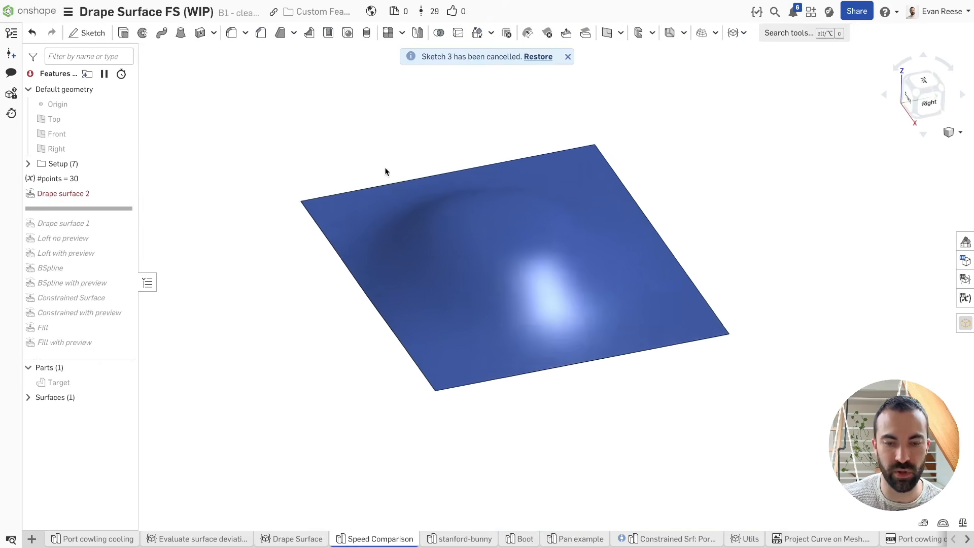
# Step: Reopen the drape surface, show its curvature combs at a reduced comb size, and switch surface creation to Loft for comparison
pyautogui.doubleClick(76, 194)
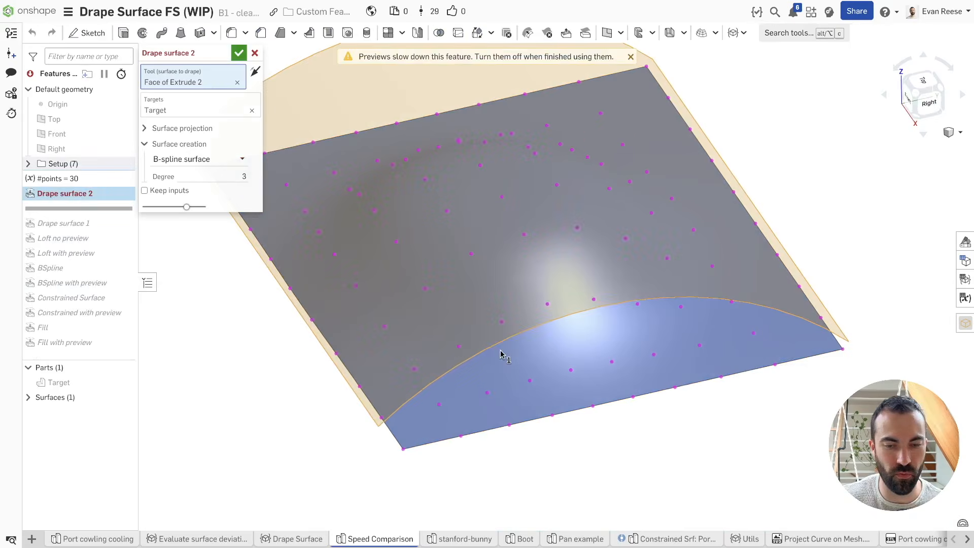
pyautogui.scroll(3, 348, 381)
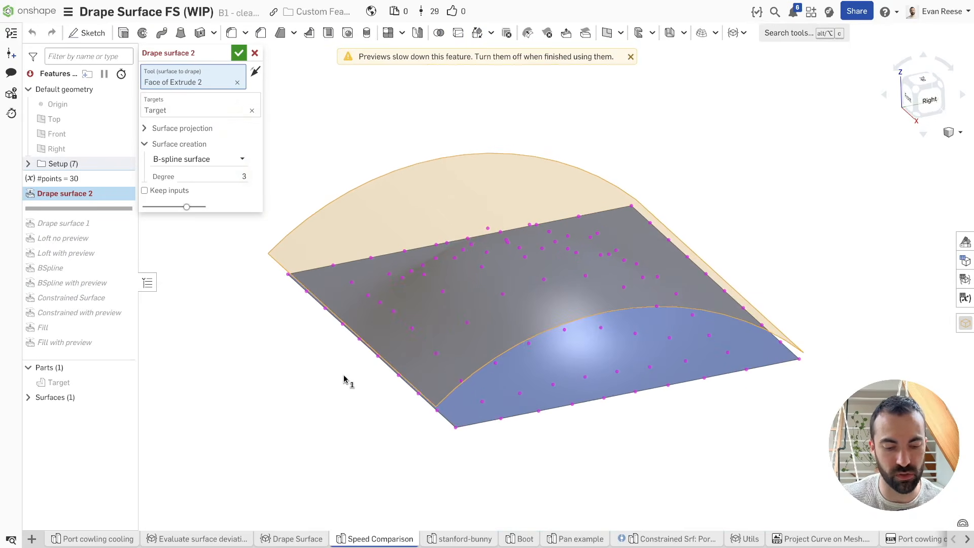
pyautogui.hotkey('shift', 'c')
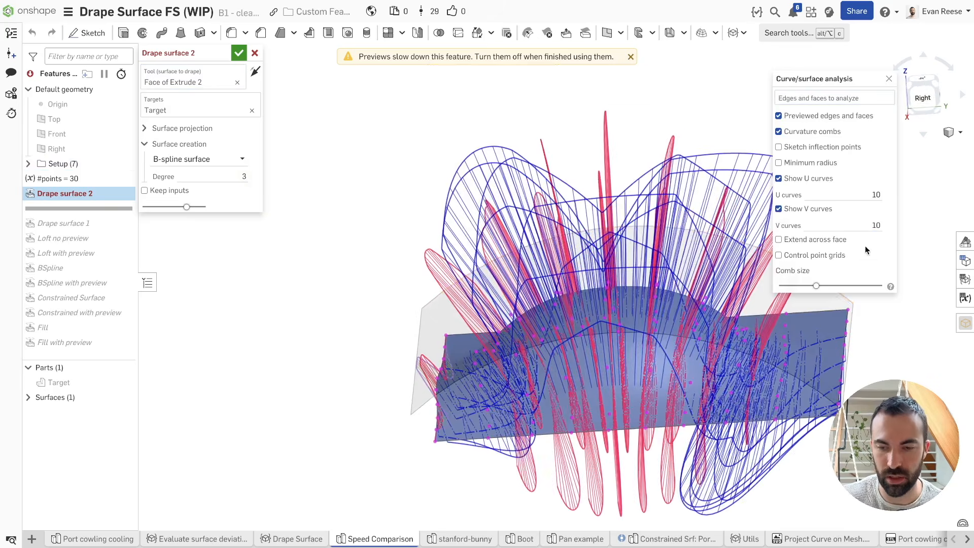
pyautogui.moveTo(817, 287); pyautogui.dragTo(809, 287)
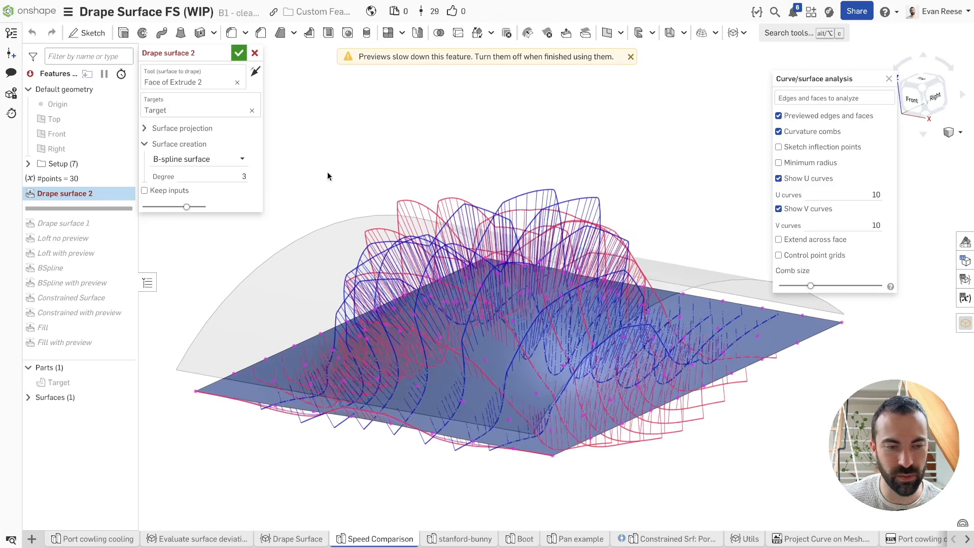
pyautogui.click(201, 159)
pyautogui.click(187, 177)
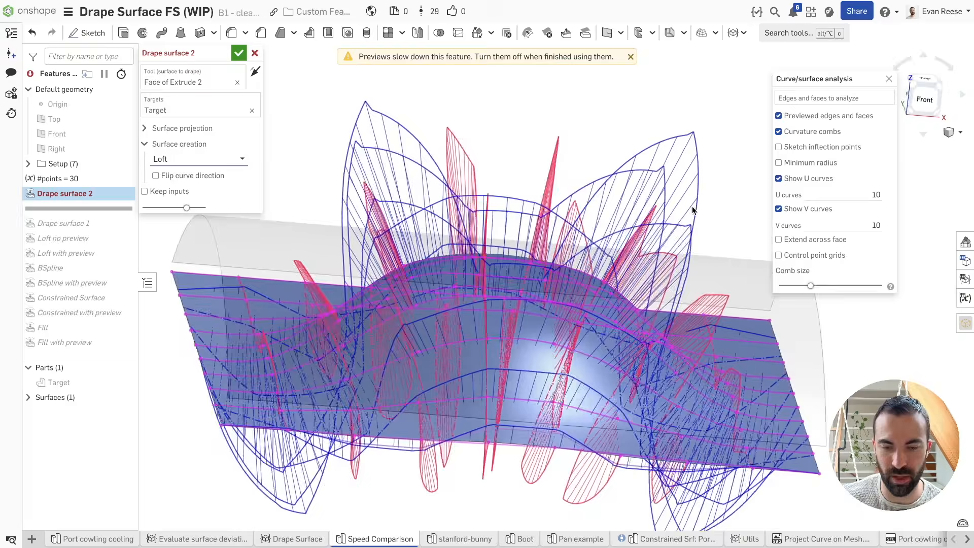
# Step: Switch the drape surface creation from Loft back to B-spline surface and set its degree to 5
pyautogui.scroll(-2, 696, 208)
pyautogui.moveTo(680, 260); pyautogui.dragTo(510, 264, button='right')
pyautogui.scroll(-2, 605, 318)
pyautogui.click(191, 160)
pyautogui.click(188, 192)
pyautogui.click(230, 177)
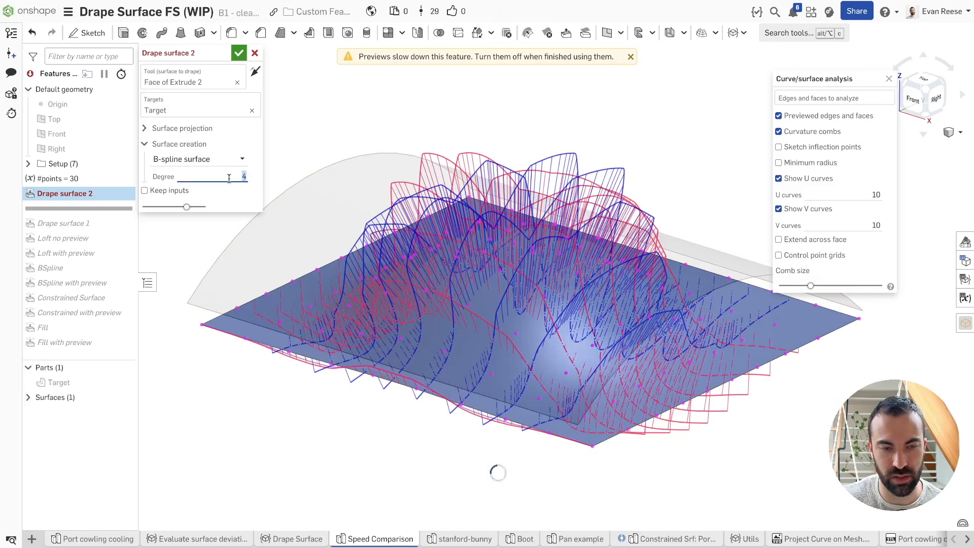
pyautogui.click(173, 128)
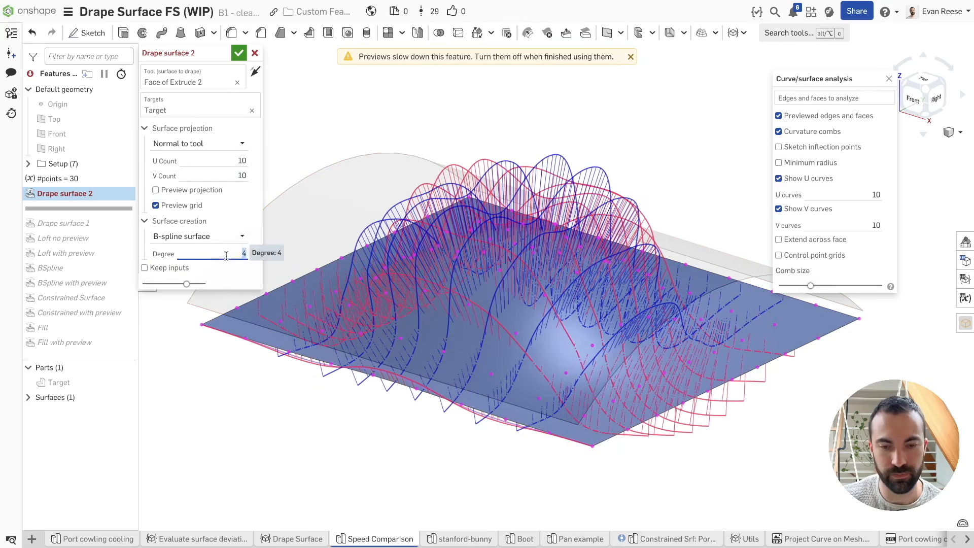
pyautogui.scroll(1, 226, 256)
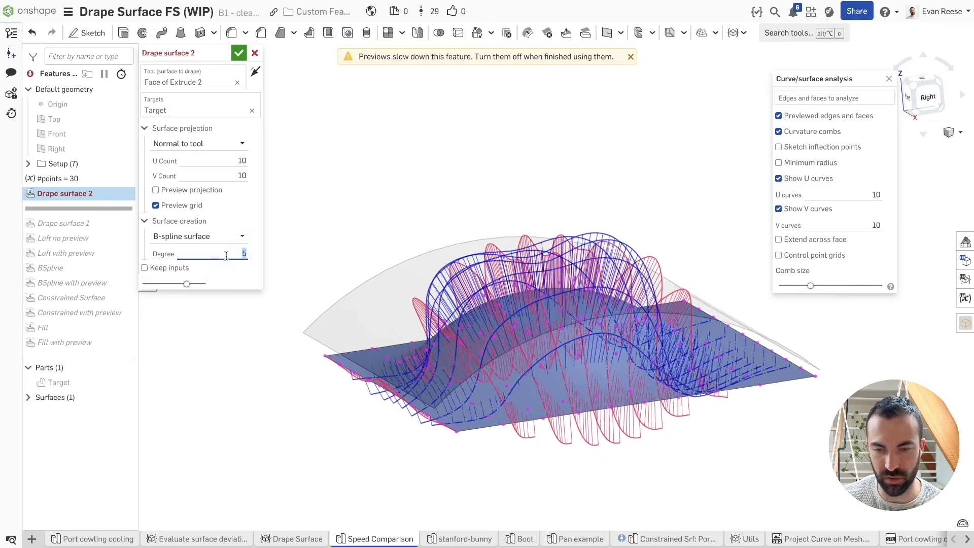
pyautogui.write('5')
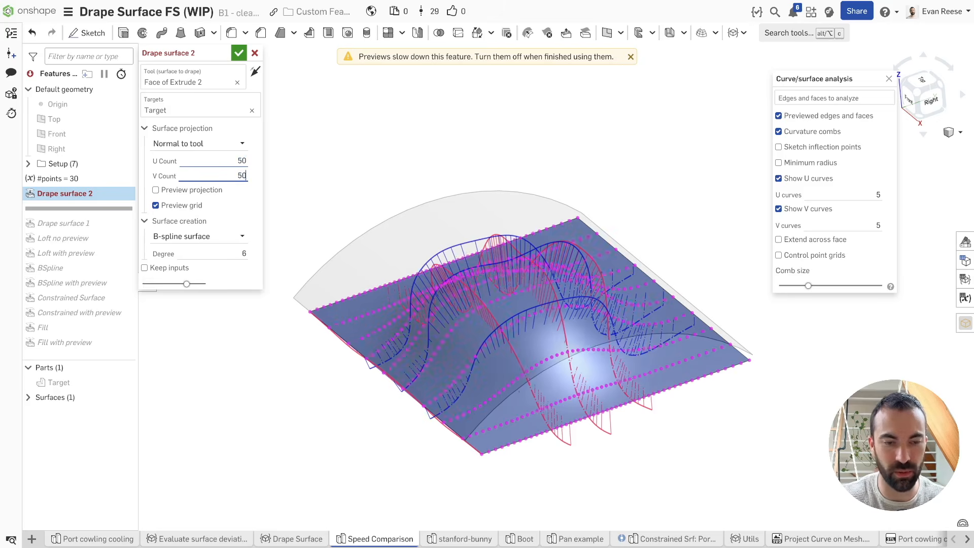
# Step: Set the U and V counts to 50, turn off the grid preview, and inspect the curvature combs
pyautogui.press('Tab')
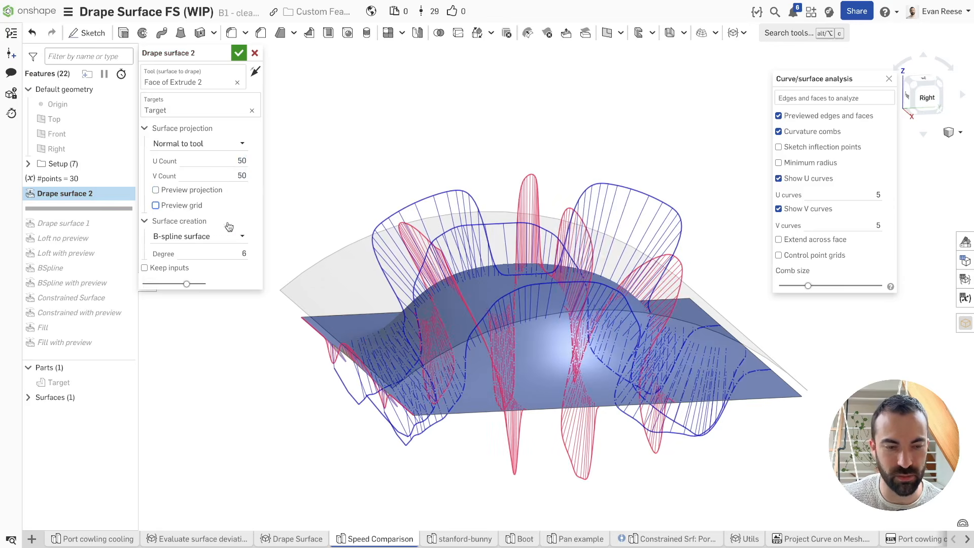
pyautogui.click(191, 208)
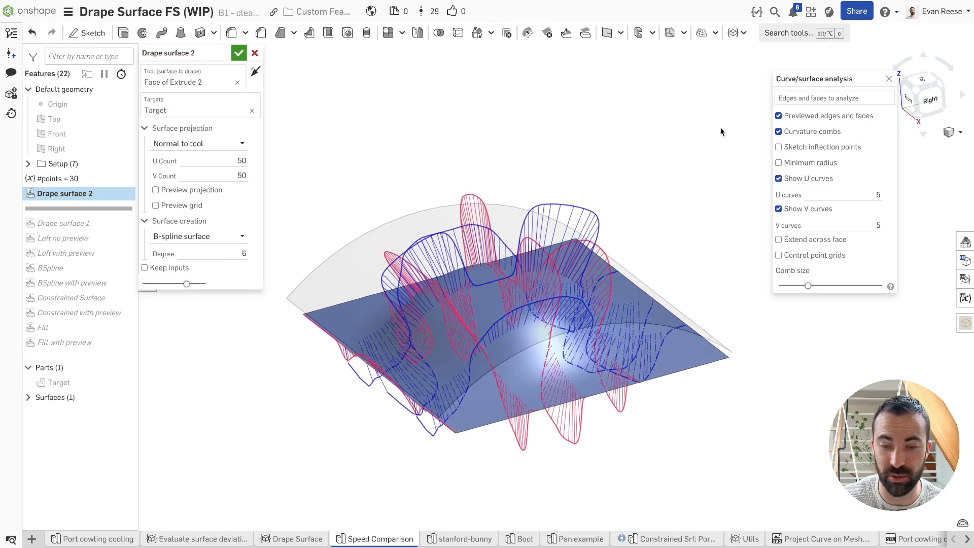
pyautogui.moveTo(557, 396); pyautogui.dragTo(554, 431, button='right')
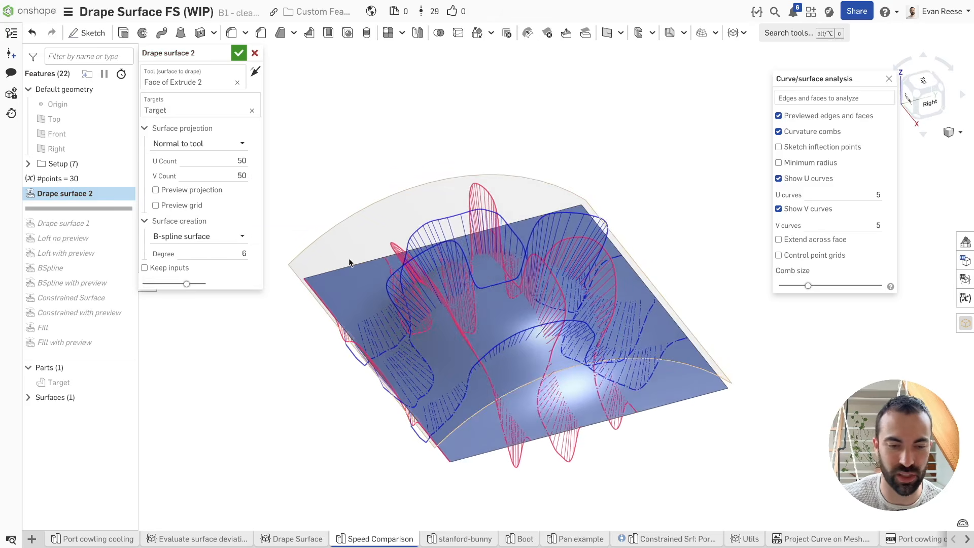
# Step: Switch the surface creation to Constrained surface and examine its curvature combs from several angles
pyautogui.click(206, 236)
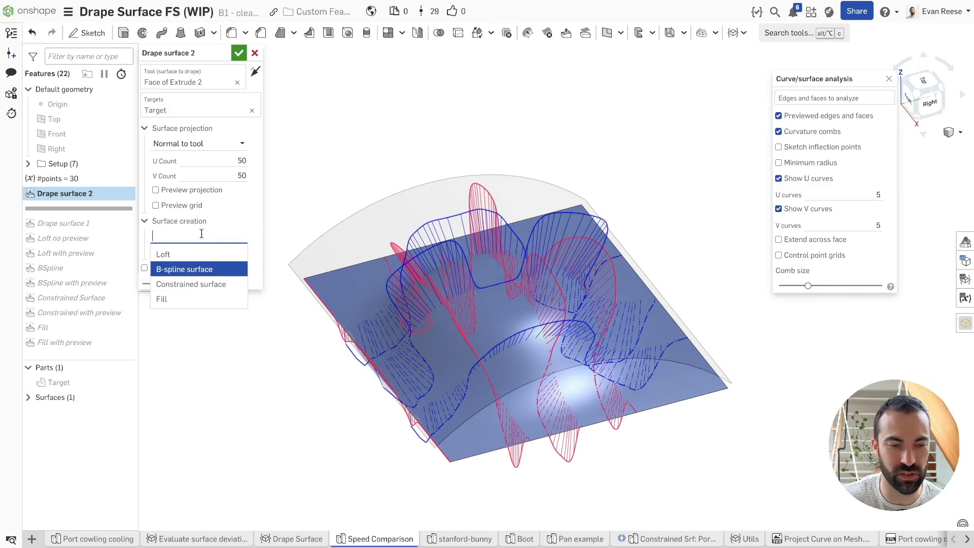
pyautogui.click(178, 284)
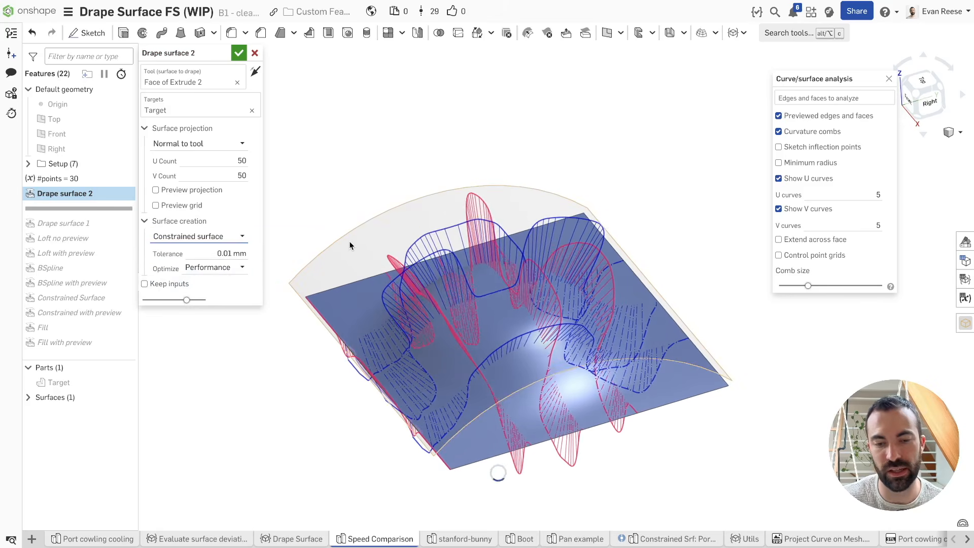
pyautogui.moveTo(349, 241); pyautogui.dragTo(416, 145, button='right')
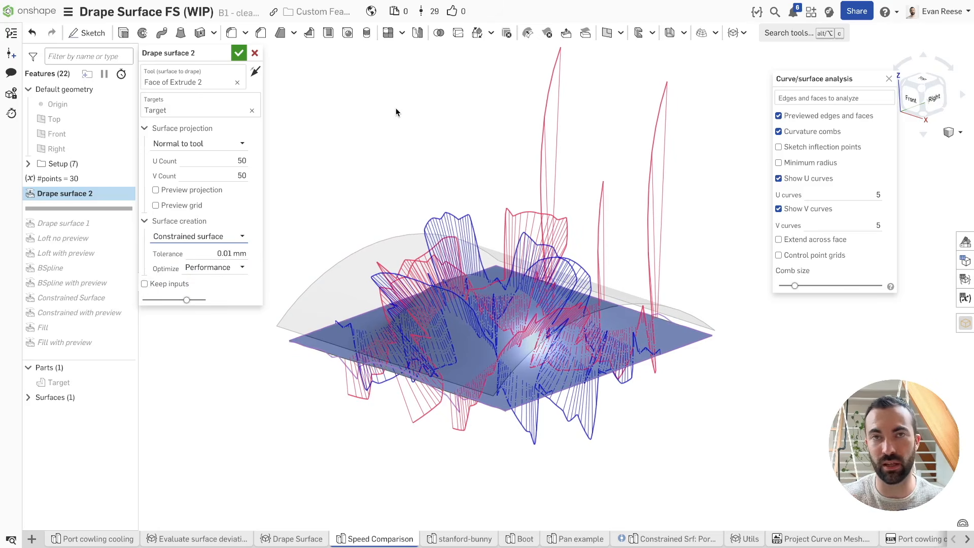
pyautogui.moveTo(396, 109); pyautogui.dragTo(414, 125, button='right')
pyautogui.moveTo(655, 329); pyautogui.dragTo(648, 345, button='right')
pyautogui.moveTo(502, 257); pyautogui.dragTo(499, 254, button='right')
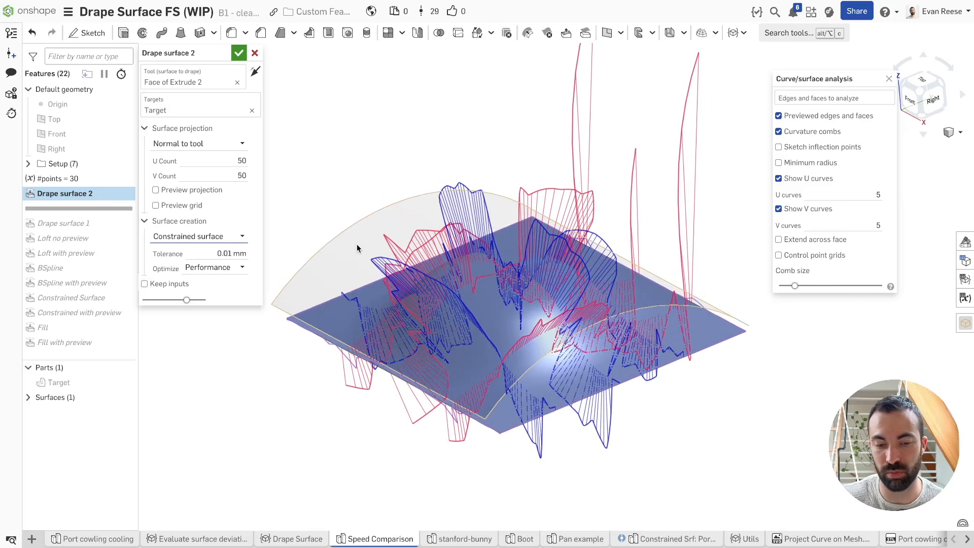
pyautogui.moveTo(664, 307); pyautogui.dragTo(676, 314, button='middle')
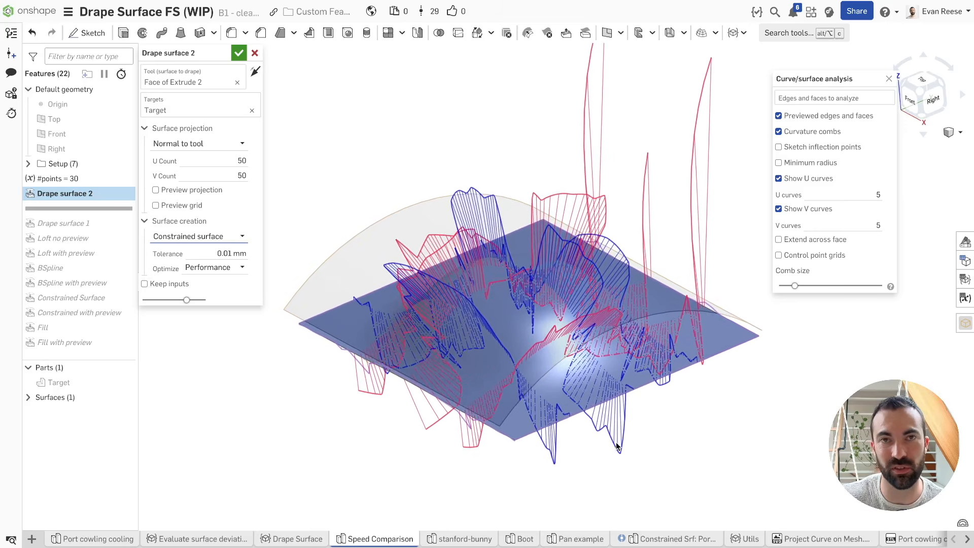
pyautogui.moveTo(283, 251); pyautogui.dragTo(288, 251, button='right')
# Step: Set the constrained surface's tolerance to 0.1 mm and optimize it for Smoothness
pyautogui.click(209, 252)
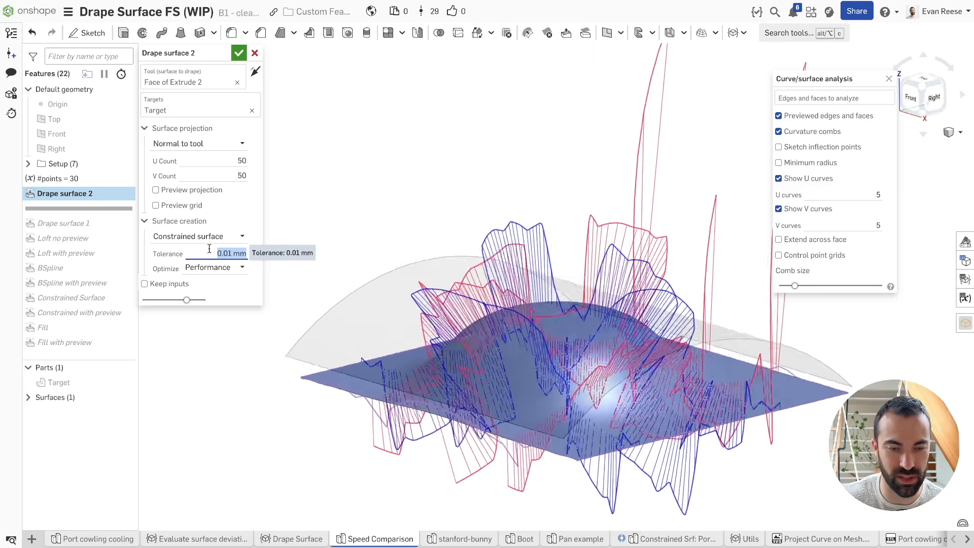
pyautogui.write('1')
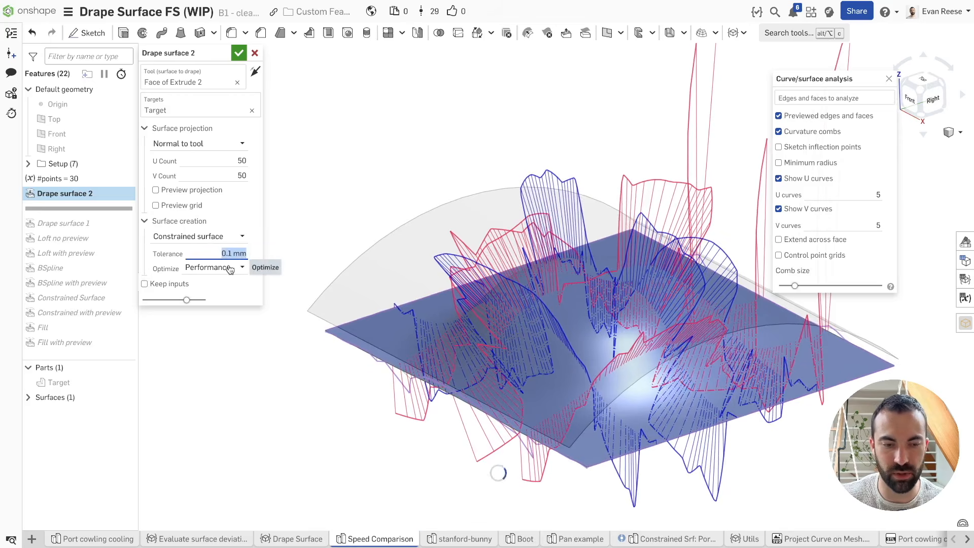
pyautogui.click(228, 269)
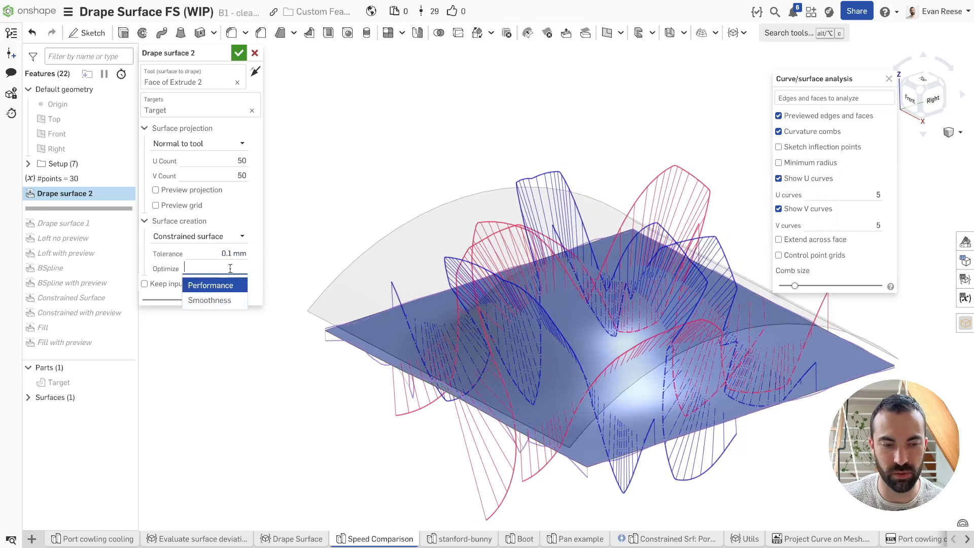
pyautogui.click(206, 301)
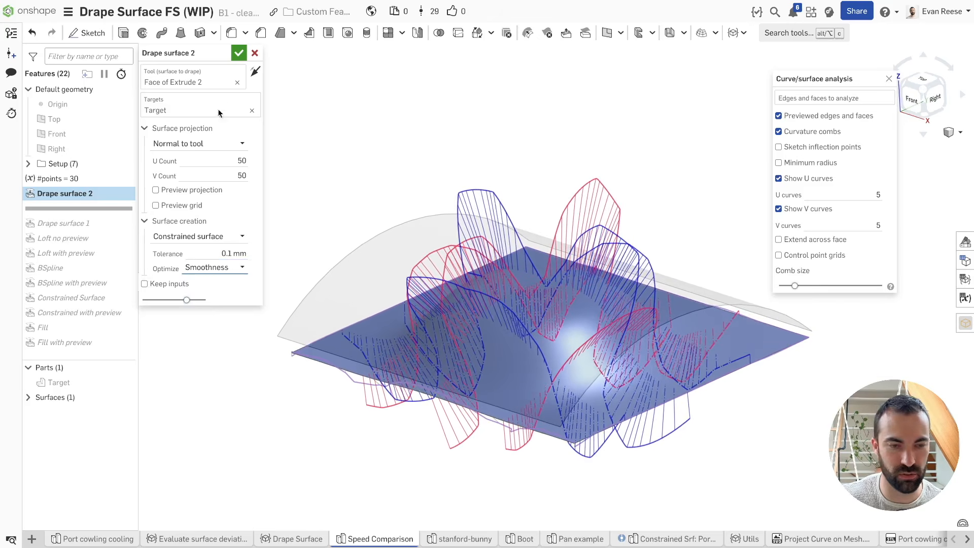
# Step: Set the U and V counts to 20 and switch the surface creation to Fill
pyautogui.click(219, 237)
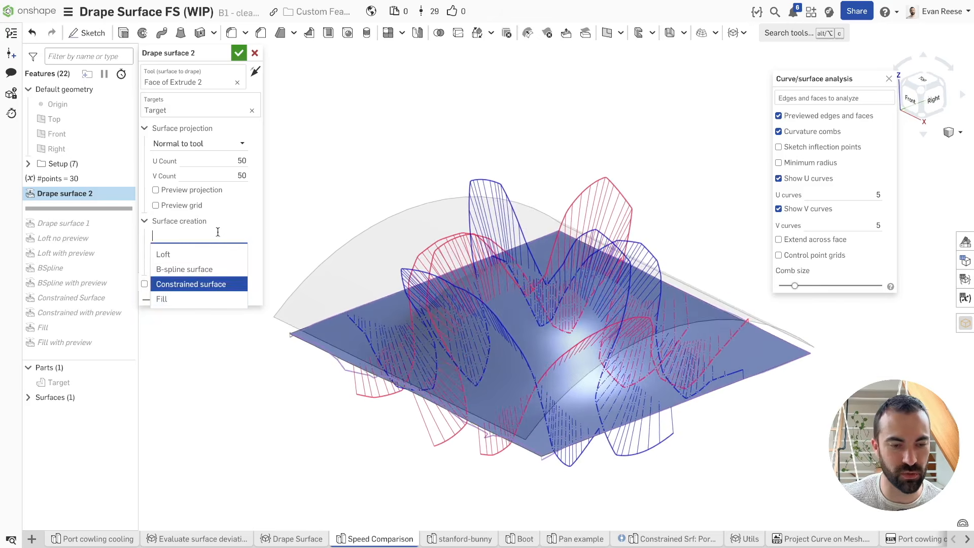
pyautogui.click(236, 160)
pyautogui.write('20')
pyautogui.press('Tab')
pyautogui.press('Tab')
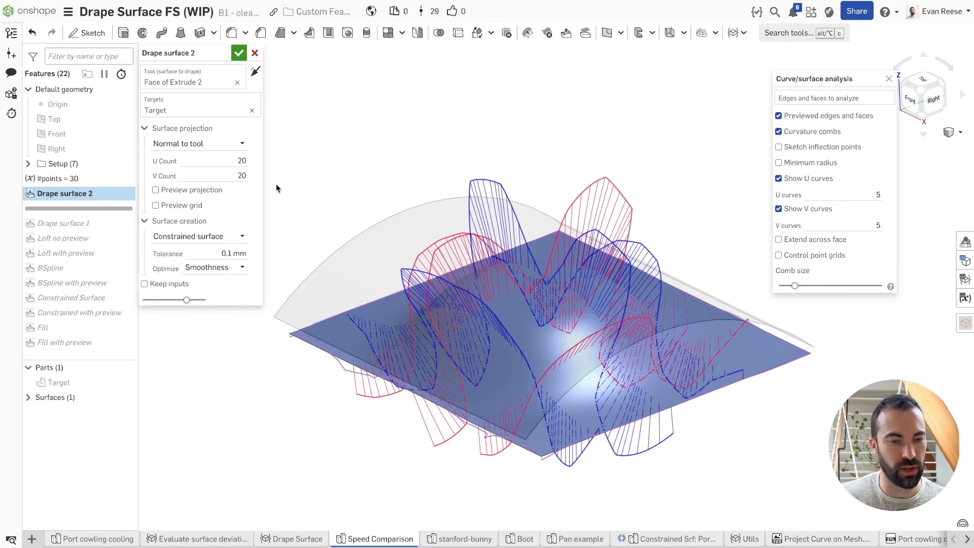
pyautogui.click(223, 269)
pyautogui.click(223, 269)
pyautogui.click(239, 234)
pyautogui.click(197, 299)
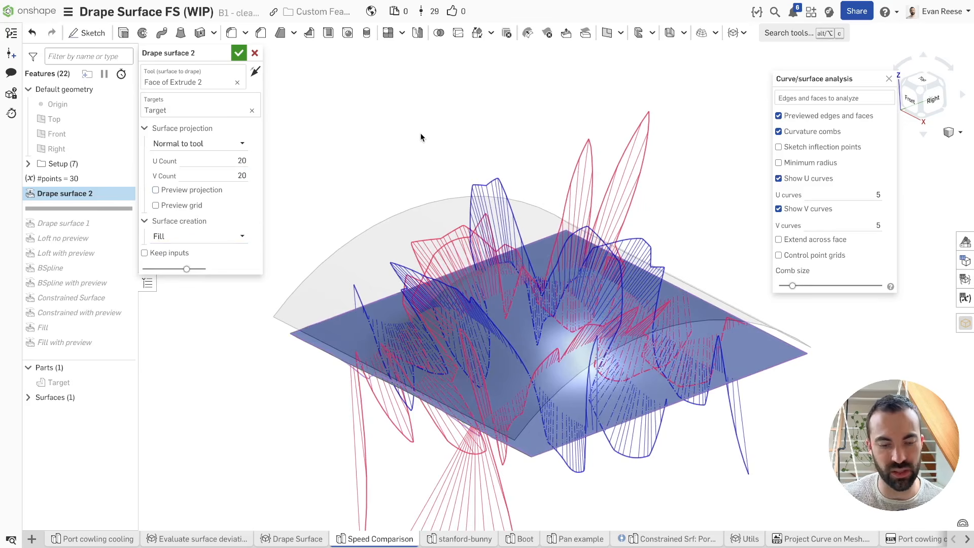
# Step: Close the curvature analysis, preview the grid points on the fill surface, and cancel the drape surface edit
pyautogui.click(889, 79)
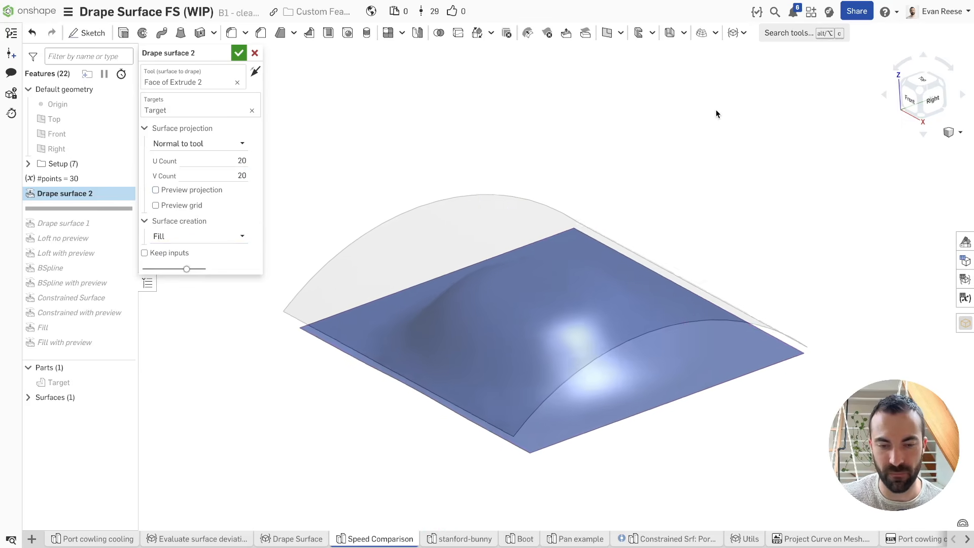
pyautogui.click(182, 205)
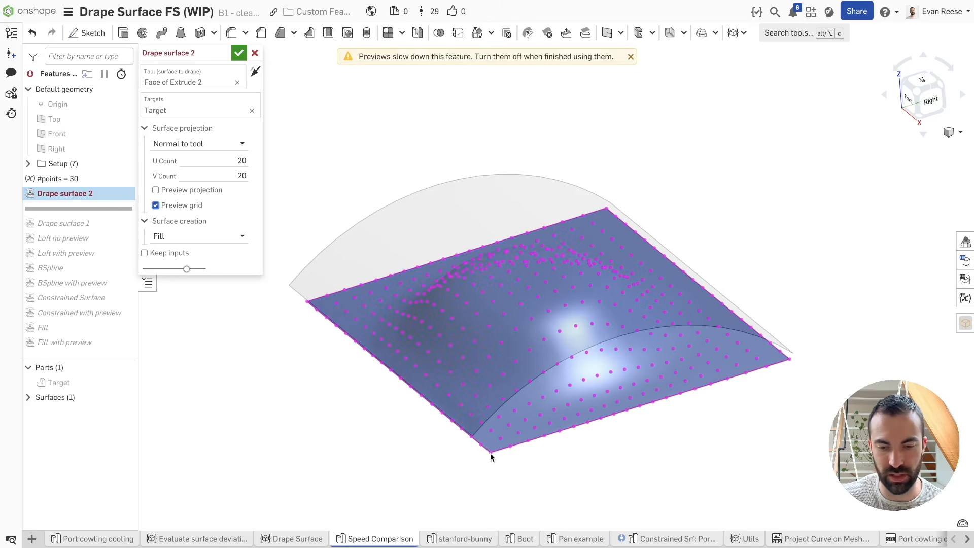
pyautogui.scroll(5, 490, 456)
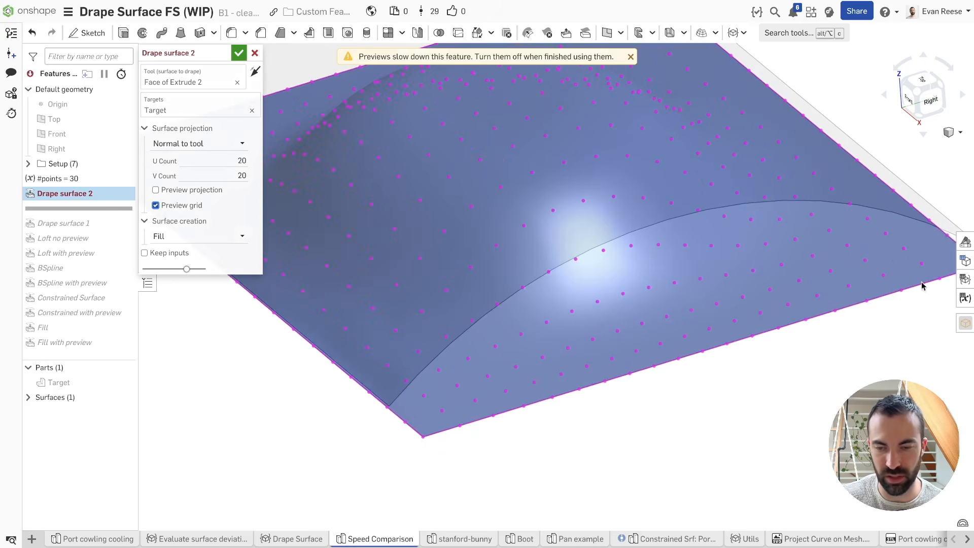
pyautogui.scroll(-5, 921, 284)
pyautogui.moveTo(480, 282); pyautogui.dragTo(749, 261, button='right')
pyautogui.press('Escape')
# Step: Try a Fill feature bounded by the surface's four outer edges with Guides enabled, and cancel it
pyautogui.hotkey('alt', 'c')
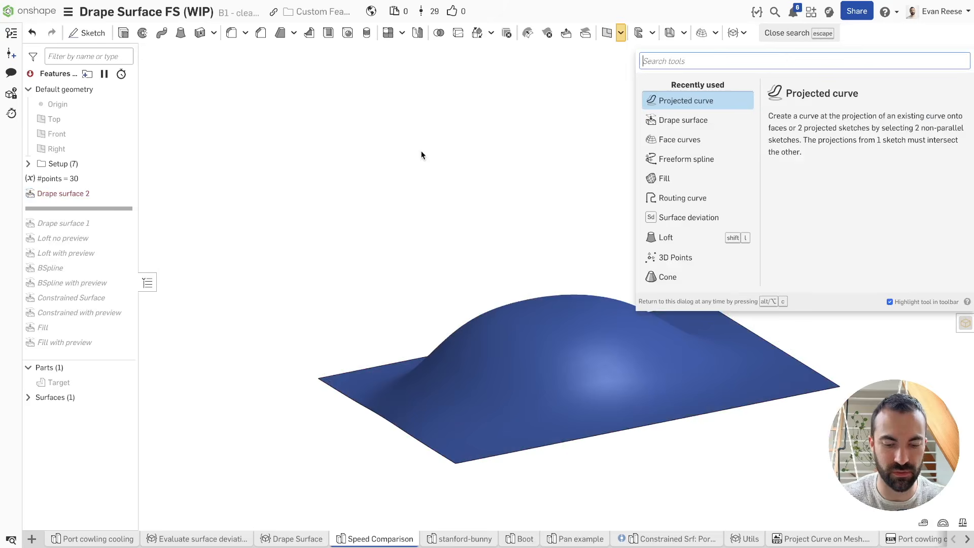
pyautogui.write('fill')
pyautogui.press('Return')
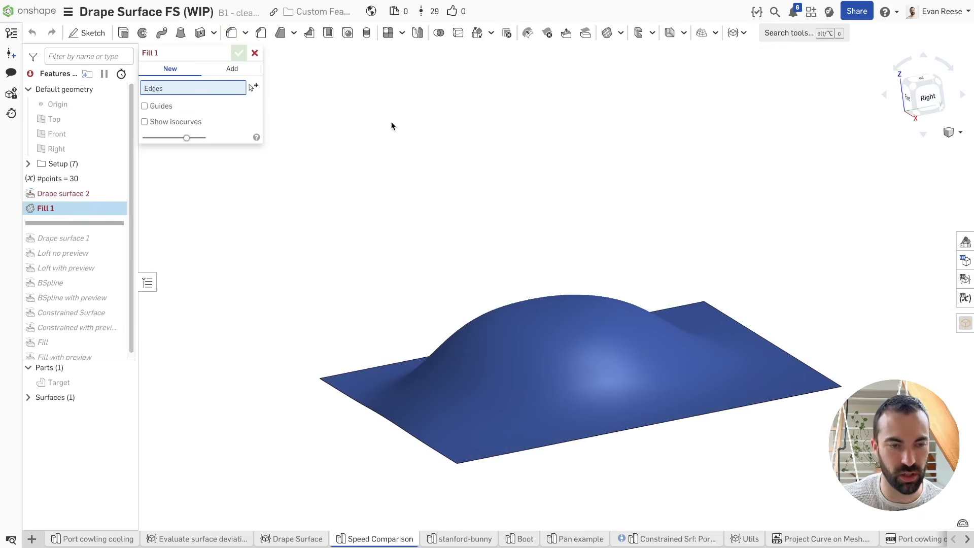
pyautogui.click(375, 415)
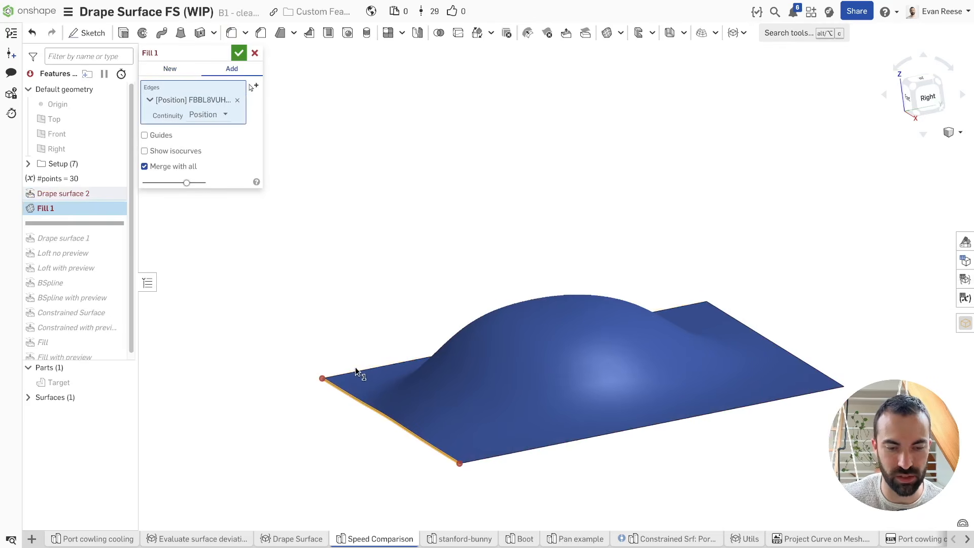
pyautogui.click(358, 372)
pyautogui.click(819, 375)
pyautogui.click(815, 392)
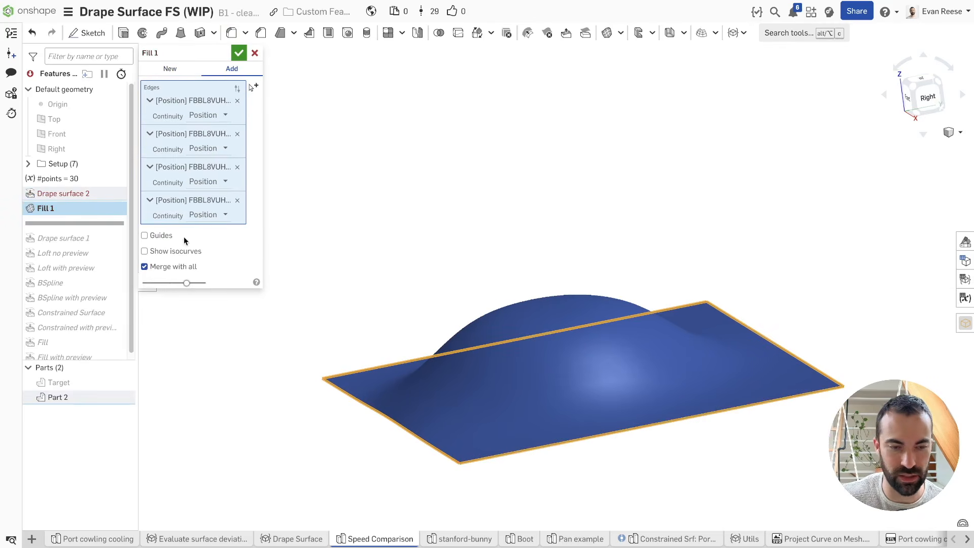
pyautogui.click(145, 236)
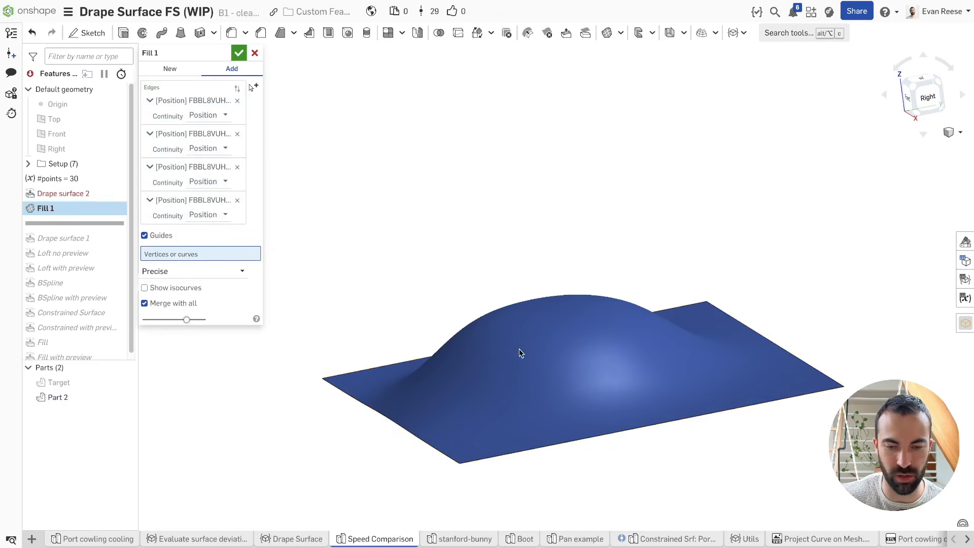
pyautogui.click(254, 52)
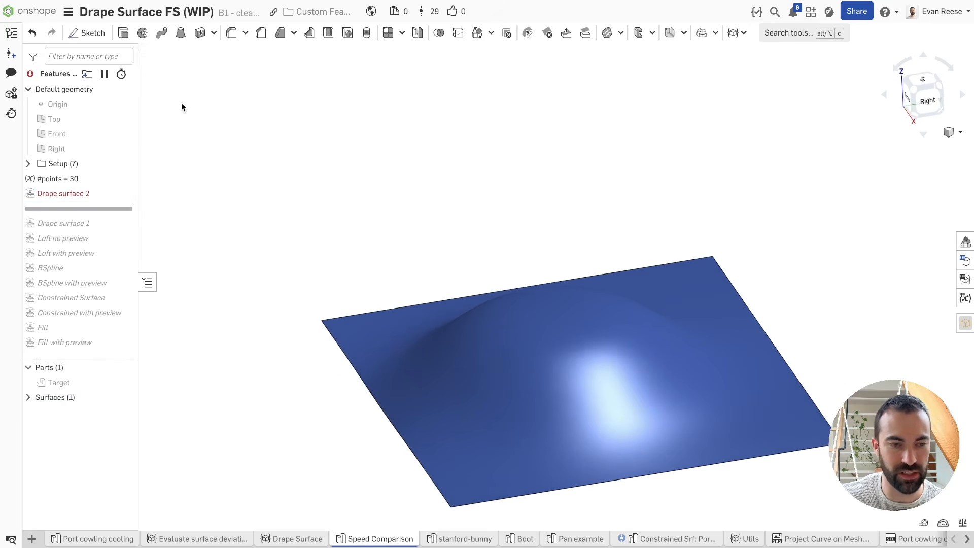
# Step: Check the drape surface's regeneration time with its grid preview on
pyautogui.click(121, 73)
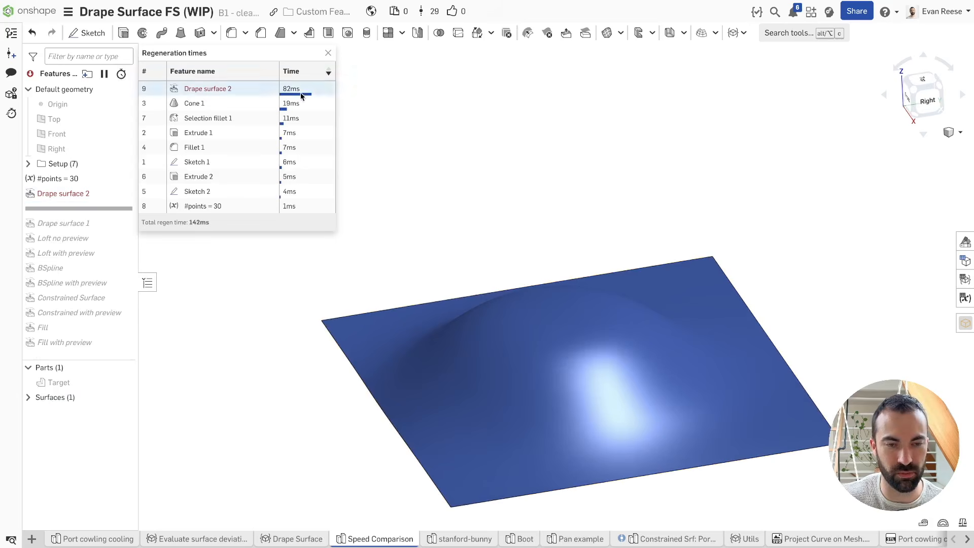
pyautogui.click(254, 86)
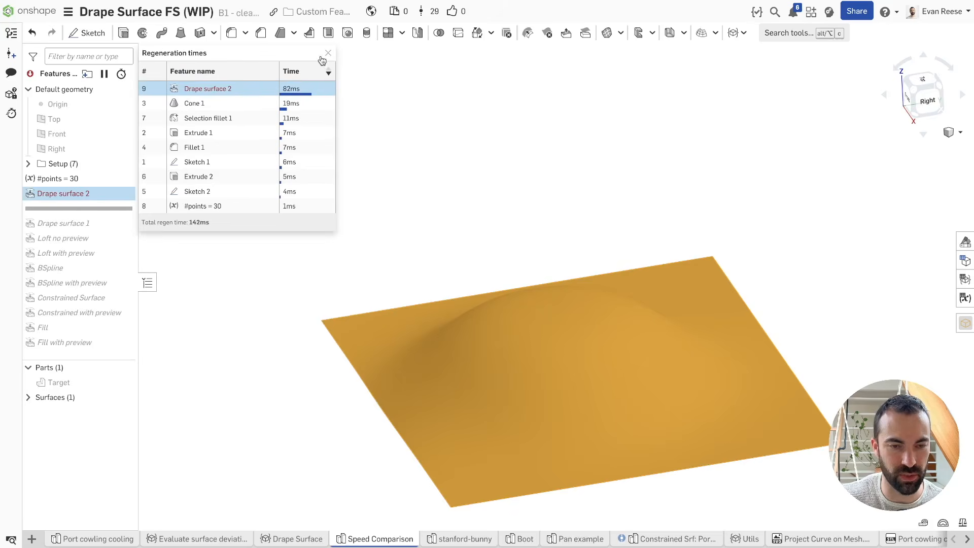
pyautogui.click(328, 54)
# Step: Turn off the grid preview in the drape surface and accept the edit
pyautogui.doubleClick(60, 194)
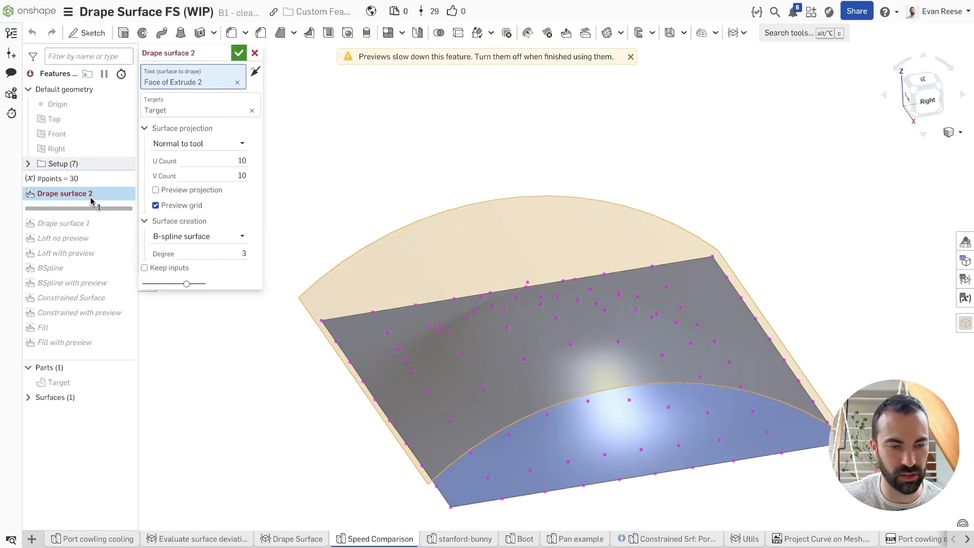
pyautogui.click(156, 205)
pyautogui.click(239, 53)
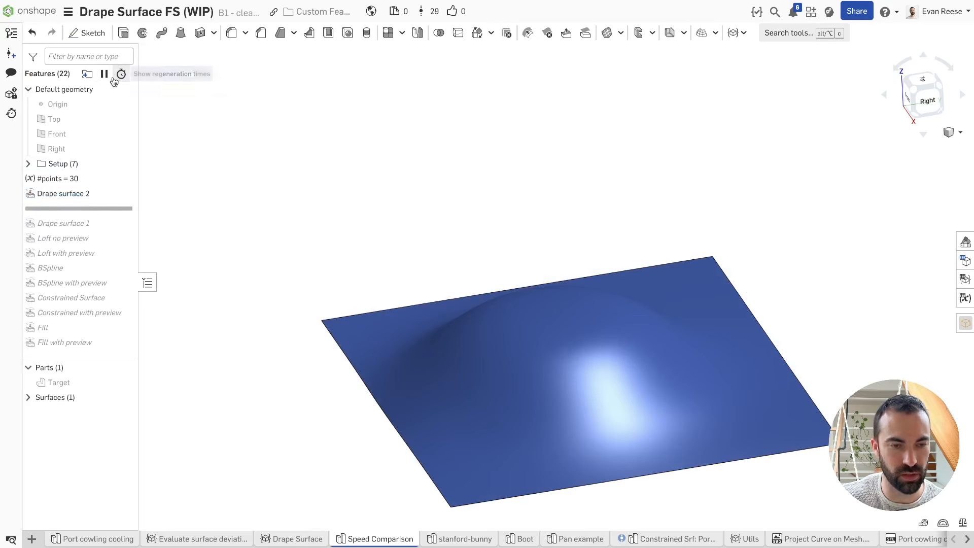
# Step: Check the drape surface's regeneration time again with its grid preview off
pyautogui.click(121, 74)
pyautogui.click(244, 95)
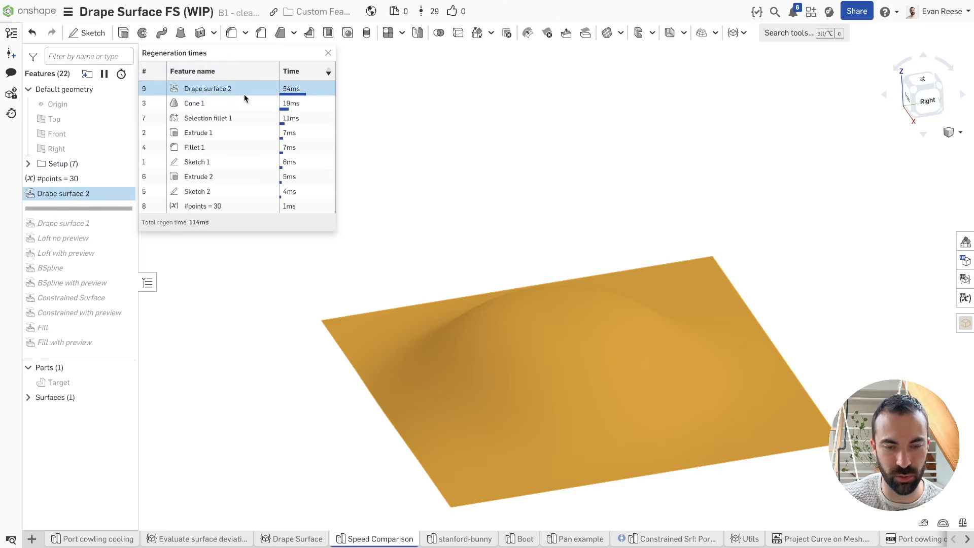
pyautogui.click(327, 53)
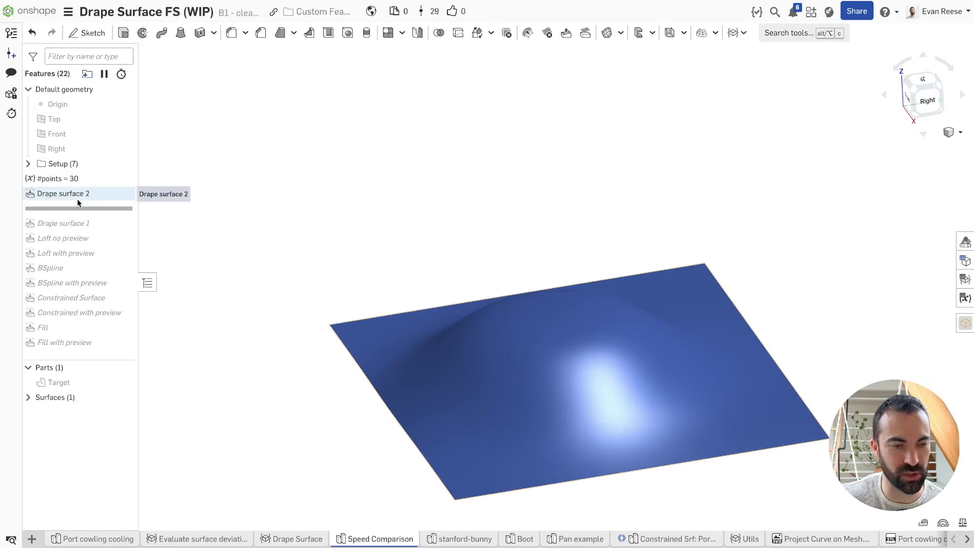
# Step: Reopen the drape surface, select the curved sheet face as its tool, and keep B-spline surface as the creation method
pyautogui.doubleClick(80, 195)
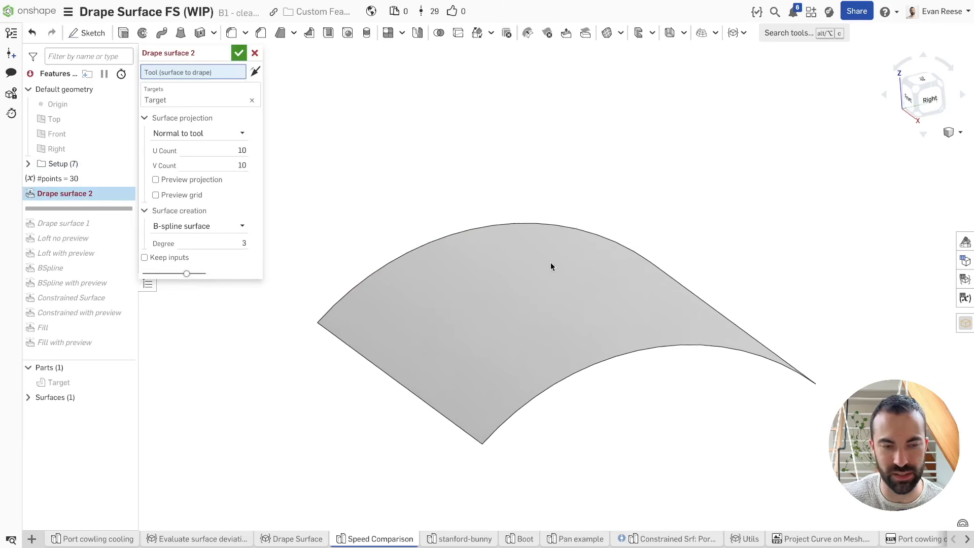
pyautogui.click(506, 279)
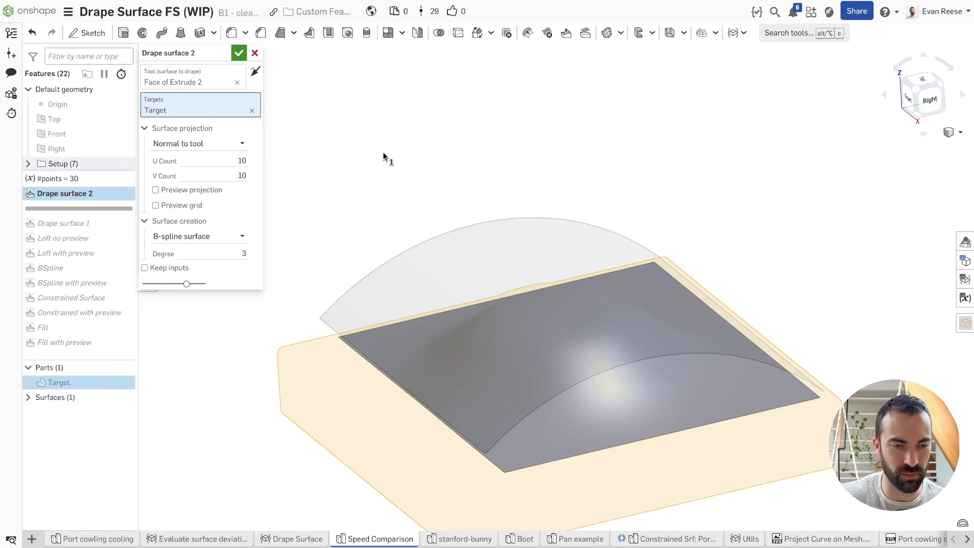
pyautogui.click(205, 238)
pyautogui.click(197, 269)
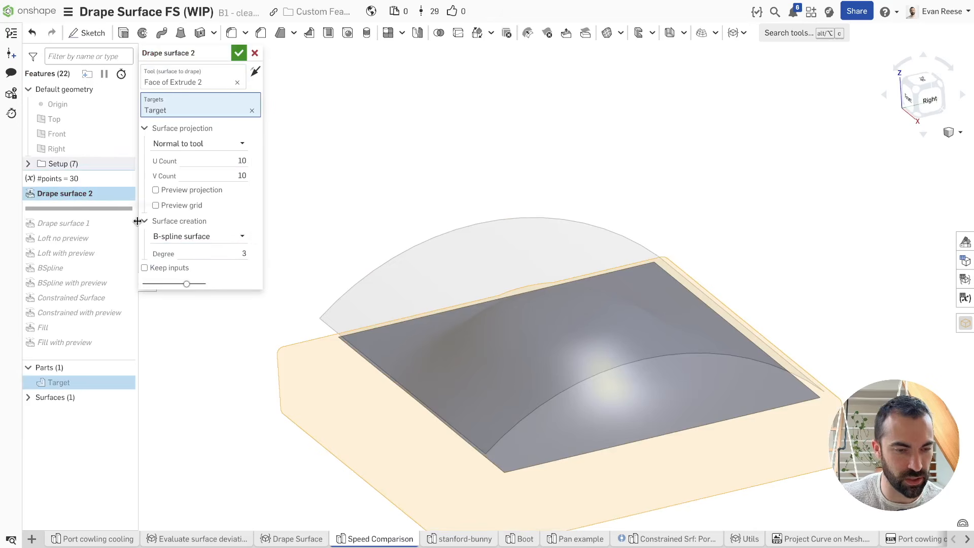
# Step: Turn Keep inputs on and back off to compare the result, and accept the drape surface
pyautogui.click(144, 268)
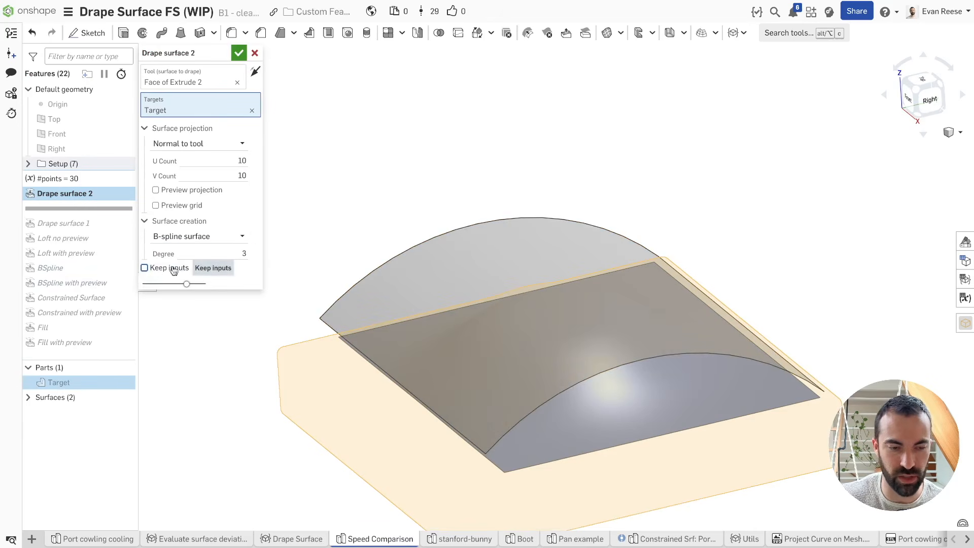
pyautogui.click(145, 267)
pyautogui.click(238, 53)
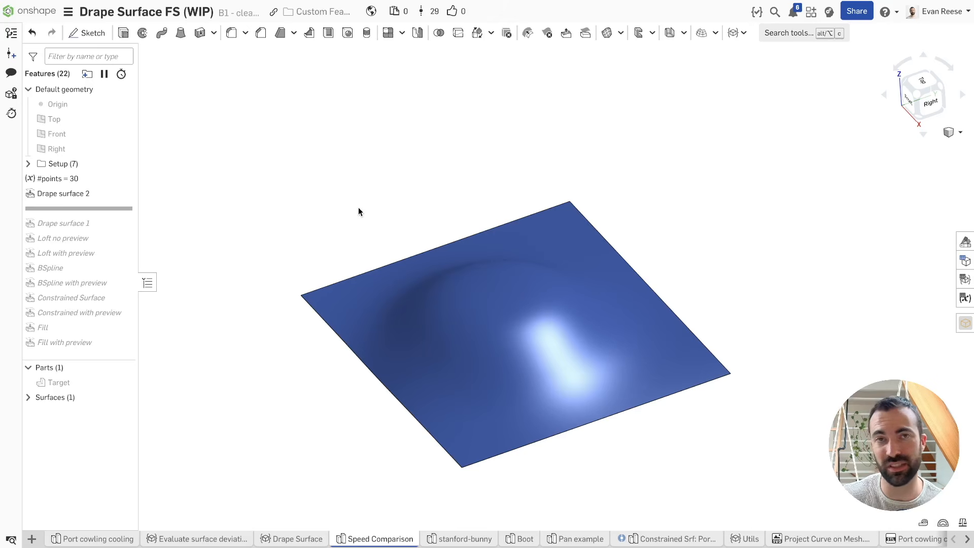
pyautogui.moveTo(358, 207); pyautogui.dragTo(359, 225, button='right')
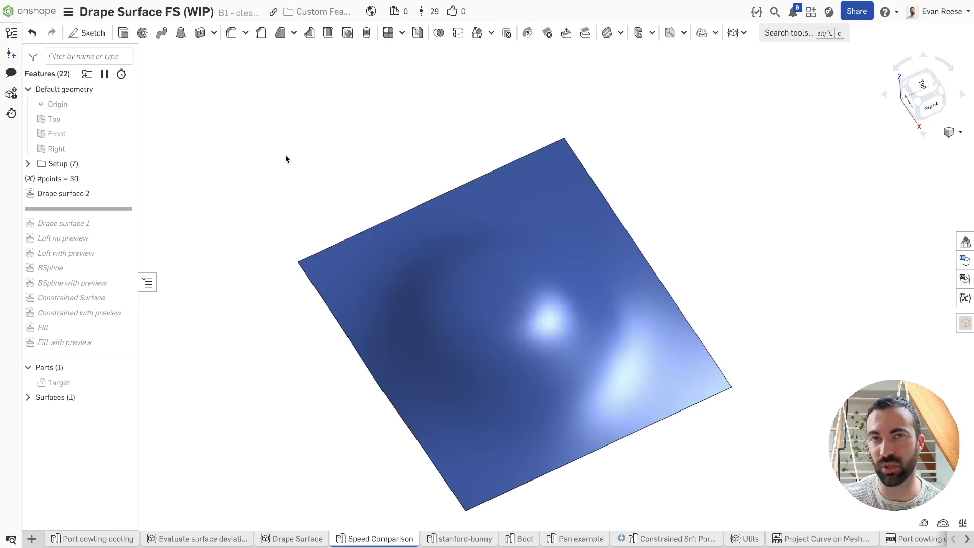